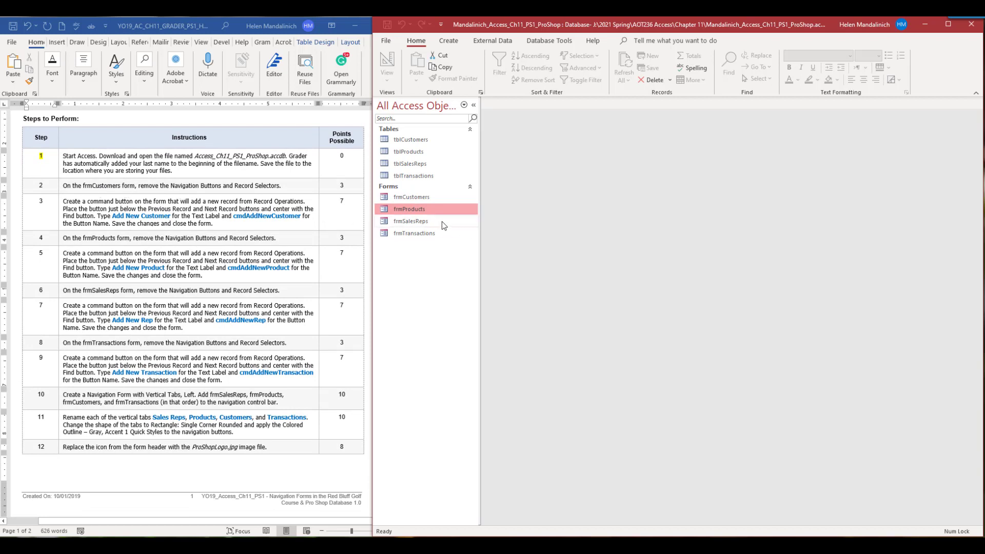
# - Open the frmCustomers form in Design View and collapse the list of database objects
pyautogui.rightClick(424, 198)
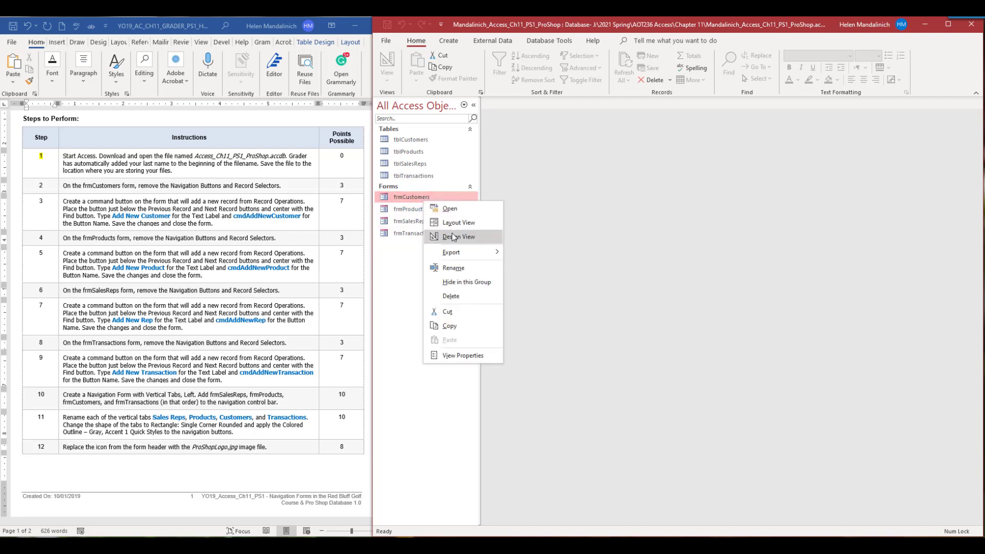
pyautogui.click(453, 237)
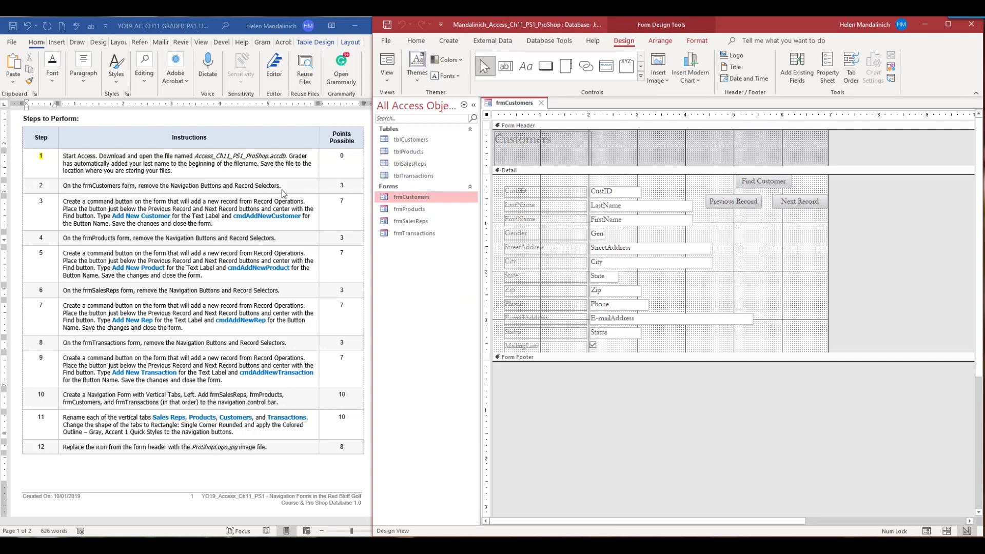
pyautogui.click(473, 105)
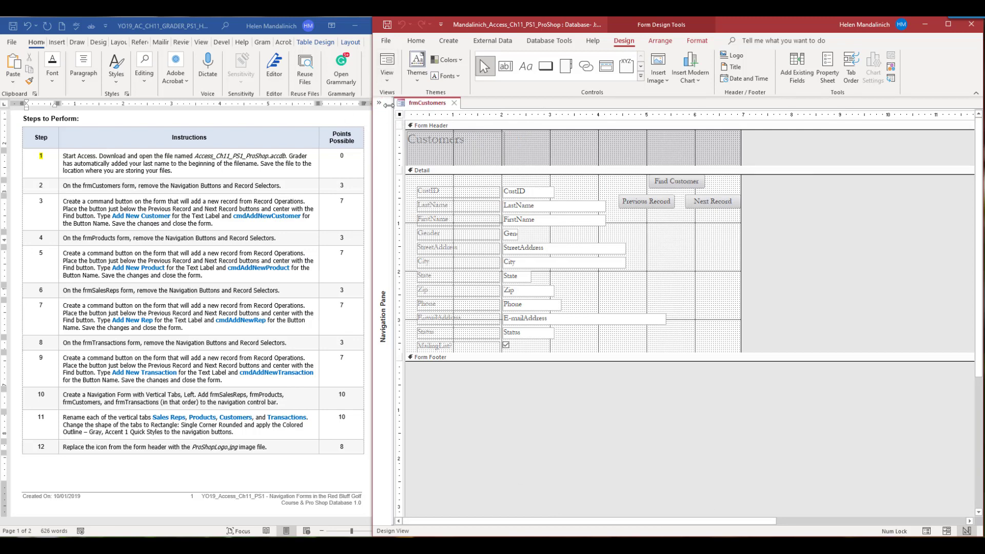
# - Set the frmCustomers form's Navigation Buttons and Record Selectors properties to No, and close the property sheet
pyautogui.click(828, 69)
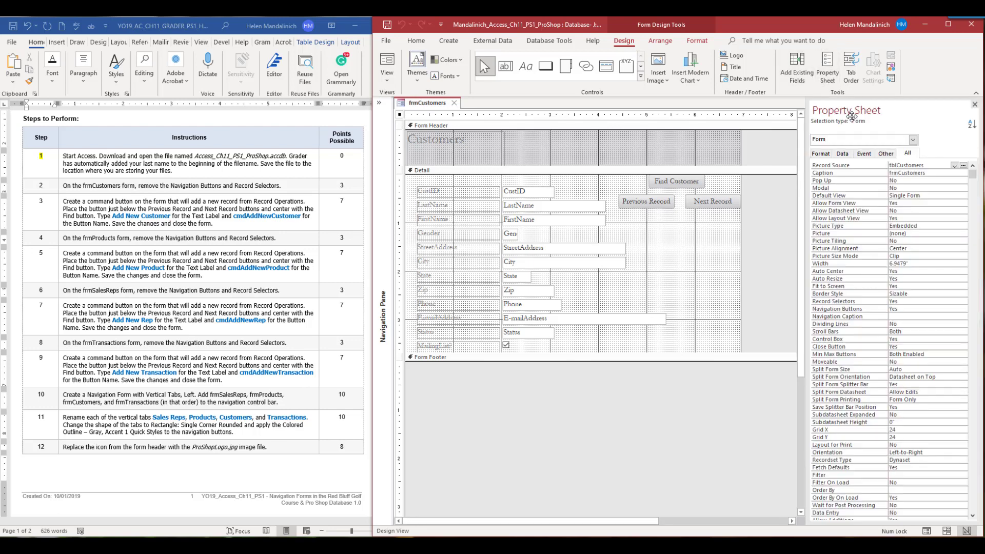
pyautogui.doubleClick(896, 310)
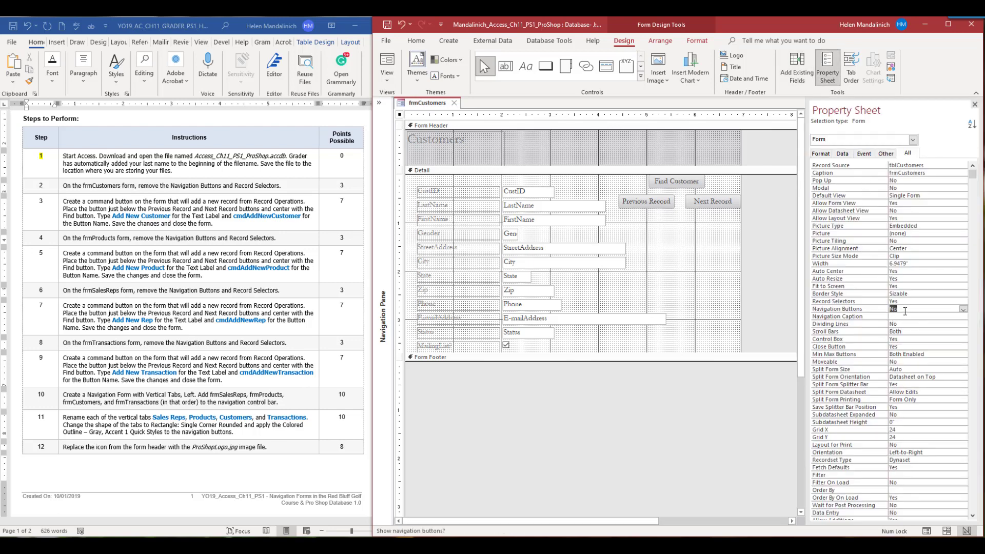
pyautogui.doubleClick(891, 301)
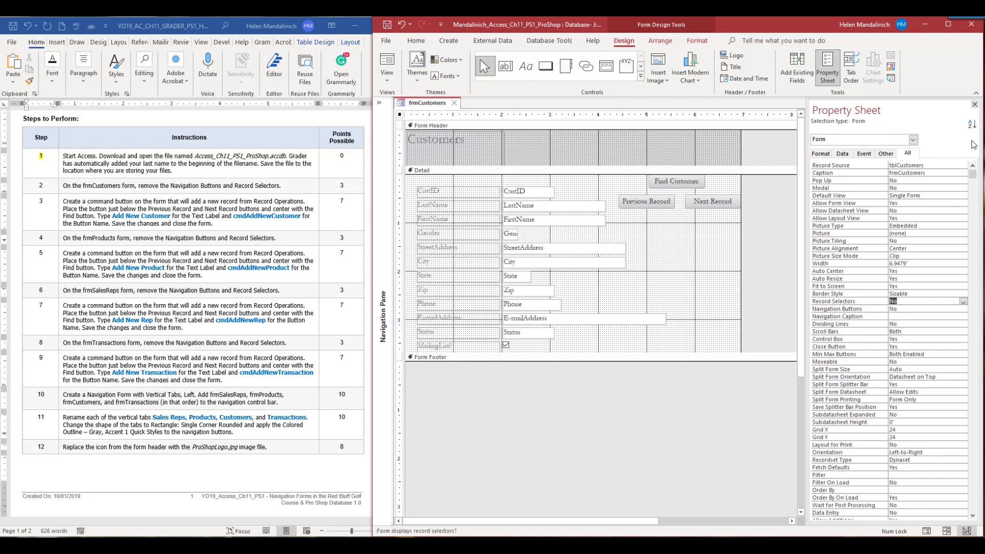
pyautogui.click(975, 104)
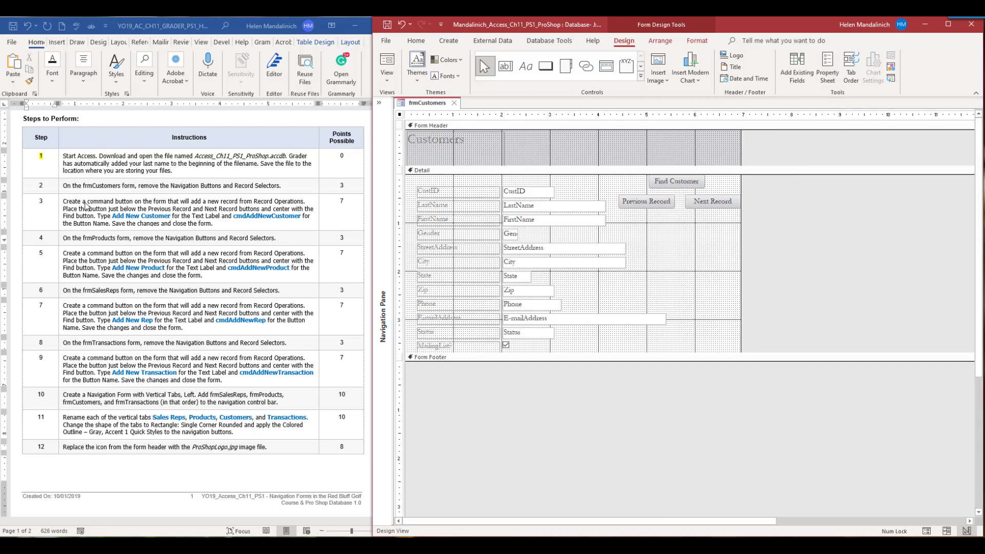
# - Switch to the Word instructions and highlight step number 2 in yellow
pyautogui.click(43, 185)
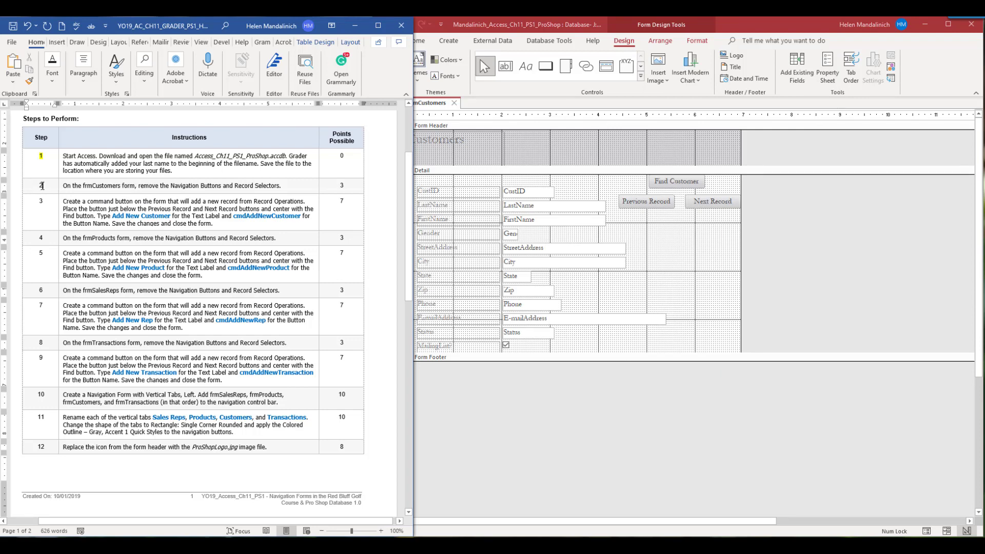
pyautogui.click(65, 169)
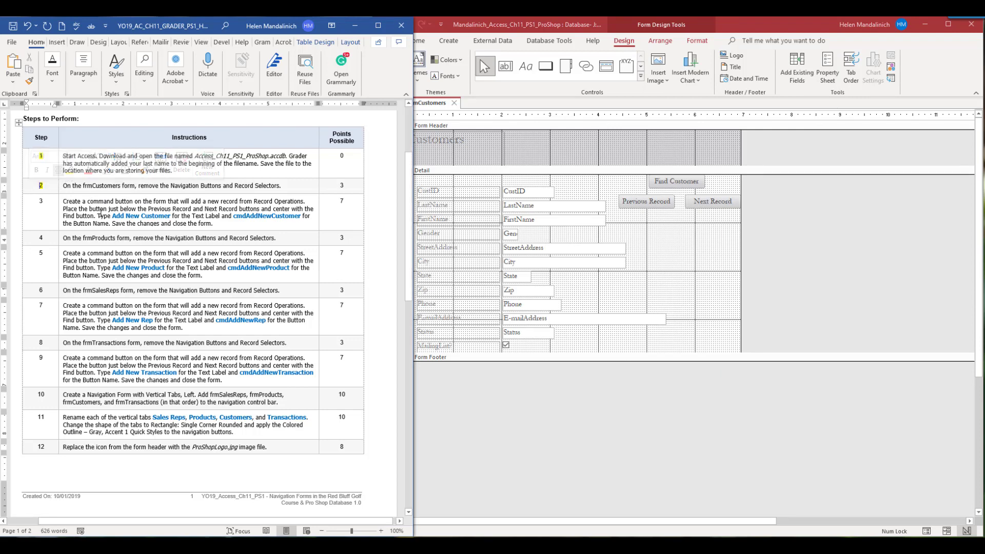
pyautogui.scroll(-2, 89, 276)
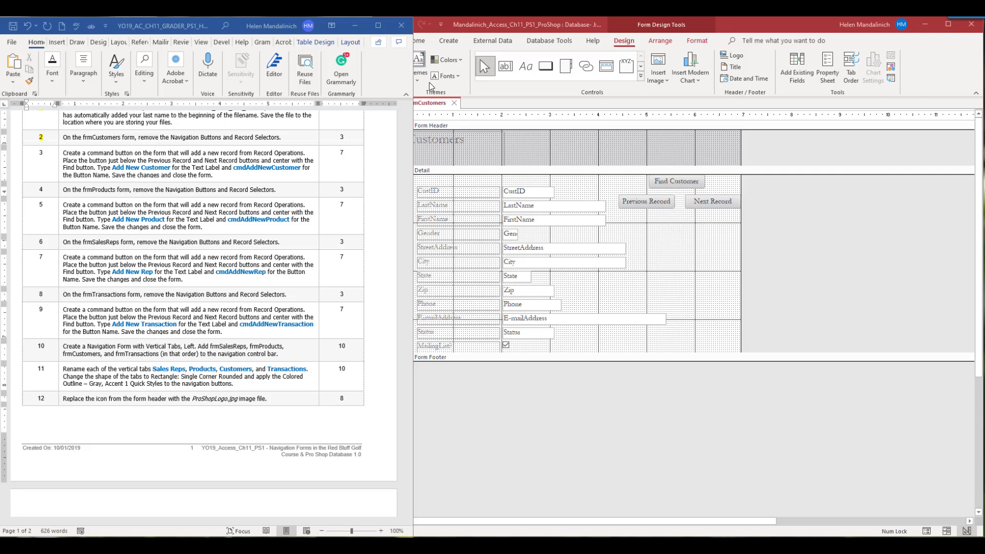
# - In Access, place a command button below the Previous Record and Next Record buttons with the Record Operations action Add New Record
pyautogui.click(543, 67)
pyautogui.click(543, 67)
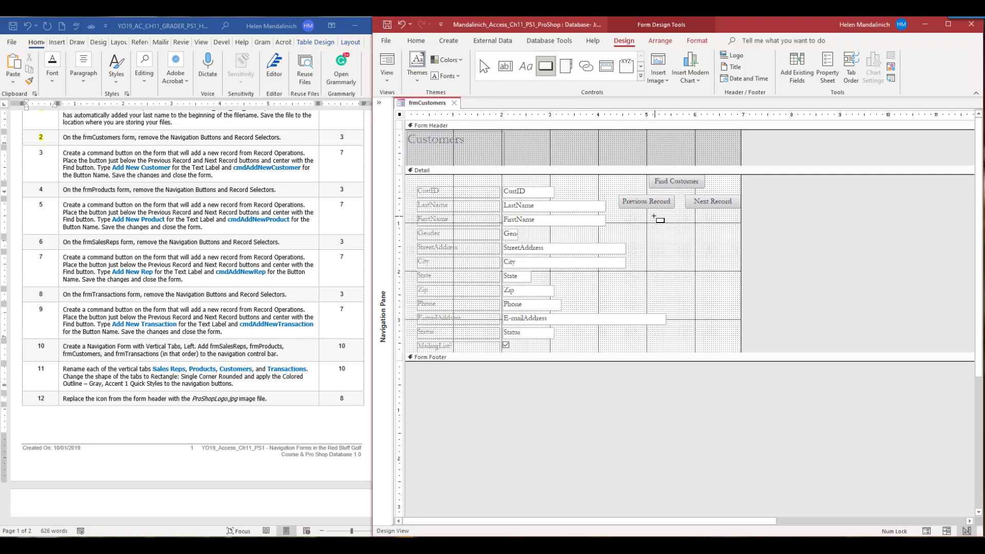
pyautogui.click(655, 217)
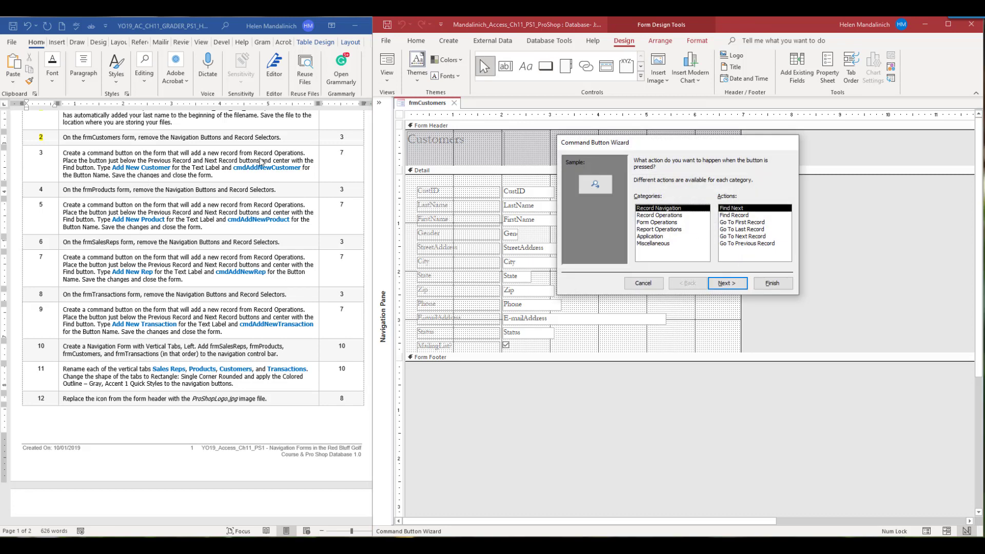
pyautogui.click(661, 216)
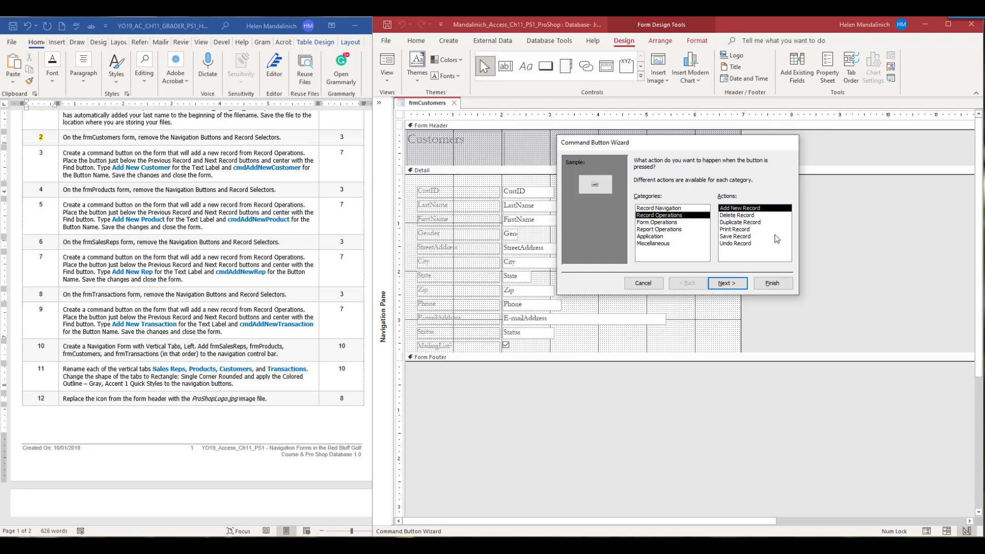
pyautogui.click(758, 209)
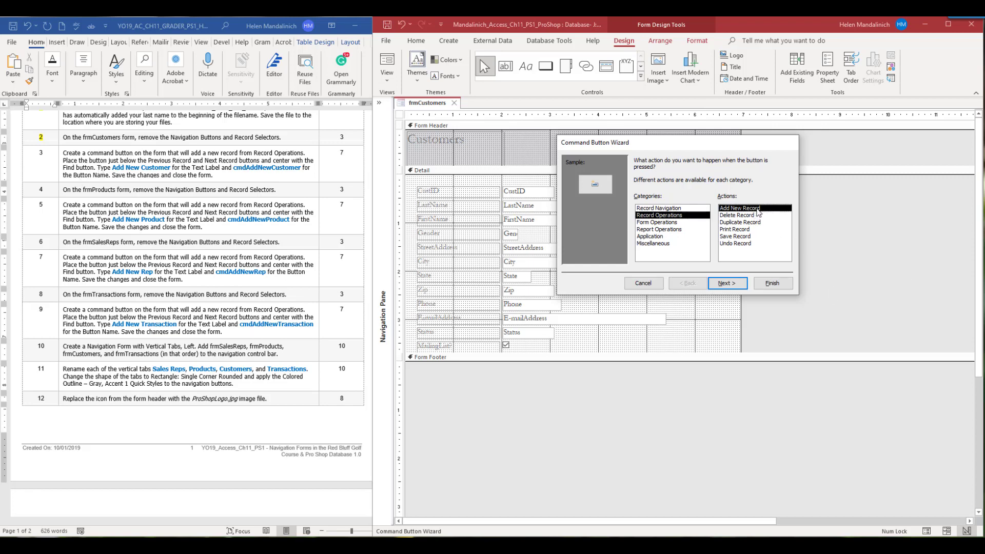
pyautogui.click(725, 284)
# - Give the command button the text label Add New Customer and the name cmdAddNewCustomer, and finish the wizard
pyautogui.click(643, 202)
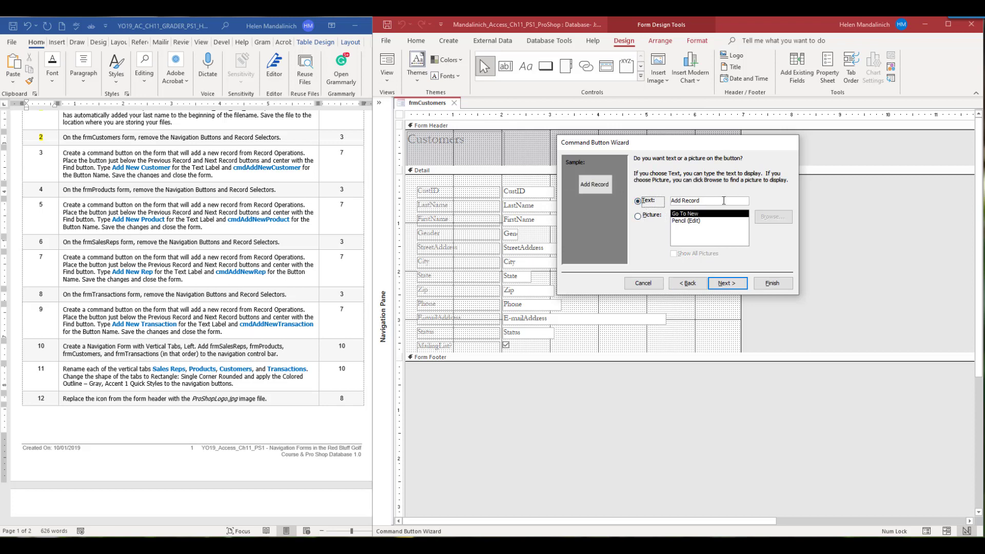
pyautogui.write('Add New Customer')
pyautogui.click(725, 284)
pyautogui.write('cmdAddNewCustomer')
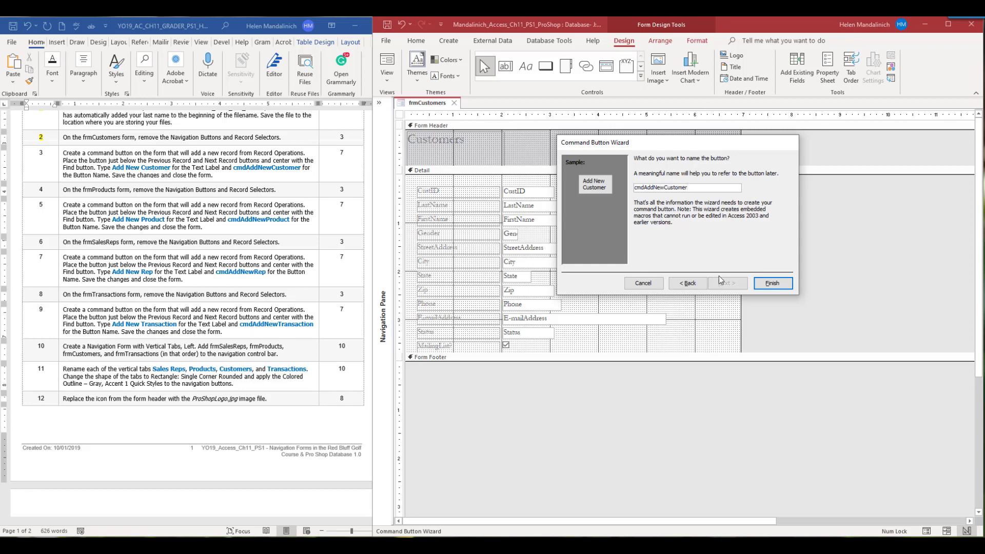
pyautogui.click(780, 285)
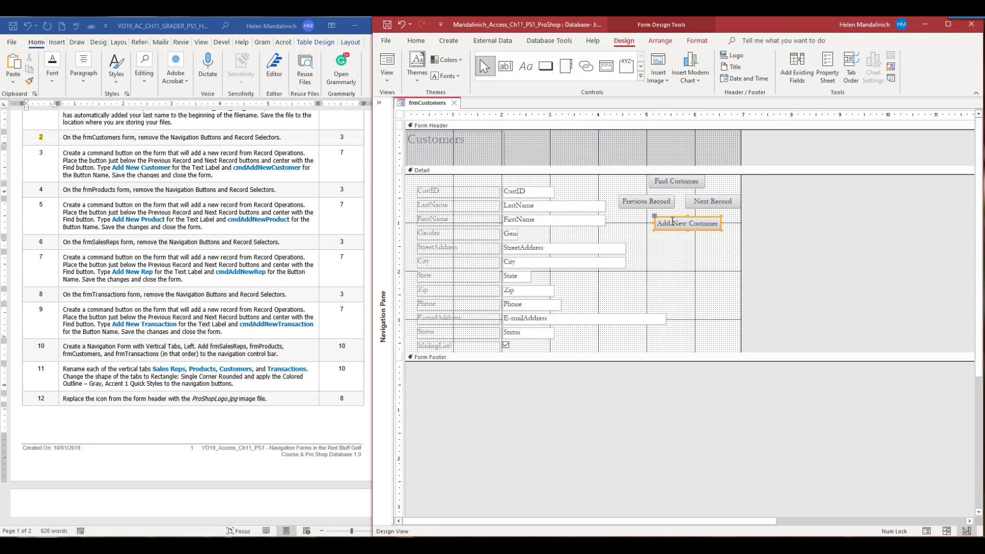
pyautogui.keyDown('shift'); pyautogui.click(685, 186); pyautogui.keyUp('shift')
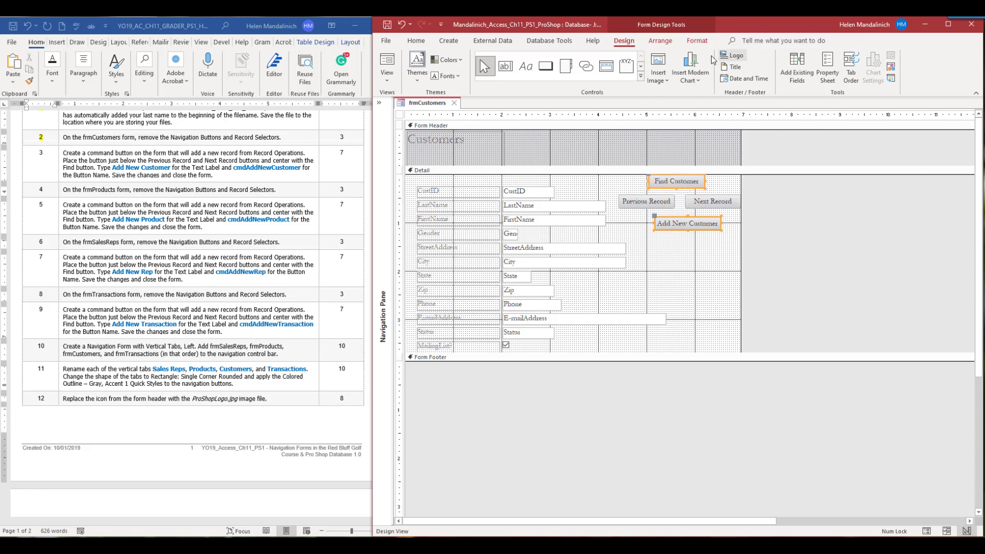
pyautogui.click(660, 40)
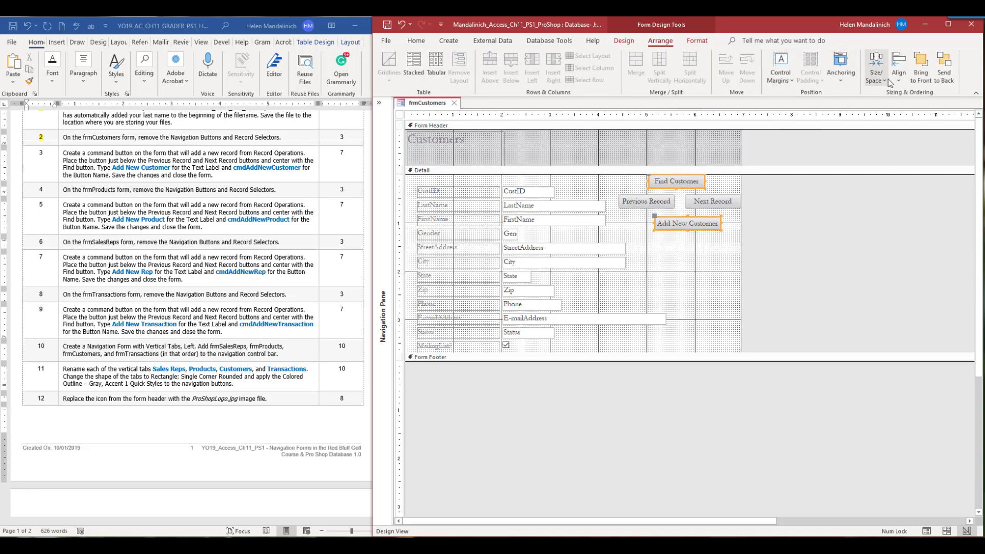
pyautogui.click(899, 81)
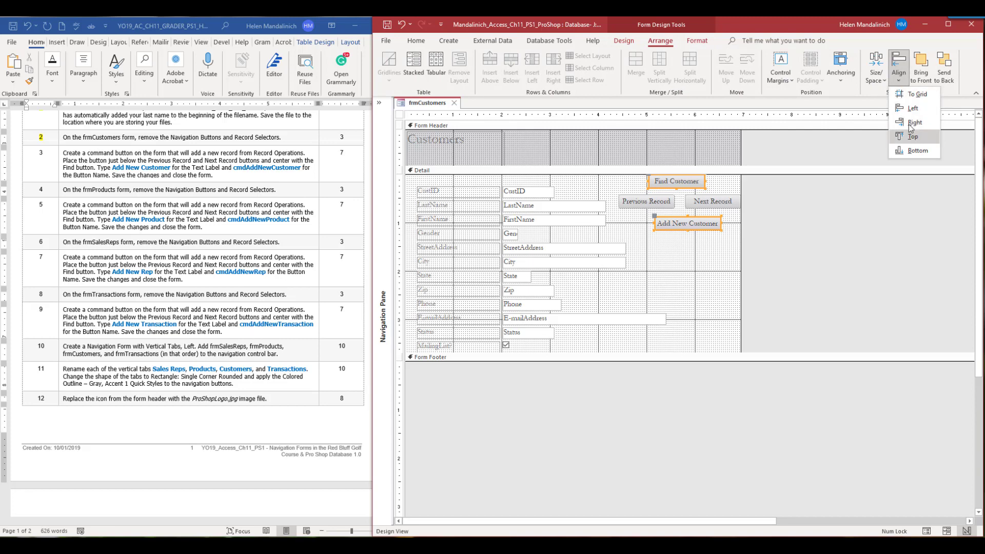
pyautogui.click(688, 226)
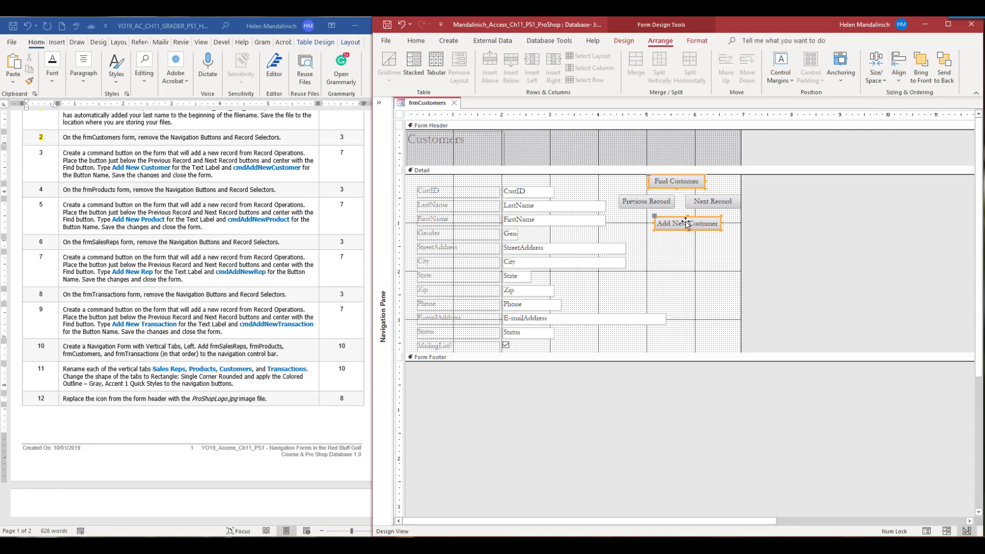
pyautogui.click(669, 259)
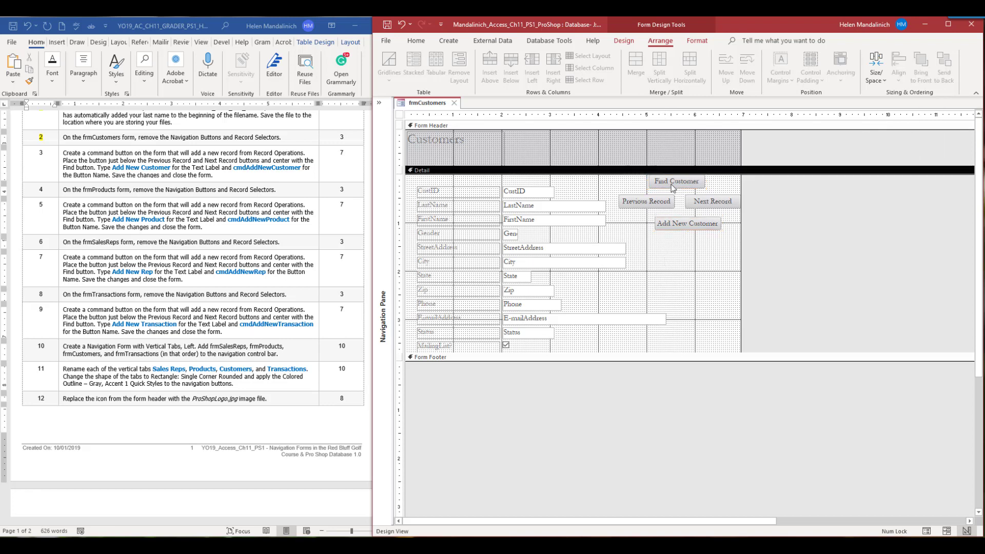
# - Size the Find Customer and Add New Customer buttons to the widest of the two
pyautogui.click(673, 185)
pyautogui.keyDown('shift'); pyautogui.click(680, 228); pyautogui.keyUp('shift')
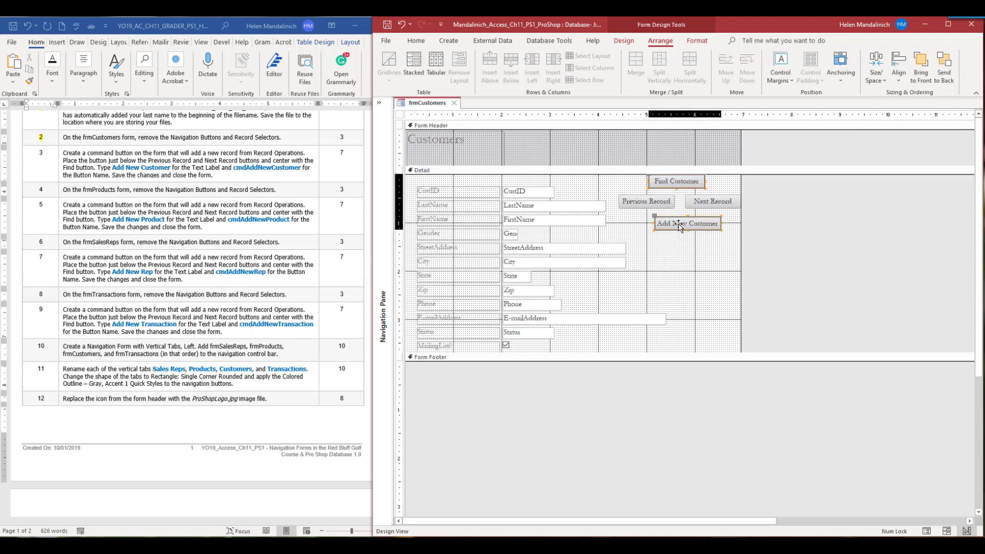
pyautogui.click(875, 80)
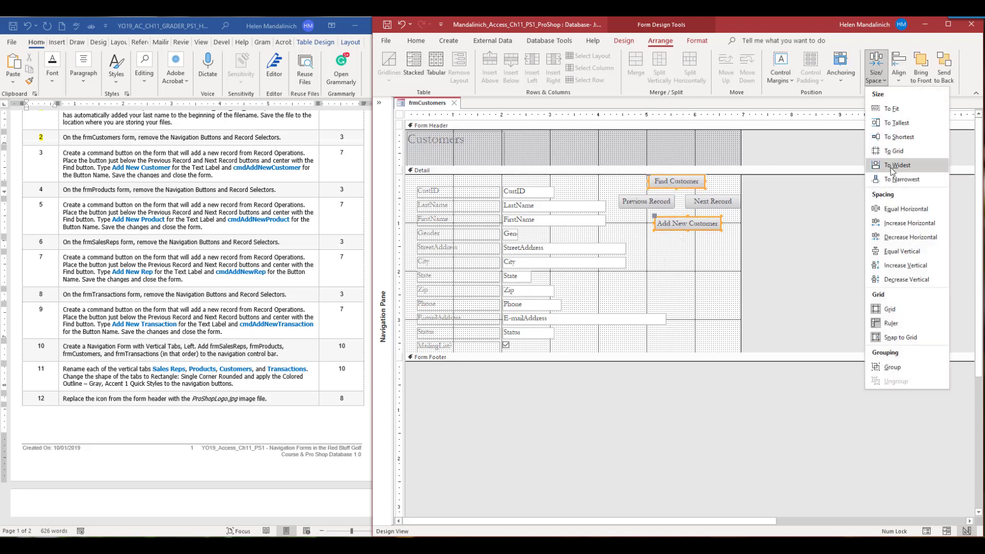
pyautogui.click(894, 165)
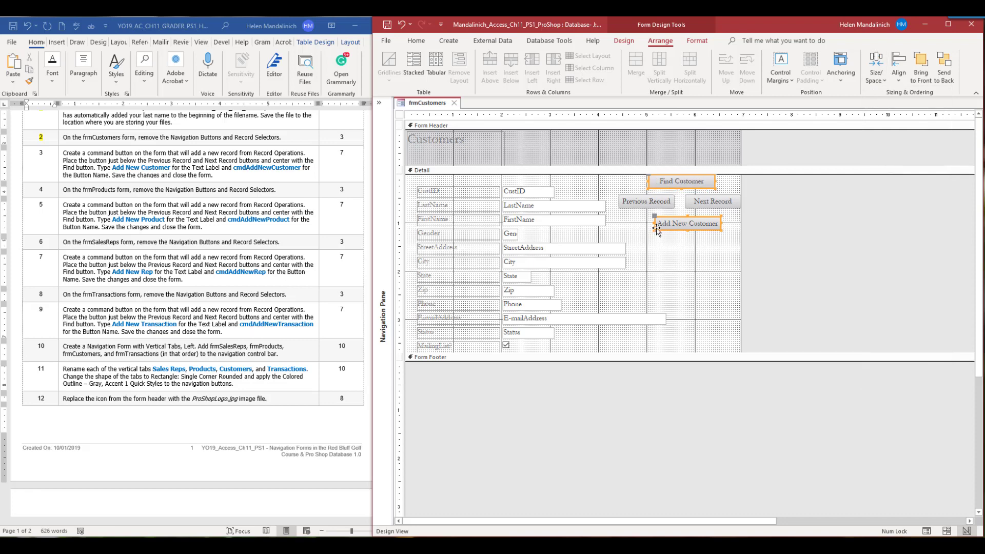
# - Align the Find Customer and Add New Customer buttons by their left edges and deselect them
pyautogui.click(900, 76)
pyautogui.click(910, 109)
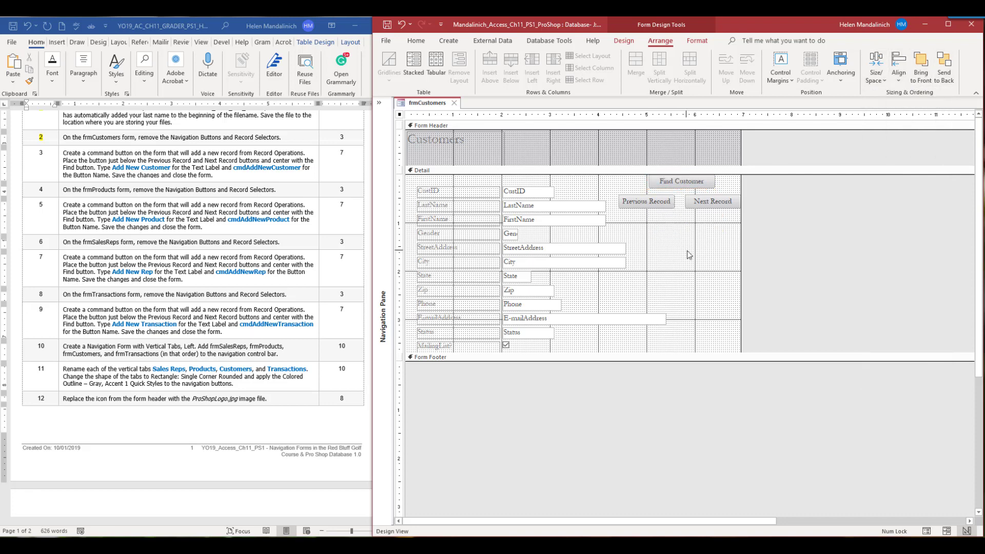
pyautogui.click(695, 337)
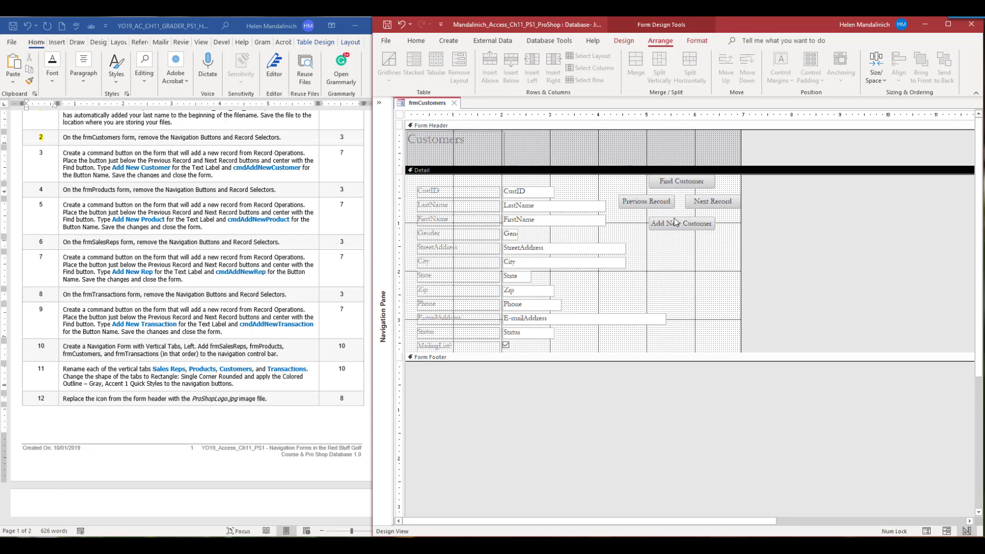
# - Switch to the Word instructions and highlight step number 3 in yellow
pyautogui.click(55, 152)
pyautogui.doubleClick(41, 153)
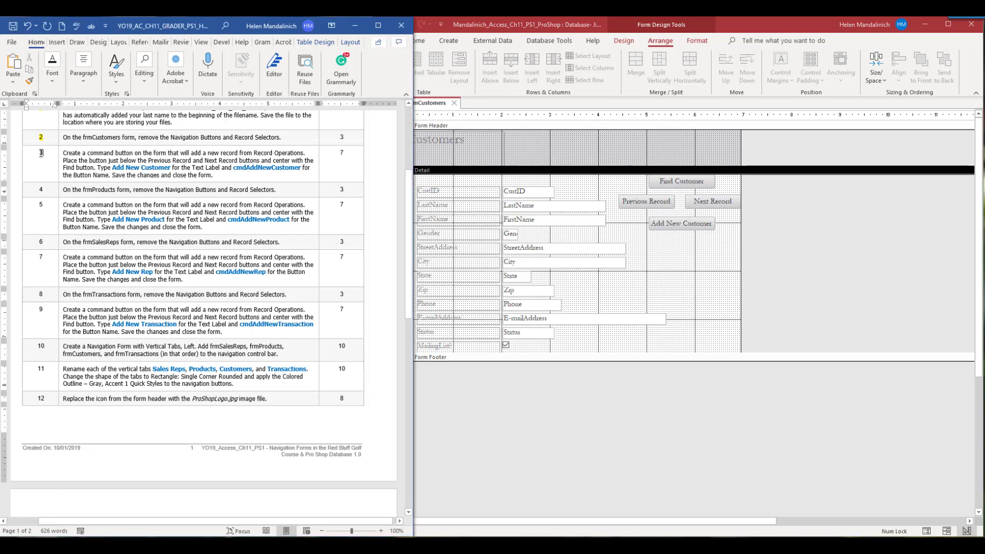
# - Return to Access, then save and close the frmCustomers form
pyautogui.click(712, 203)
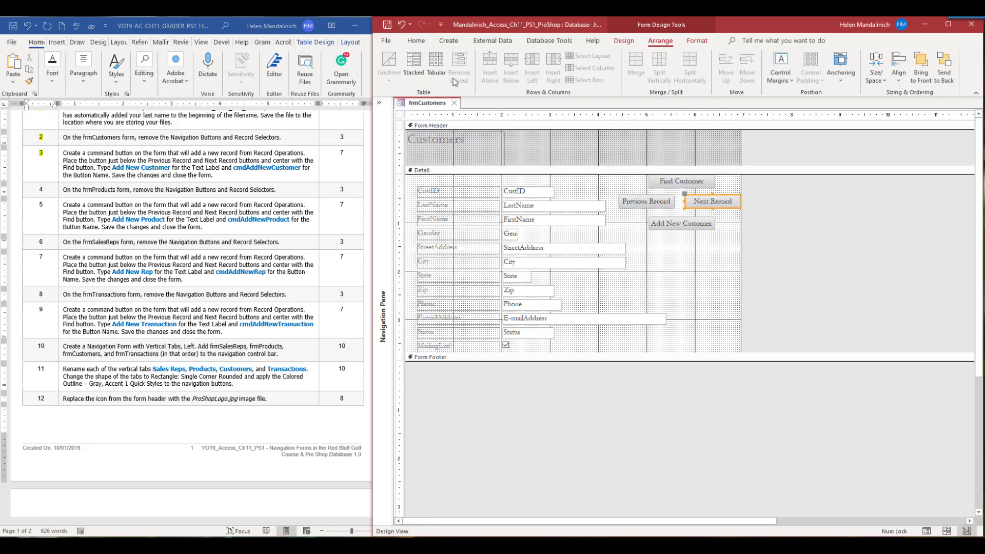
pyautogui.click(387, 26)
pyautogui.click(454, 103)
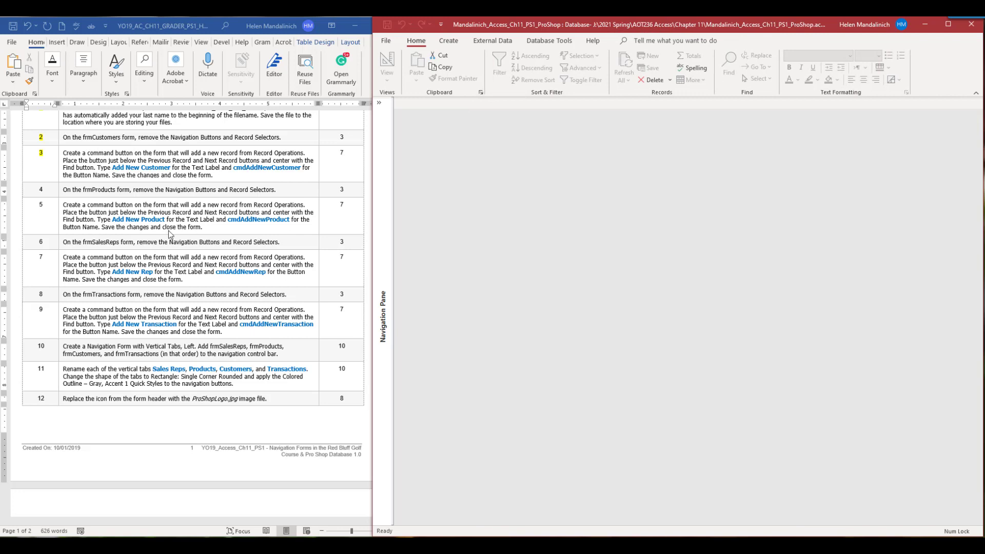
# - Open the frmProducts form in Design View and collapse the list of database objects
pyautogui.scroll(-1, 171, 234)
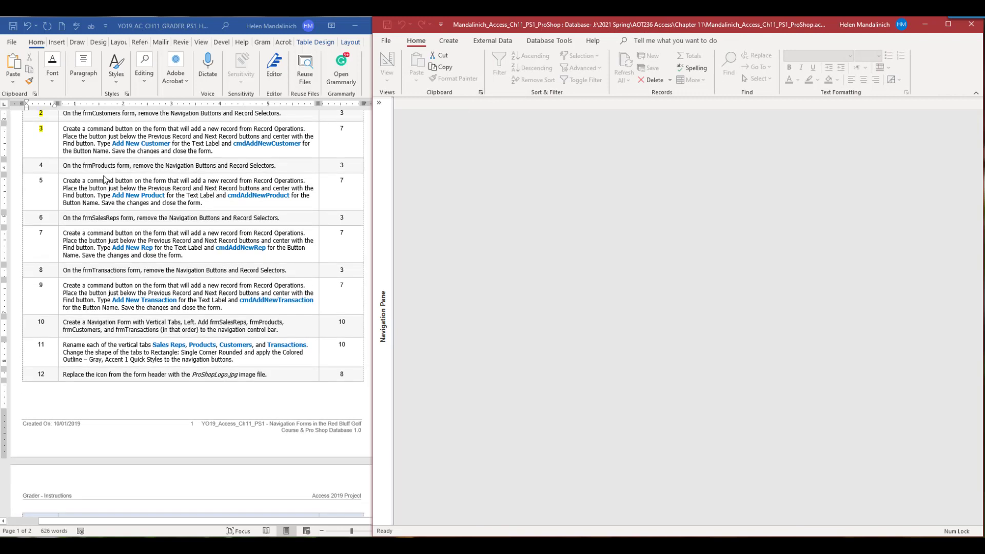
pyautogui.click(380, 102)
pyautogui.rightClick(425, 212)
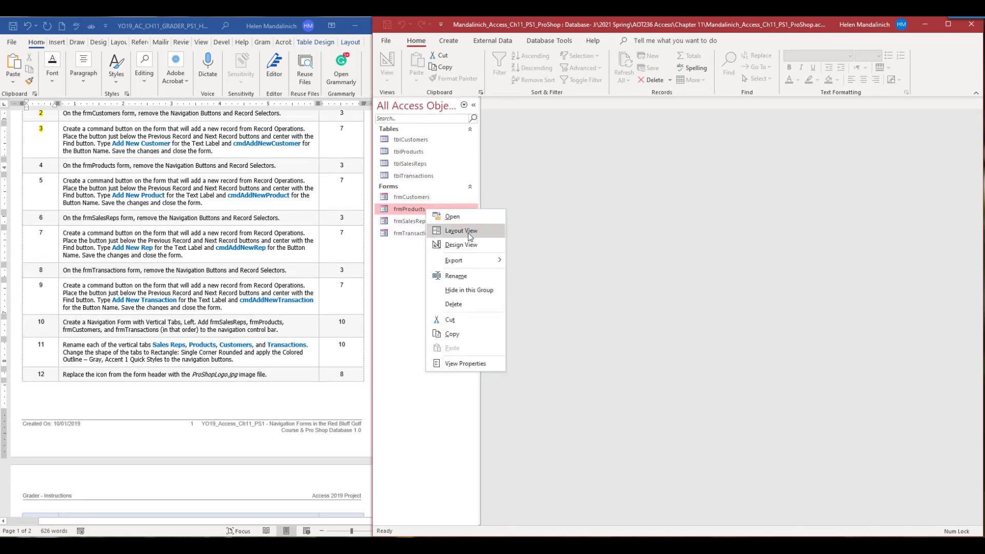
pyautogui.click(469, 245)
pyautogui.click(474, 106)
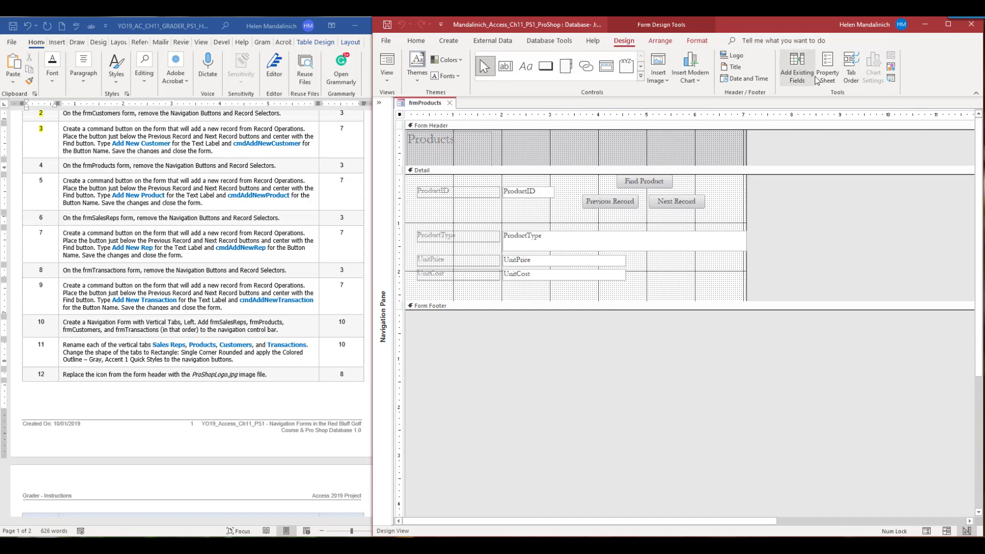
# - Show the frmProducts form's properties and set both Record Selectors and Navigation Buttons to No
pyautogui.click(828, 67)
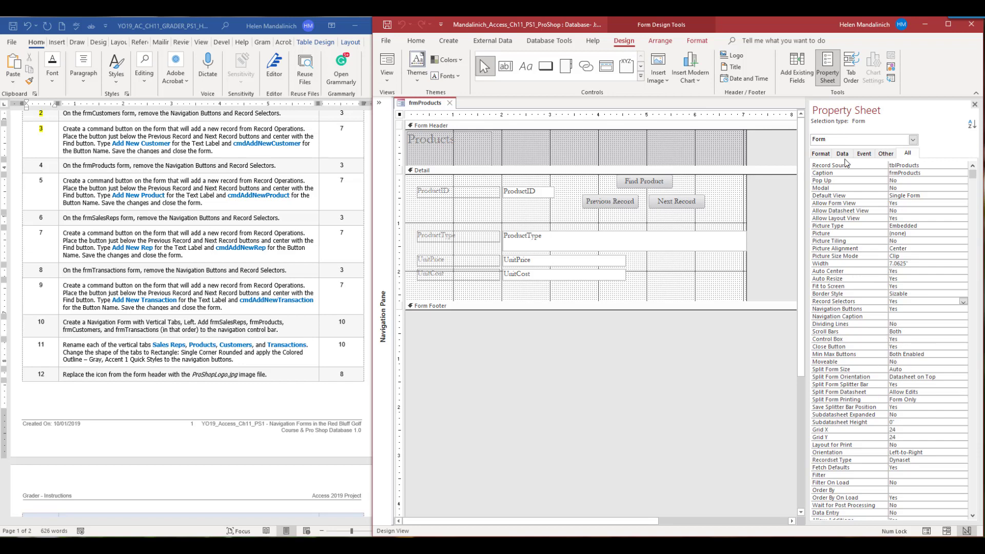
pyautogui.click(821, 153)
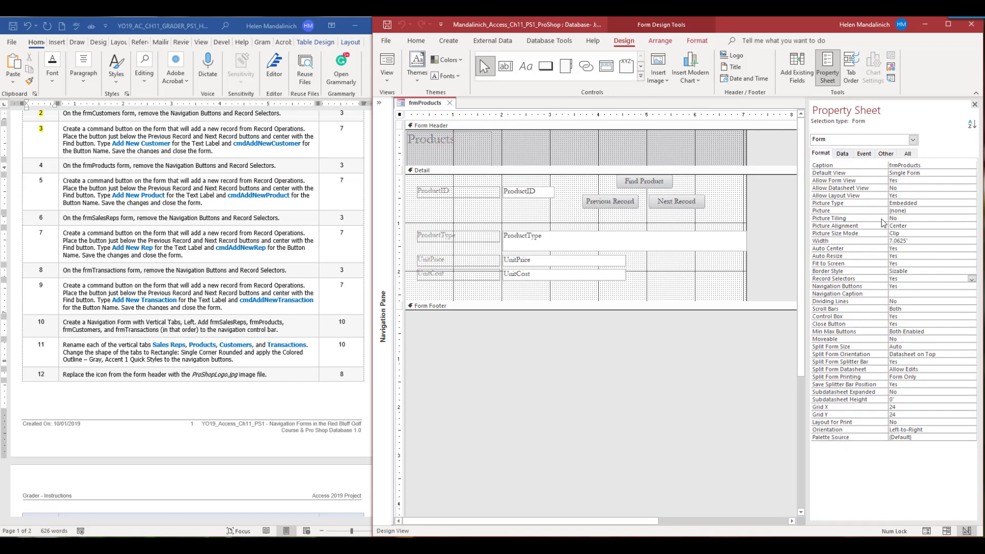
pyautogui.doubleClick(890, 277)
pyautogui.click(895, 286)
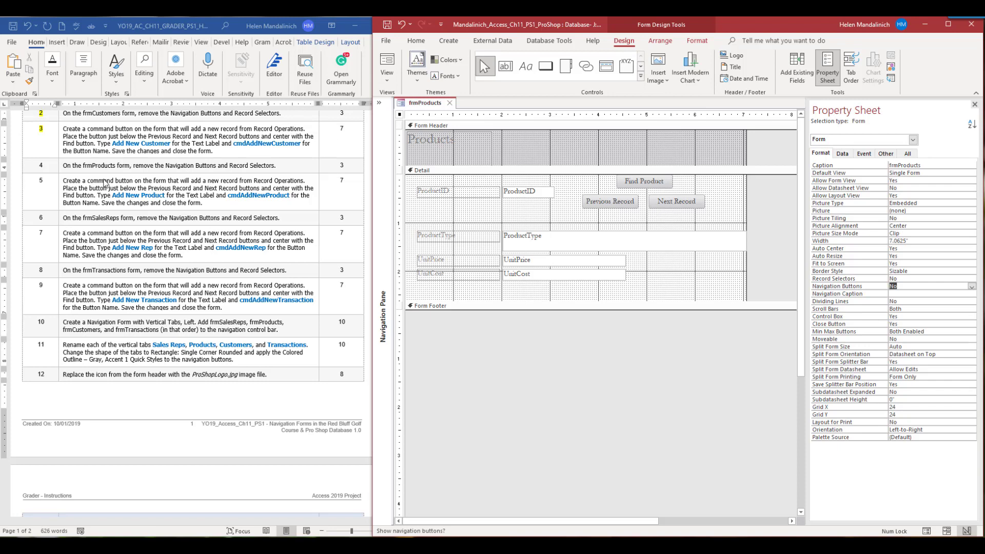
# - Switch to the Word instructions, highlight step number 4 in yellow, and return to Access
pyautogui.click(57, 165)
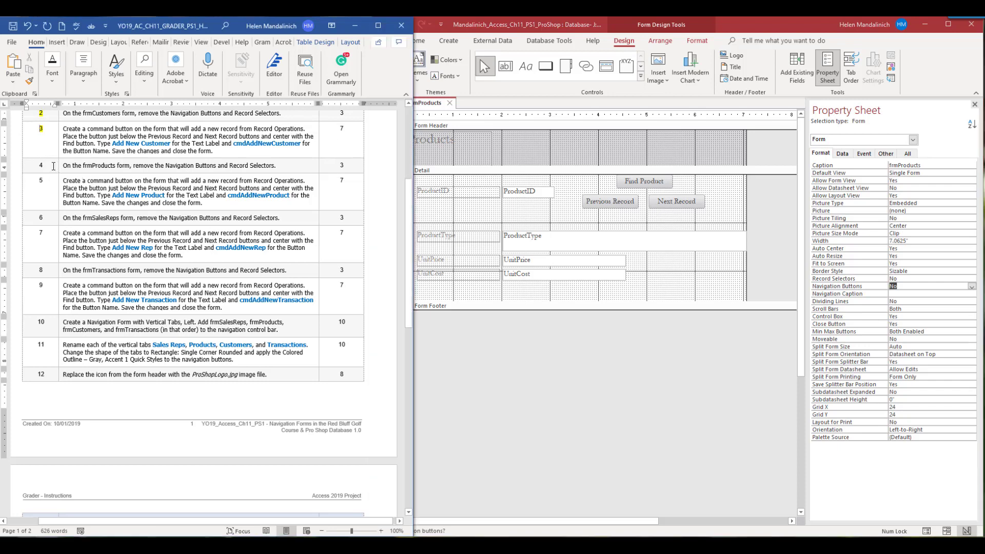
pyautogui.doubleClick(54, 166)
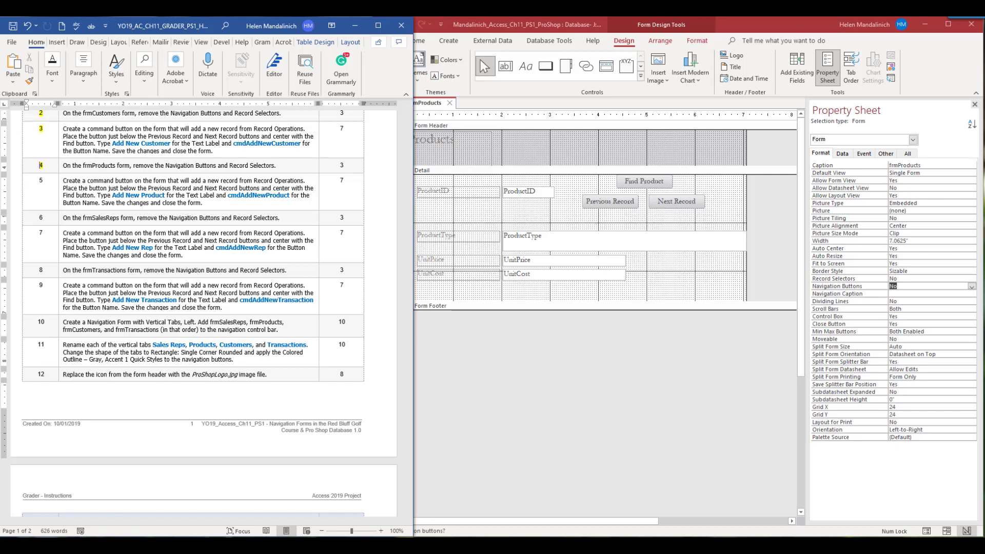
pyautogui.click(546, 66)
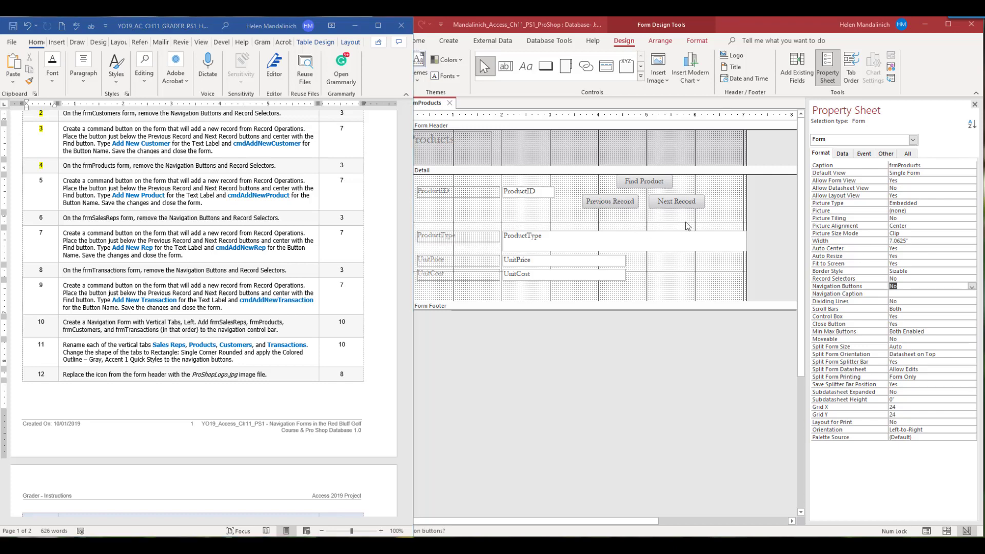
pyautogui.click(552, 71)
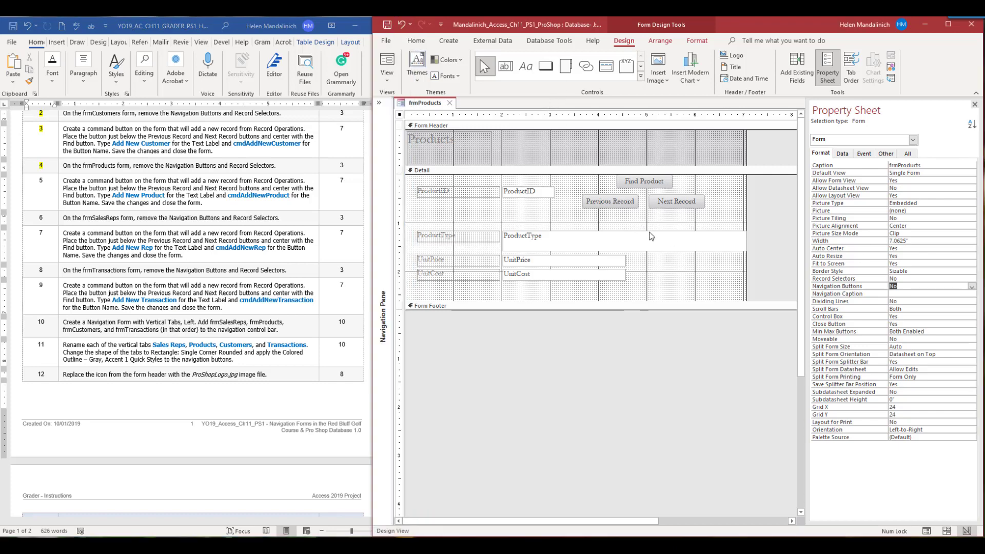
# - Place a command button just below the Previous Record and Next Record buttons and assign it the Record Operations action Add New Record
pyautogui.click(620, 216)
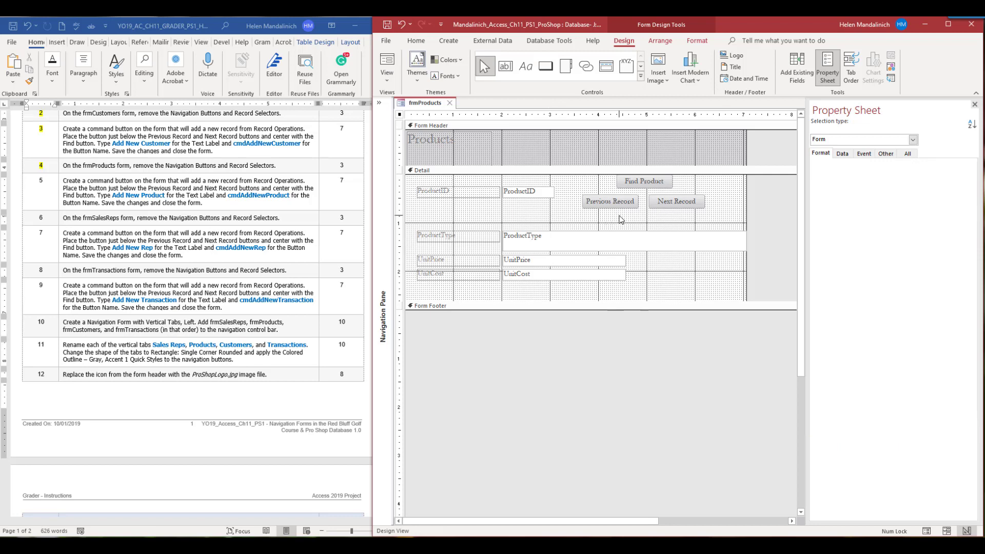
pyautogui.click(646, 222)
pyautogui.click(546, 66)
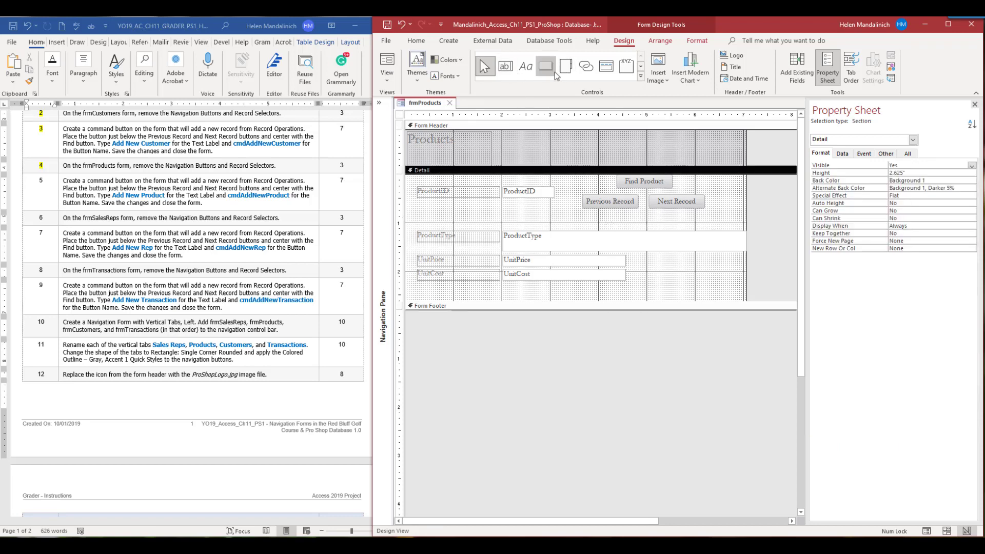
pyautogui.click(625, 215)
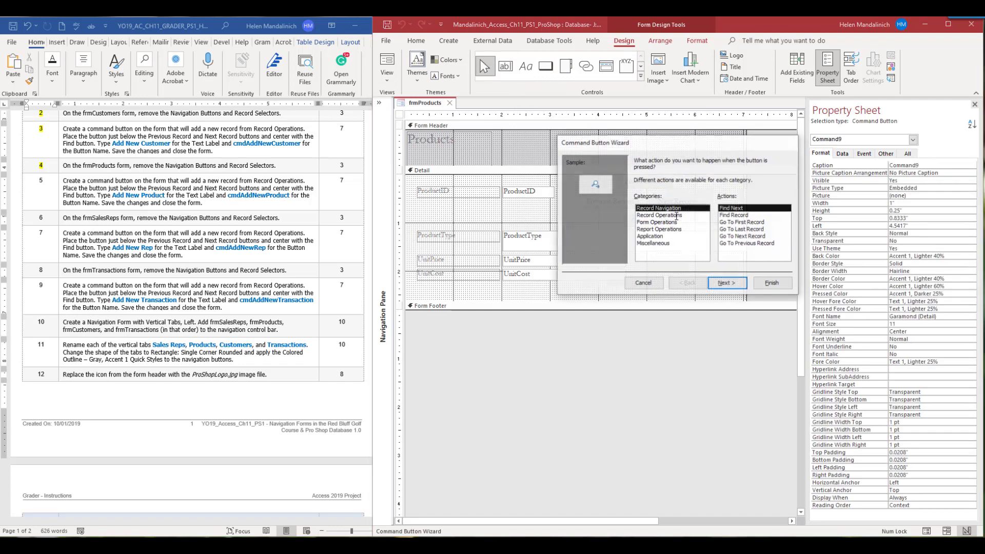
pyautogui.click(664, 215)
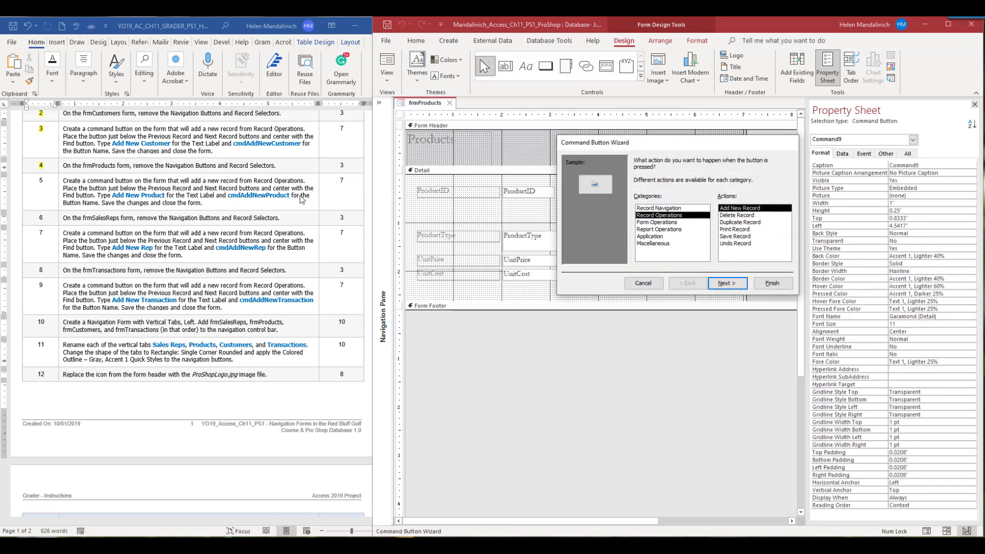
pyautogui.click(728, 284)
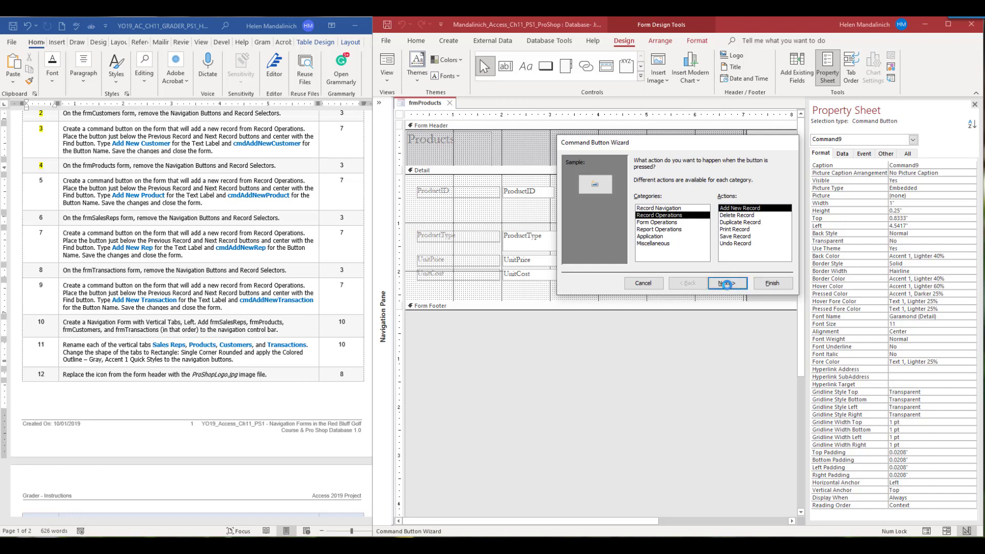
# - Give the command button the text label Add New Product, name it cmdAddNewProduct, and finish the wizard
pyautogui.click(638, 201)
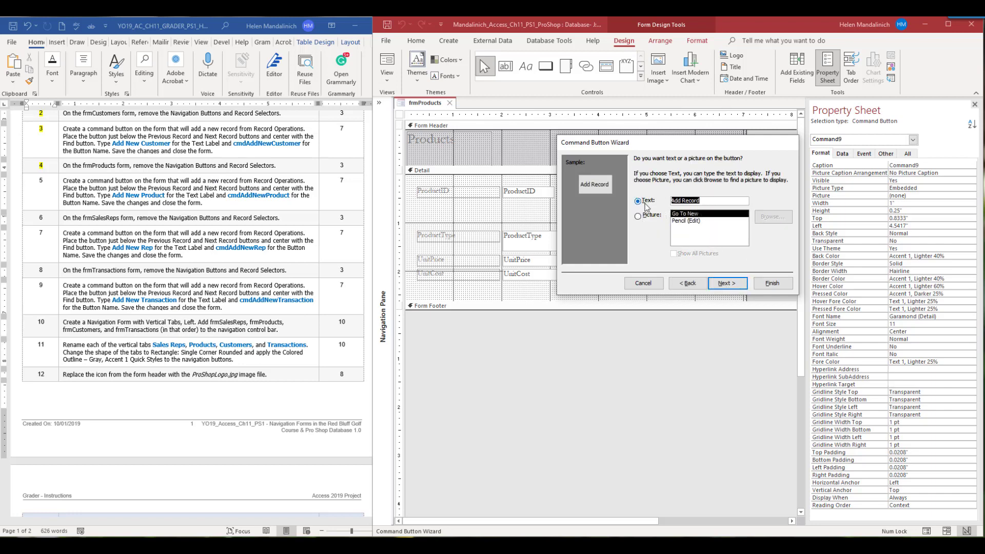
pyautogui.write('Add New Product')
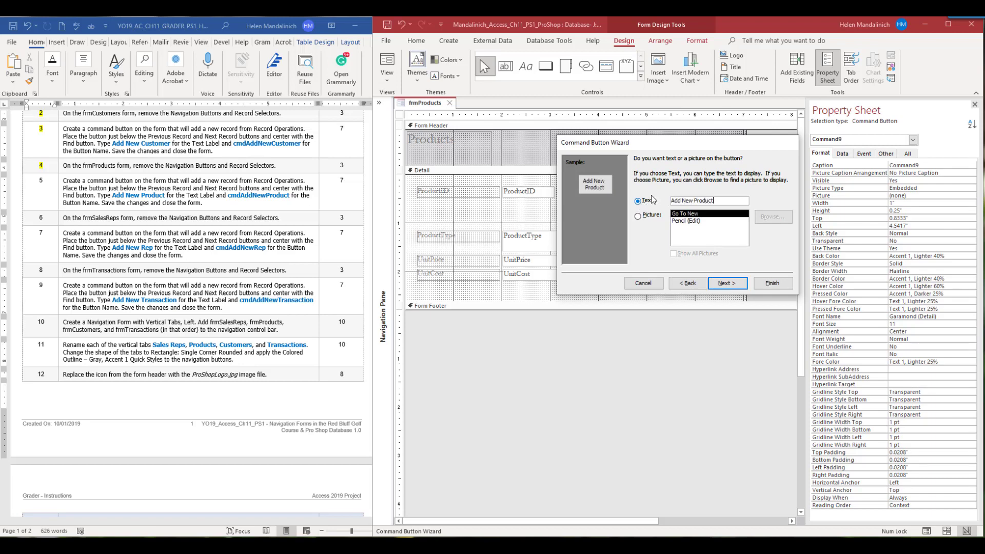
pyautogui.click(726, 283)
pyautogui.write('cmdAddNewProduct')
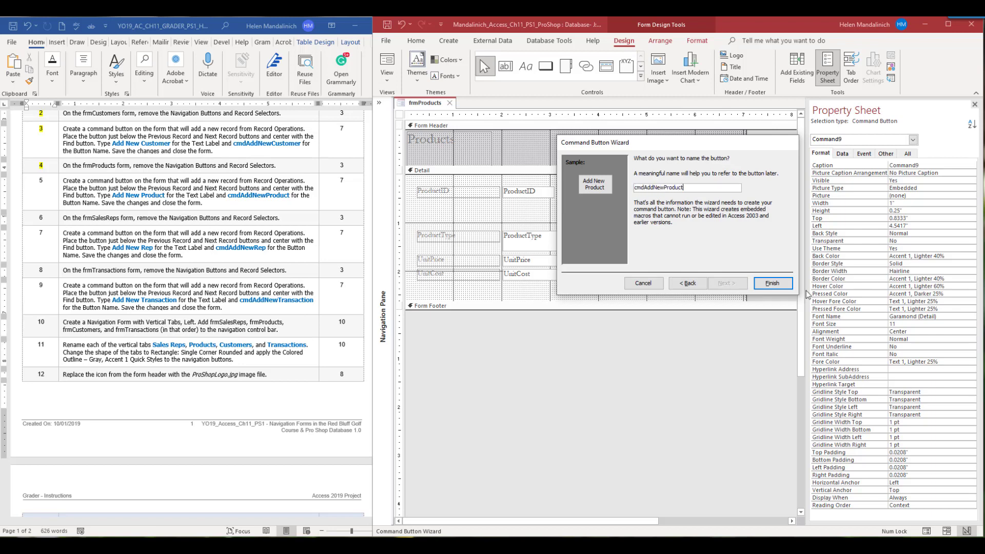
pyautogui.click(772, 284)
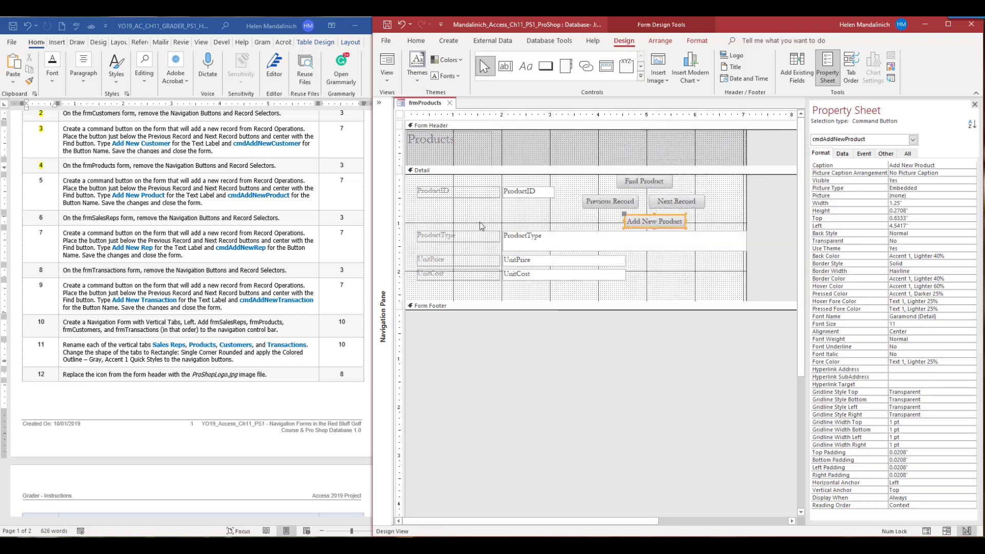
# - Size the Find Product and Add New Product buttons to the widest, align their left edges, and deselect them
pyautogui.keyDown('shift'); pyautogui.click(645, 182); pyautogui.keyUp('shift')
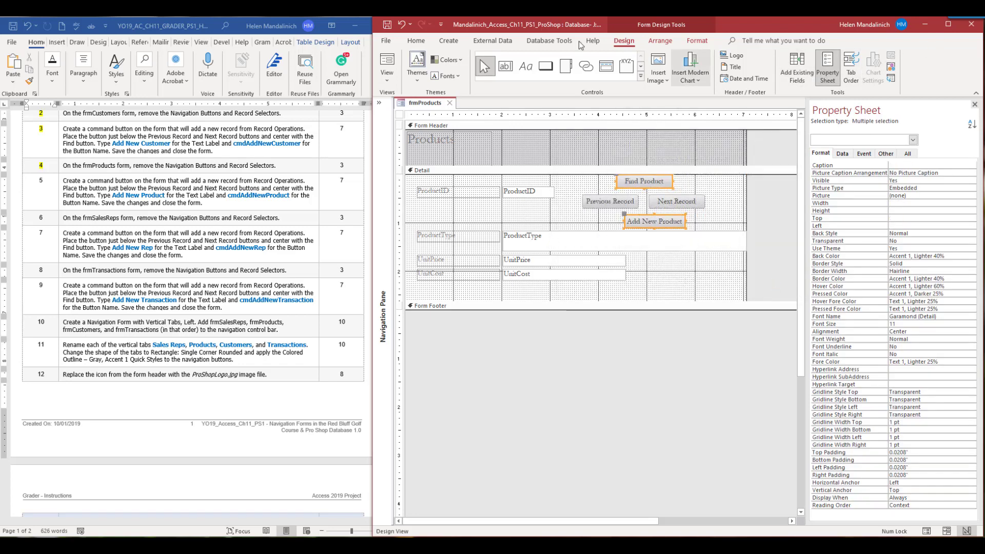
pyautogui.click(660, 41)
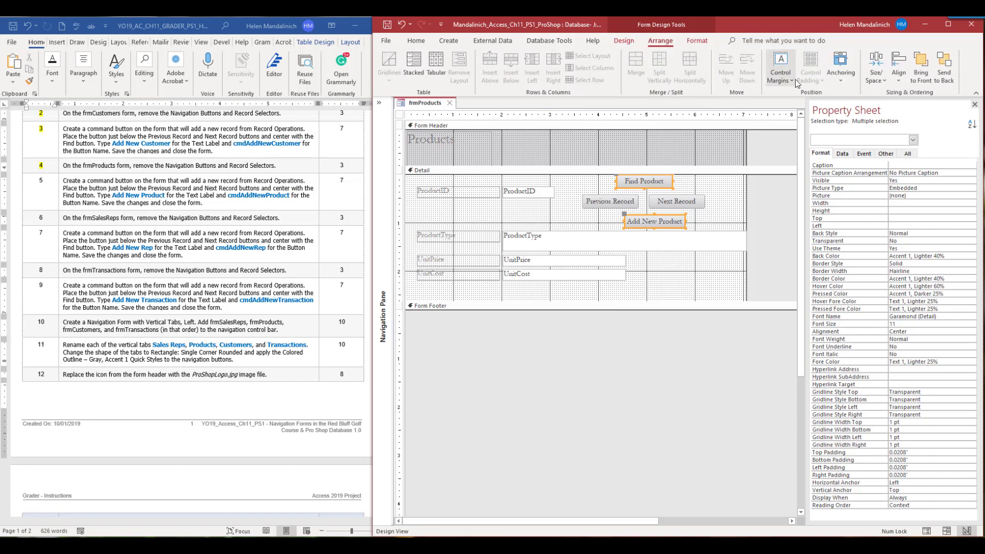
pyautogui.click(876, 69)
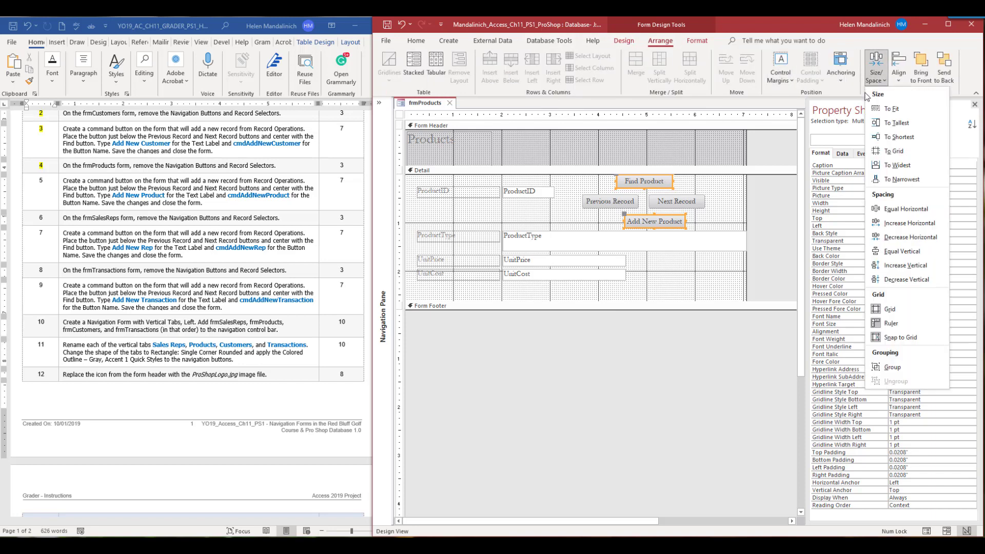
pyautogui.click(898, 165)
pyautogui.click(899, 85)
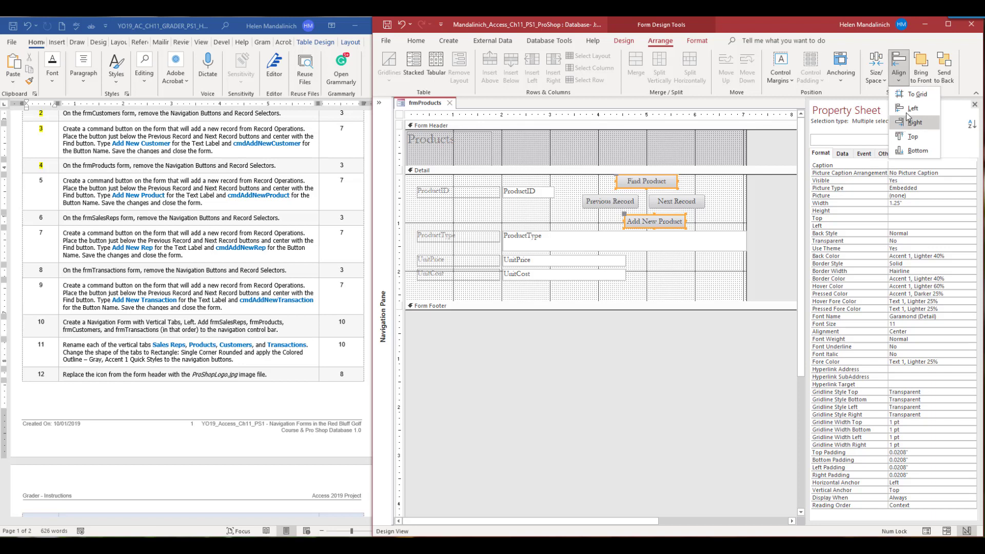
pyautogui.click(913, 108)
pyautogui.click(720, 226)
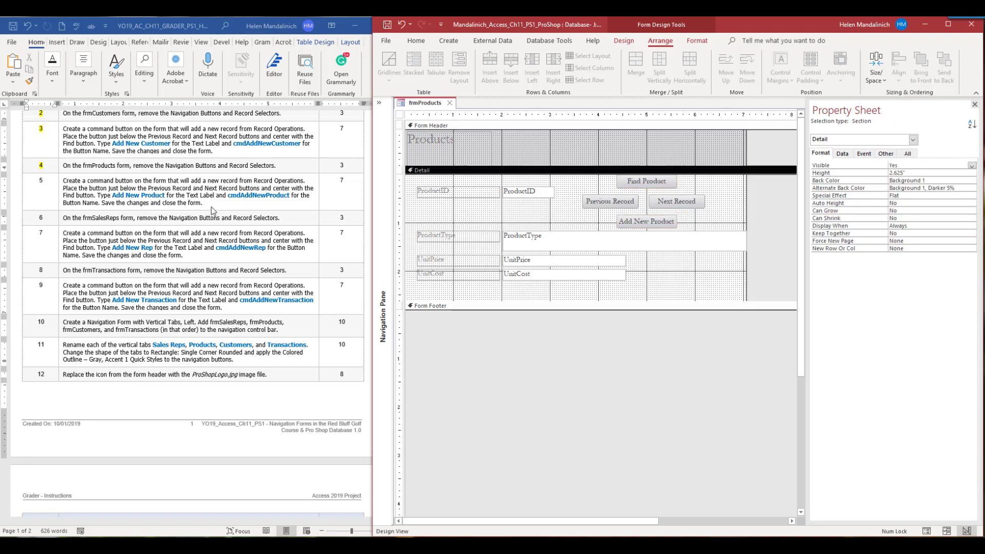
# - Save and close the frmProducts form, and highlight step number 5 in yellow in the Word instructions
pyautogui.click(451, 104)
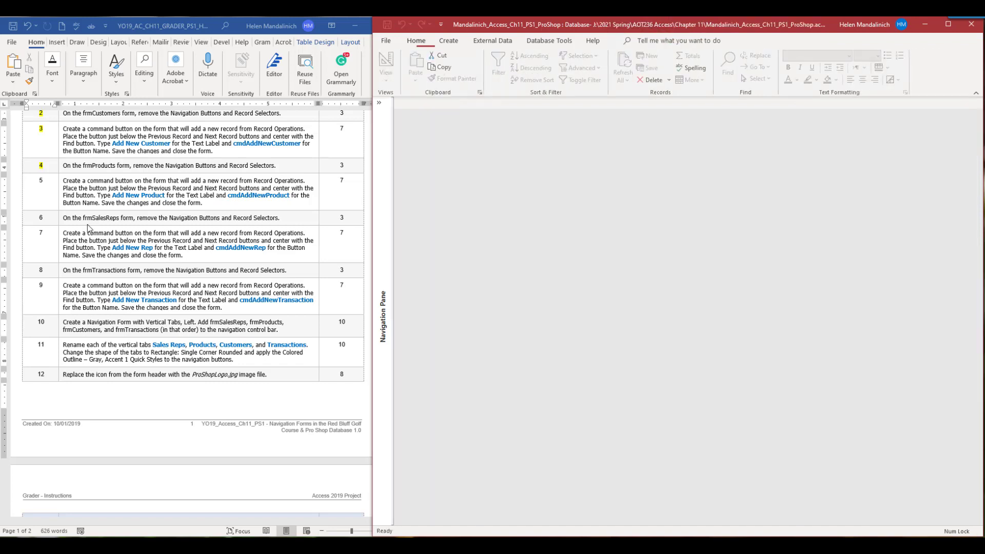
pyautogui.click(39, 187)
pyautogui.moveTo(54, 180); pyautogui.dragTo(23, 181)
pyautogui.click(63, 168)
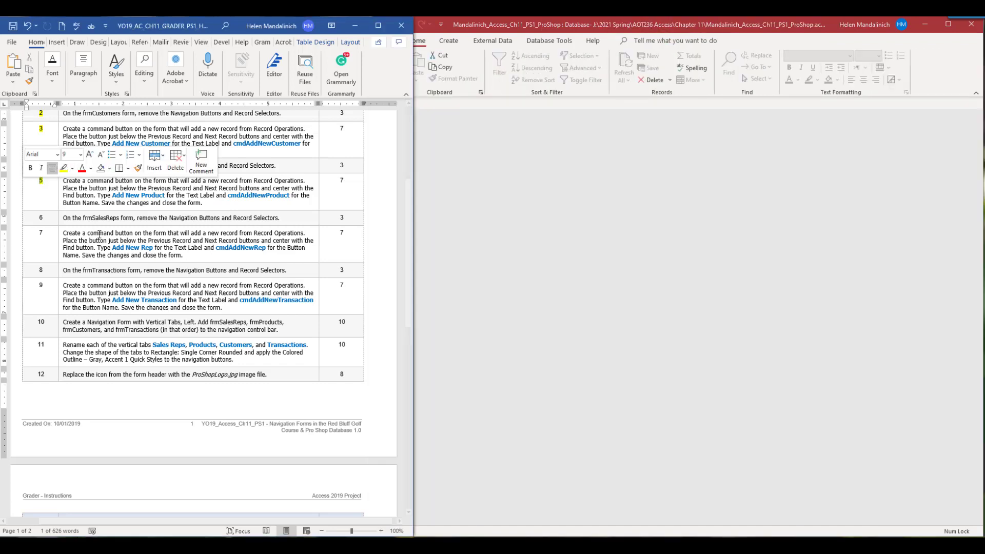
pyautogui.scroll(-2, 105, 265)
# - Return to Access, expand the list of database objects, and open the frmSalesReps form in Design View
pyautogui.click(430, 112)
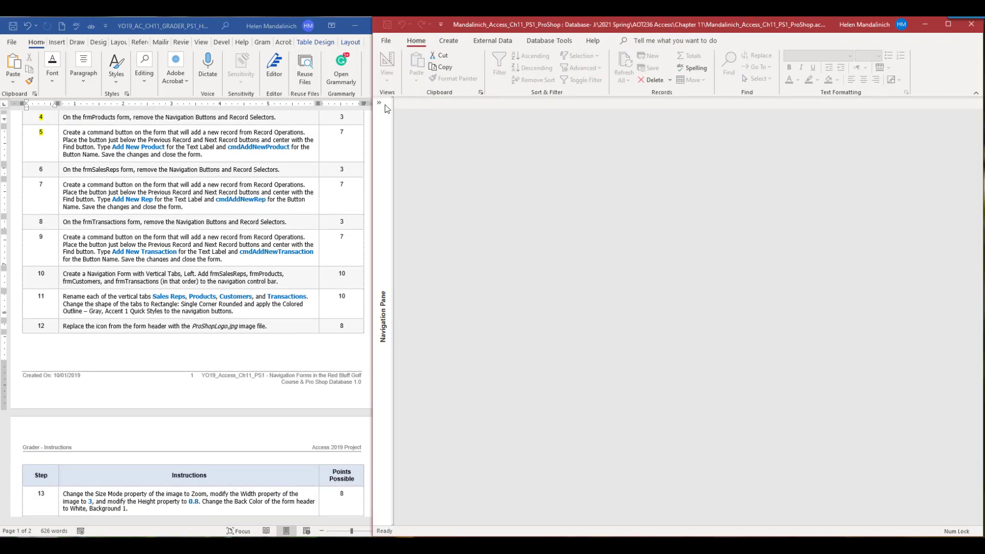
pyautogui.click(382, 109)
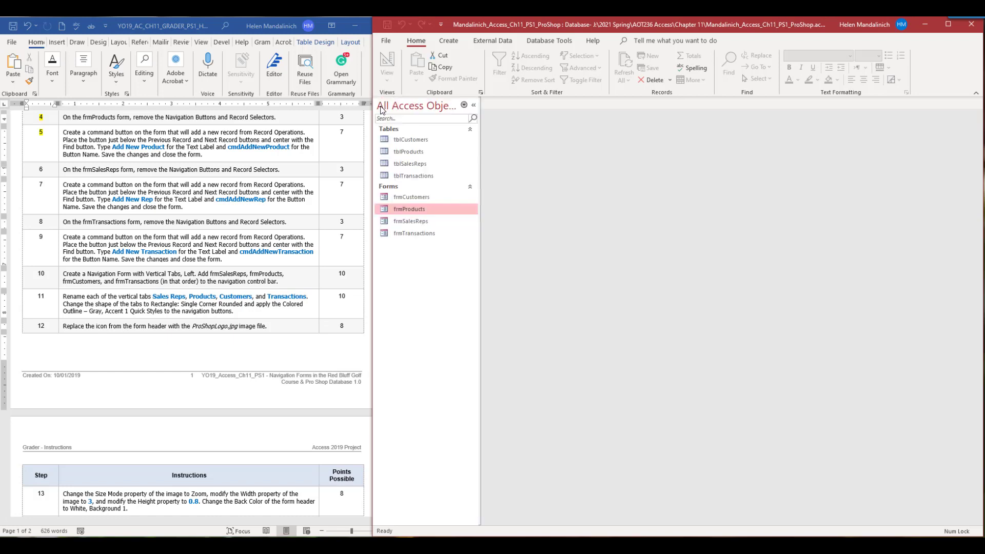
pyautogui.rightClick(406, 225)
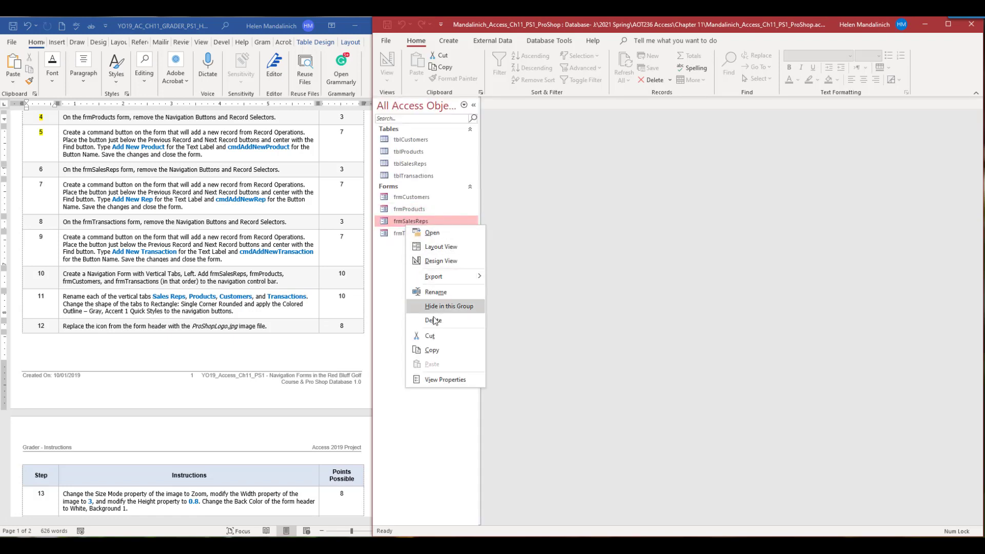
pyautogui.click(449, 262)
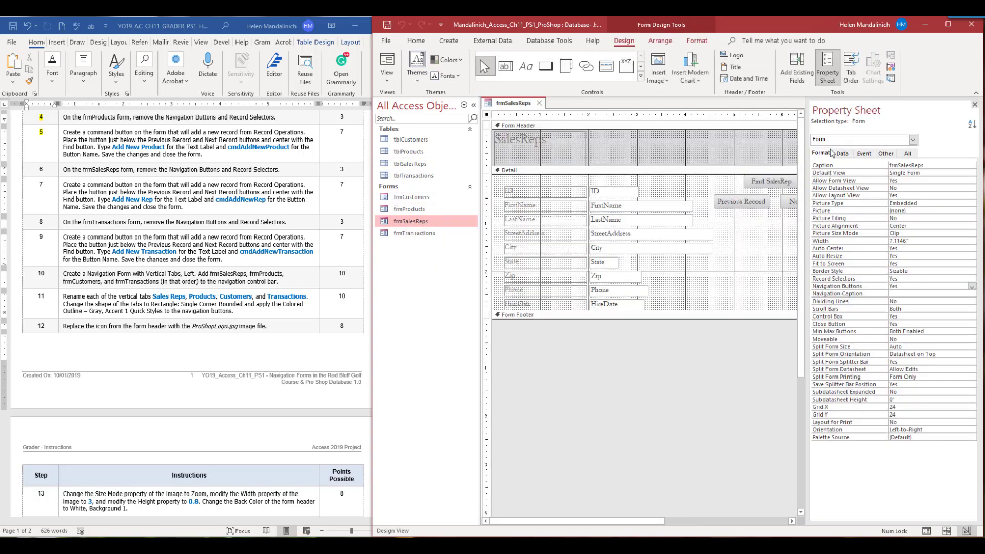
# - Collapse the list of database objects and set the frmSalesReps form's Navigation Buttons and Record Selectors to No
pyautogui.click(474, 104)
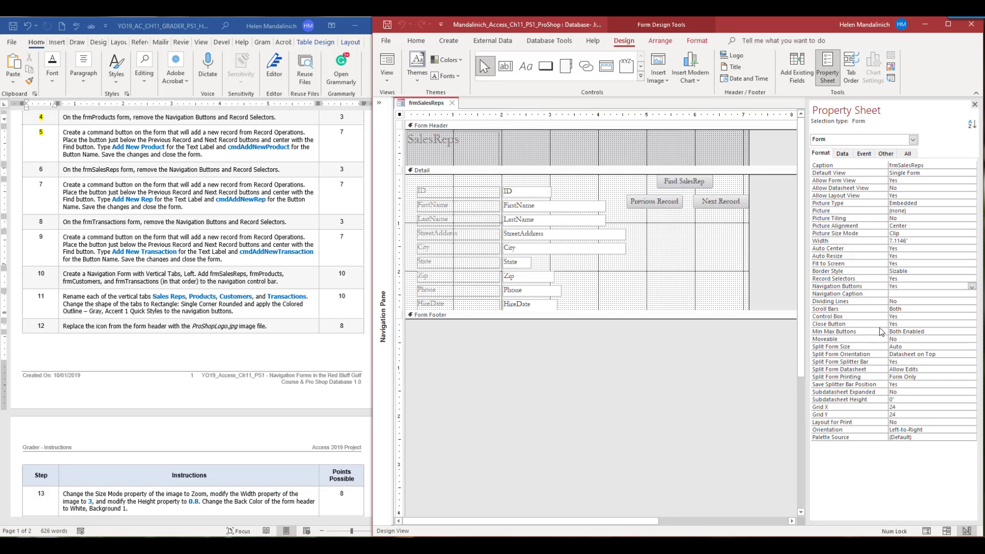
pyautogui.doubleClick(895, 286)
pyautogui.doubleClick(894, 279)
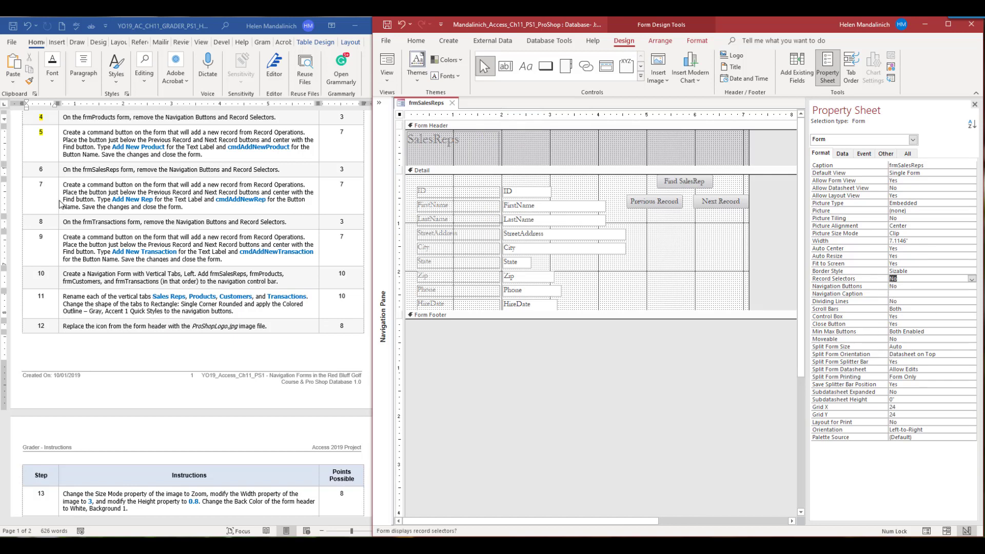
# - Switch to the Word instructions, highlight step number 6 in yellow, and return to the frmSalesReps form in Access
pyautogui.moveTo(45, 165); pyautogui.dragTo(36, 171)
pyautogui.doubleClick(39, 178)
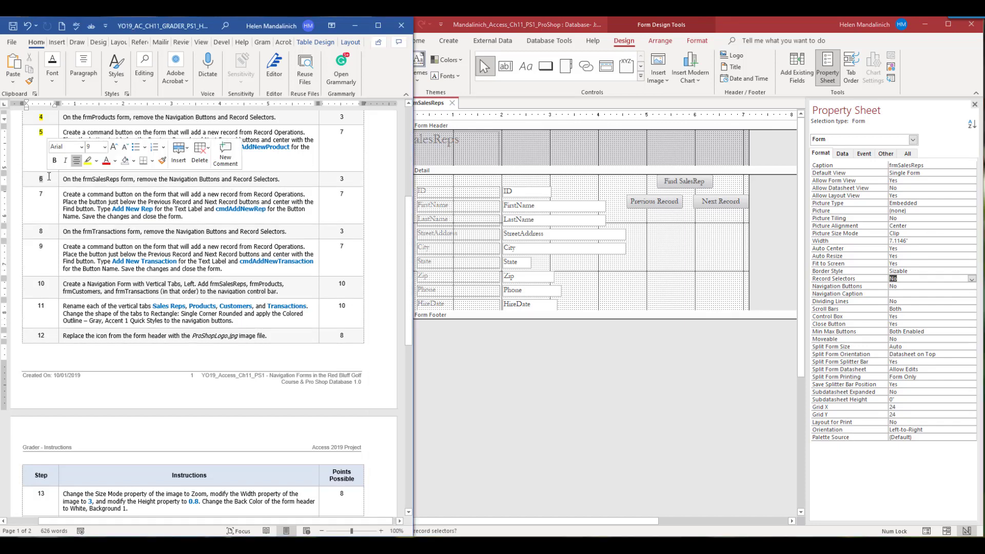
pyautogui.click(77, 161)
pyautogui.scroll(-2, 101, 250)
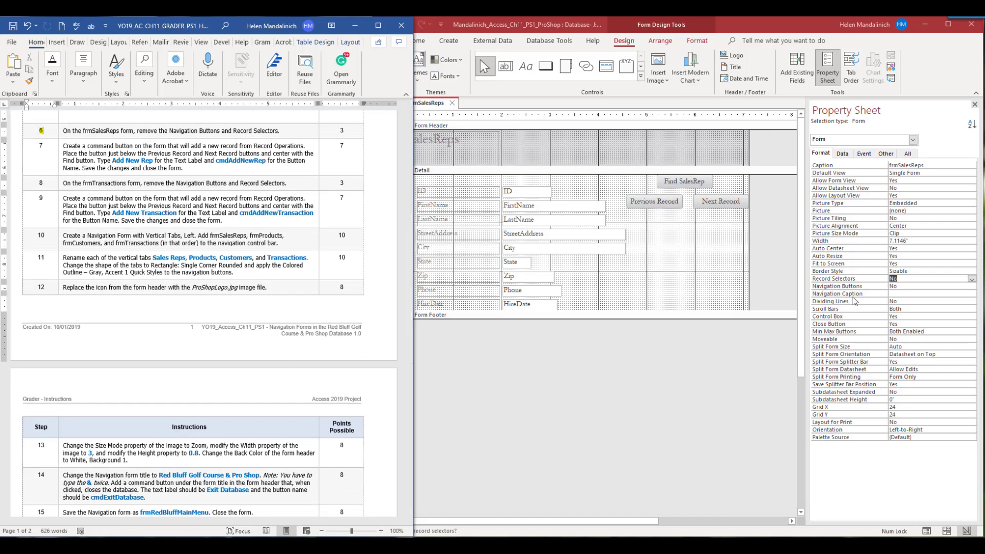
pyautogui.click(916, 279)
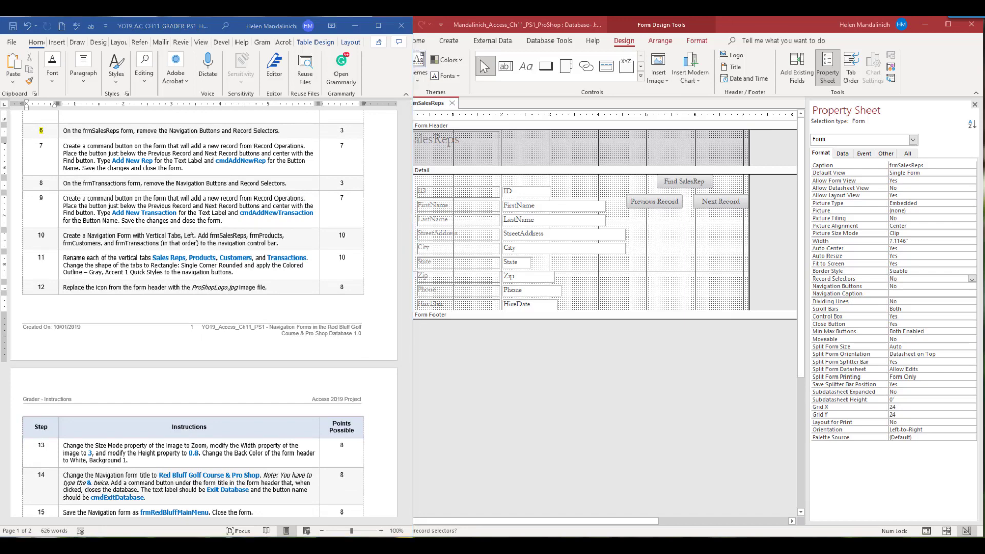
# - Add a command button below the Previous Record and Next Record buttons, assigning it the Add New Record action from Record Operations
pyautogui.click(544, 66)
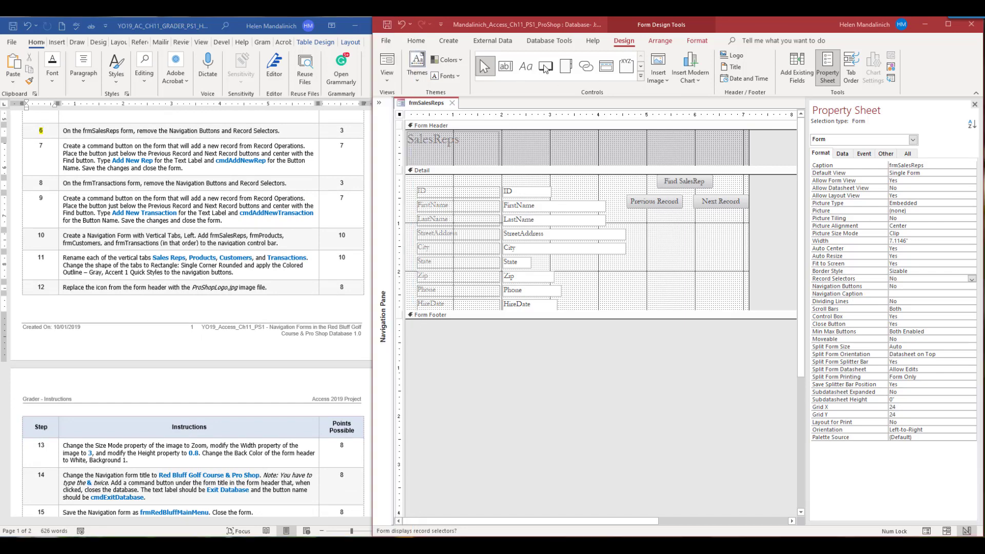
pyautogui.click(669, 221)
pyautogui.click(670, 221)
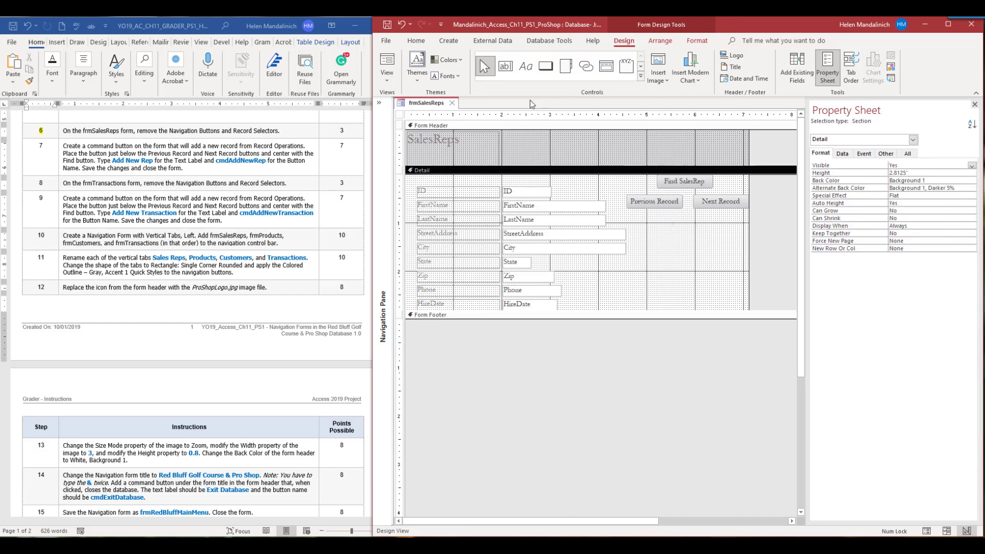
pyautogui.click(545, 66)
pyautogui.click(666, 216)
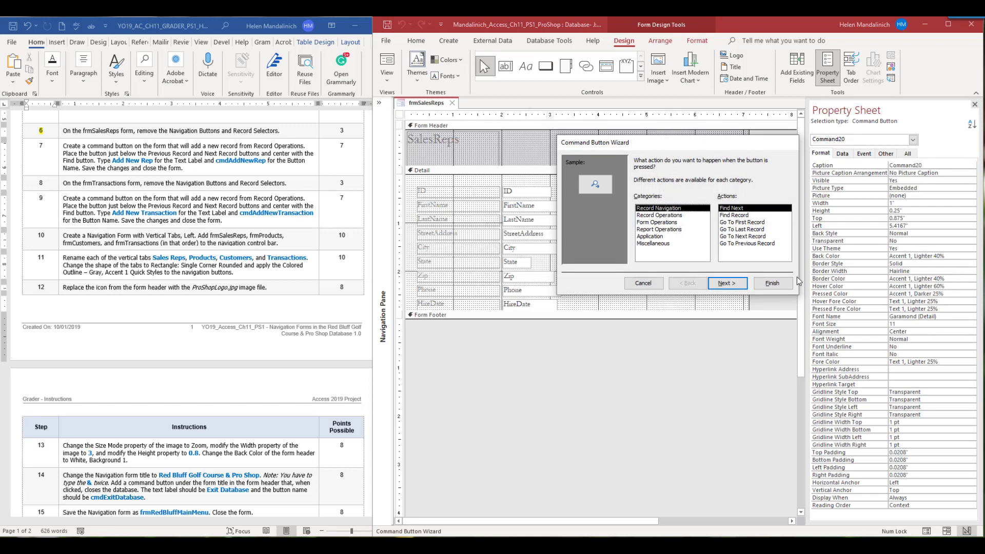
pyautogui.click(664, 216)
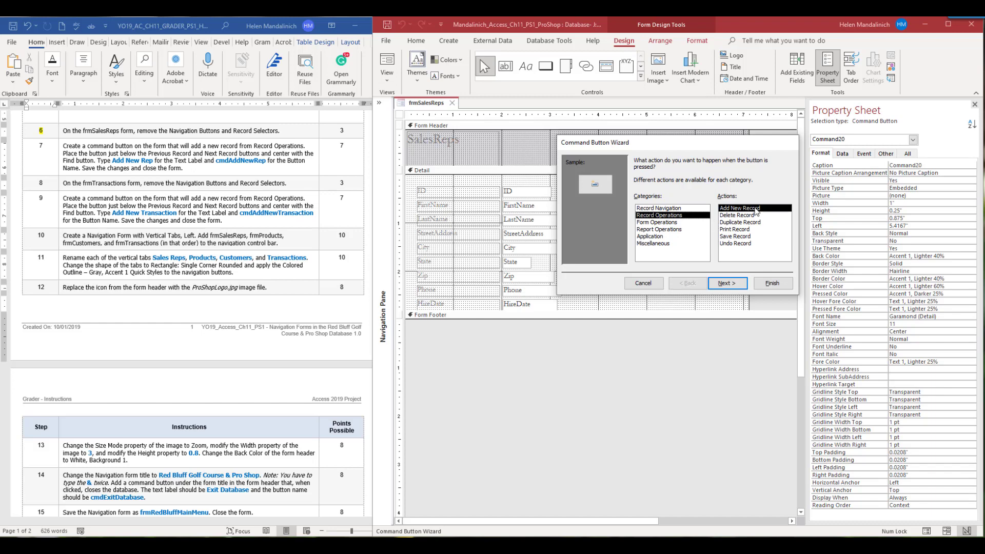
pyautogui.click(735, 288)
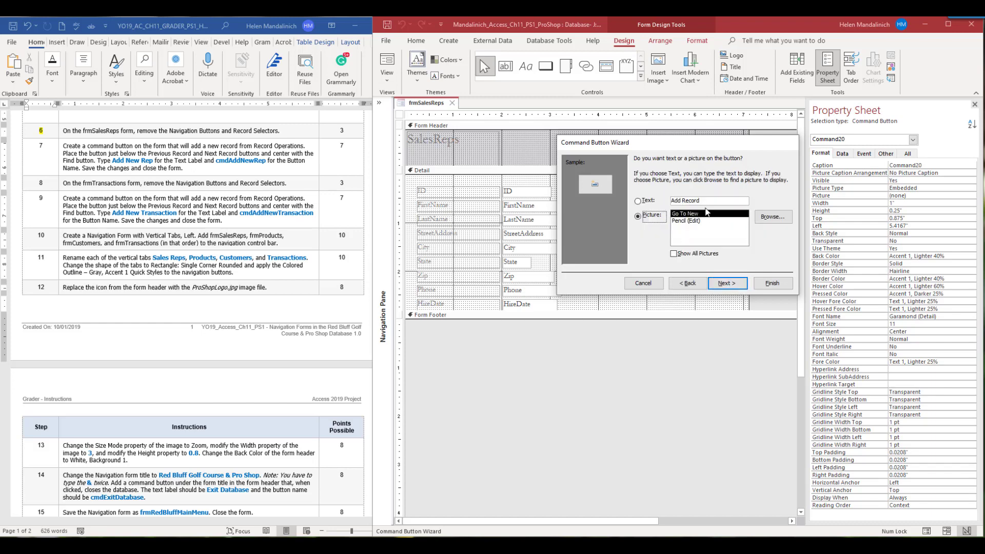
# - Label the new button with the text Add New Rep, name it cndAddNewRep, and finish the Command Button Wizard
pyautogui.click(637, 201)
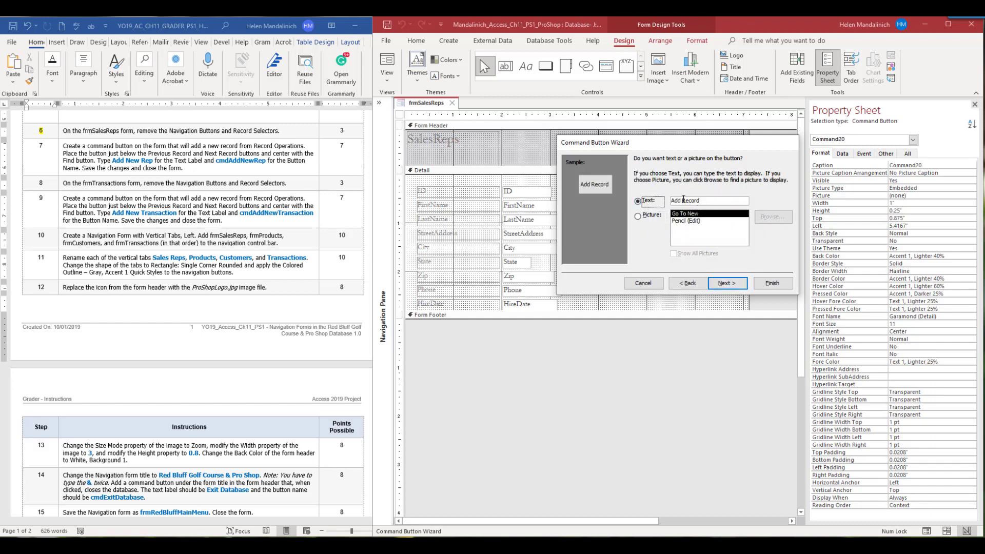
pyautogui.moveTo(683, 201); pyautogui.dragTo(764, 208)
pyautogui.write('New Rep')
pyautogui.click(728, 283)
pyautogui.write('c')
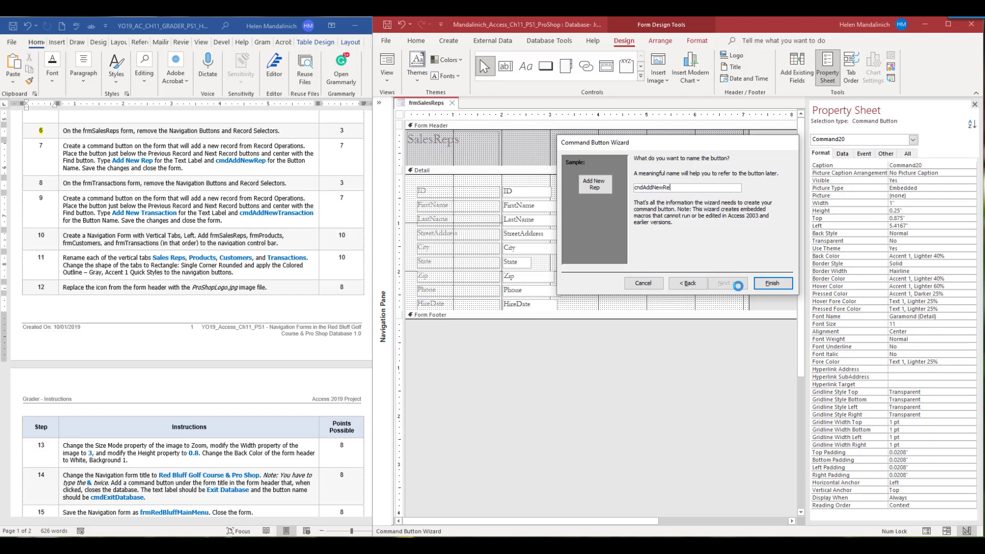
pyautogui.click(771, 284)
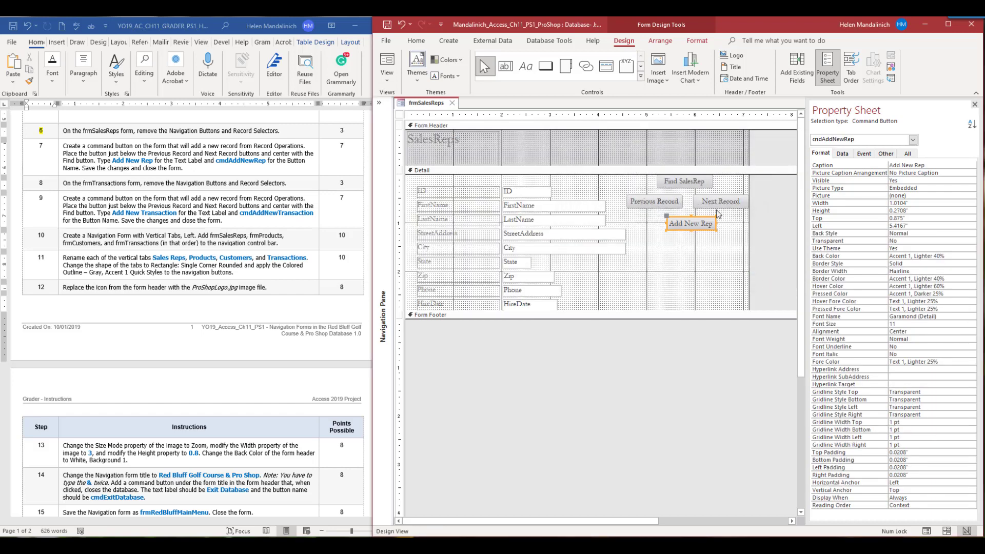
# - Size the Add New Rep and Find SalesRep buttons to the widest and align their left edges
pyautogui.keyDown('shift'); pyautogui.click(710, 181); pyautogui.keyUp('shift')
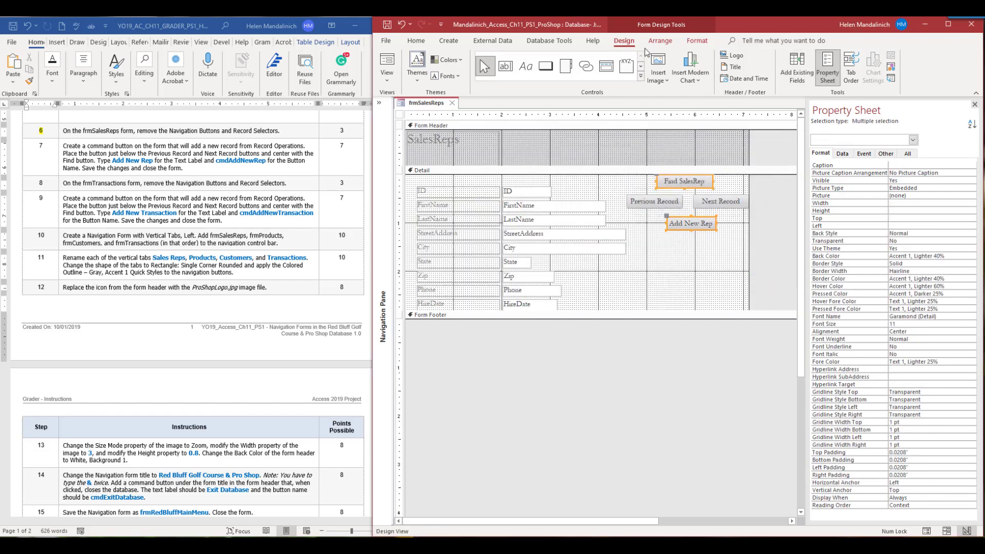
pyautogui.click(659, 41)
pyautogui.click(899, 67)
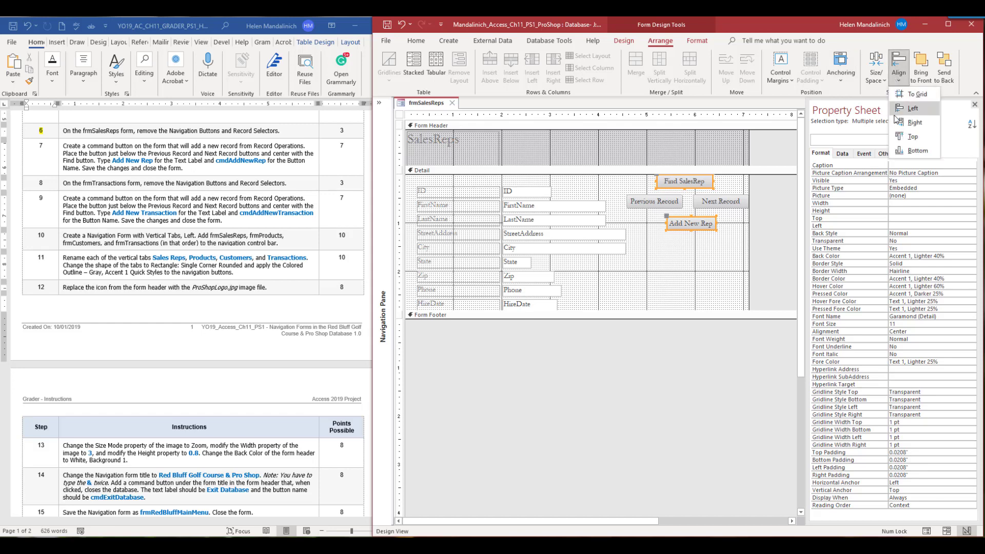
pyautogui.click(876, 67)
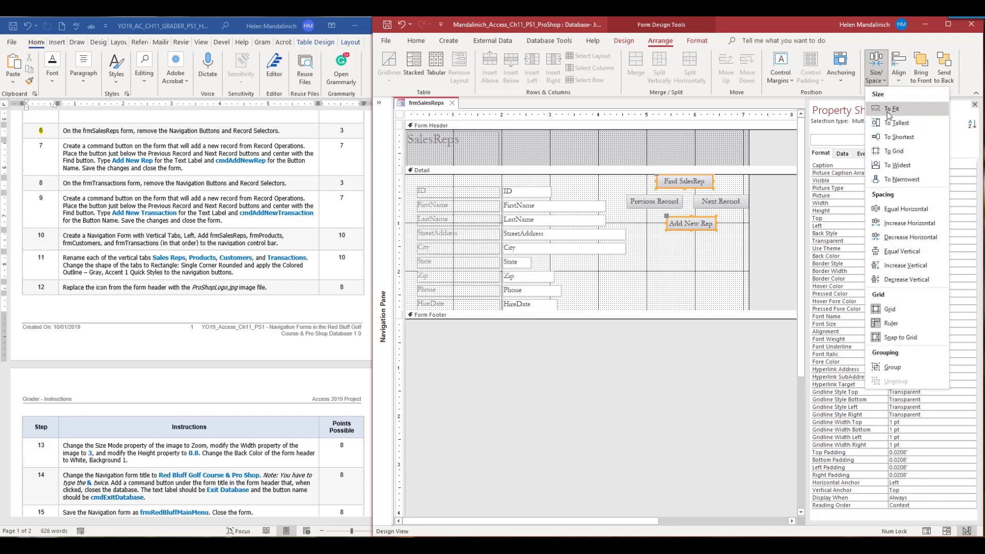
pyautogui.click(898, 166)
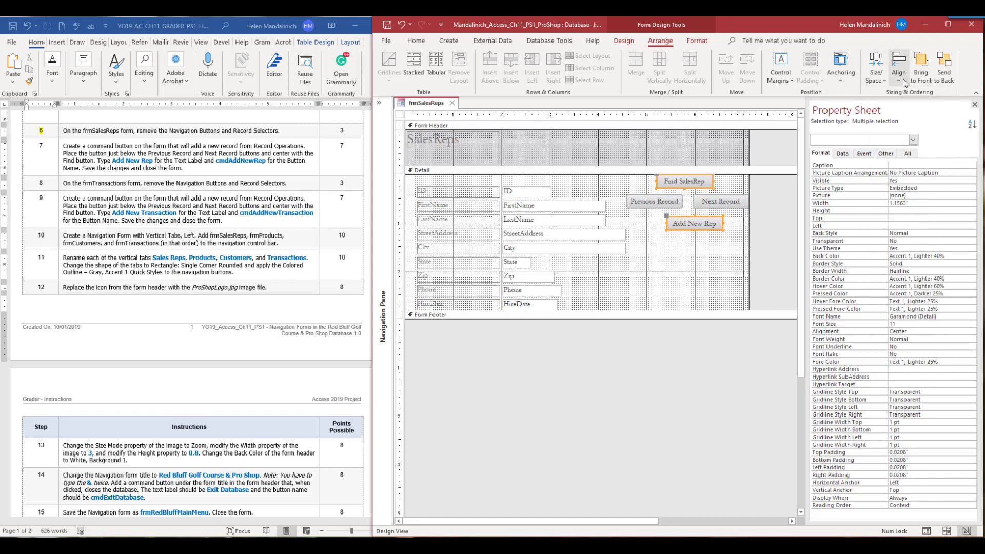
pyautogui.click(899, 69)
pyautogui.click(913, 108)
pyautogui.click(678, 271)
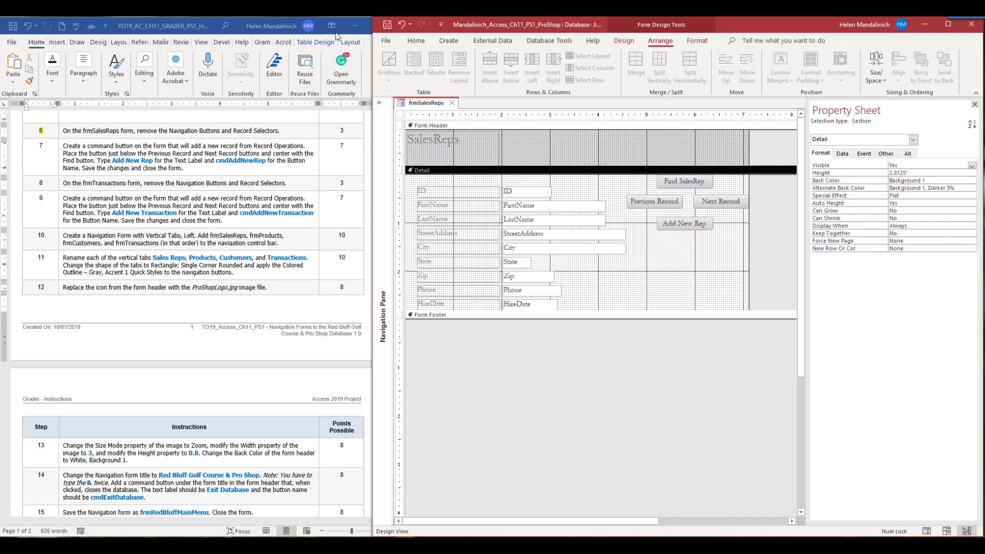
# - Save and close the frmSalesReps form, and highlight step number 7 in yellow in the Word instructions
pyautogui.click(391, 24)
pyautogui.click(453, 103)
pyautogui.click(45, 133)
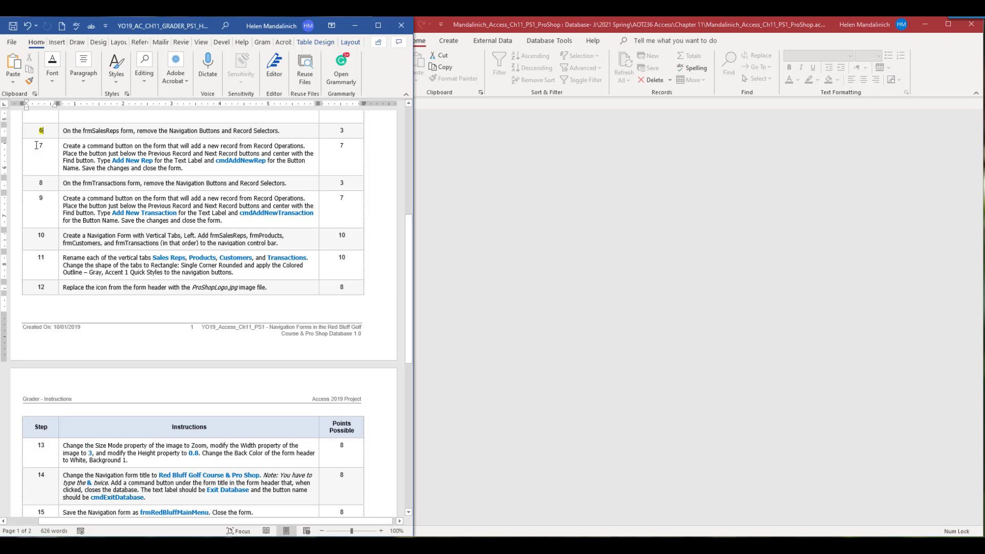
pyautogui.doubleClick(38, 146)
pyautogui.click(86, 127)
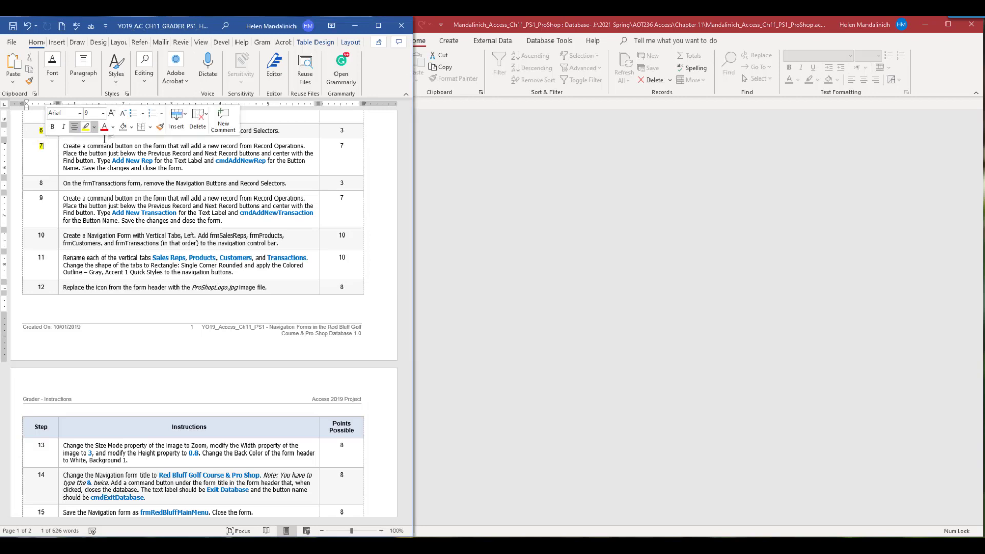
# - Return to Access, open the frmTransactions form in Design View, and collapse the list of database objects
pyautogui.scroll(-2, 97, 146)
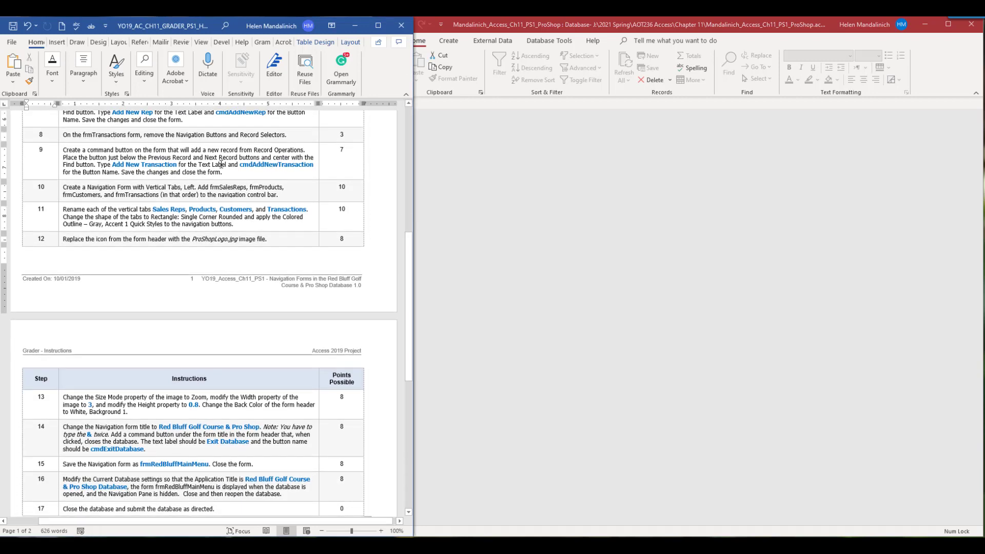
pyautogui.click(432, 232)
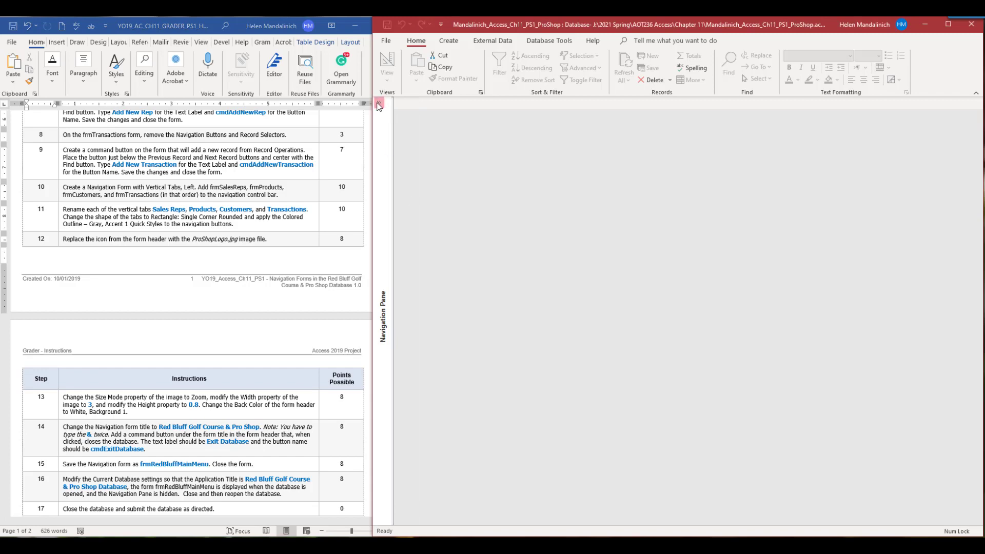
pyautogui.click(379, 105)
pyautogui.rightClick(445, 234)
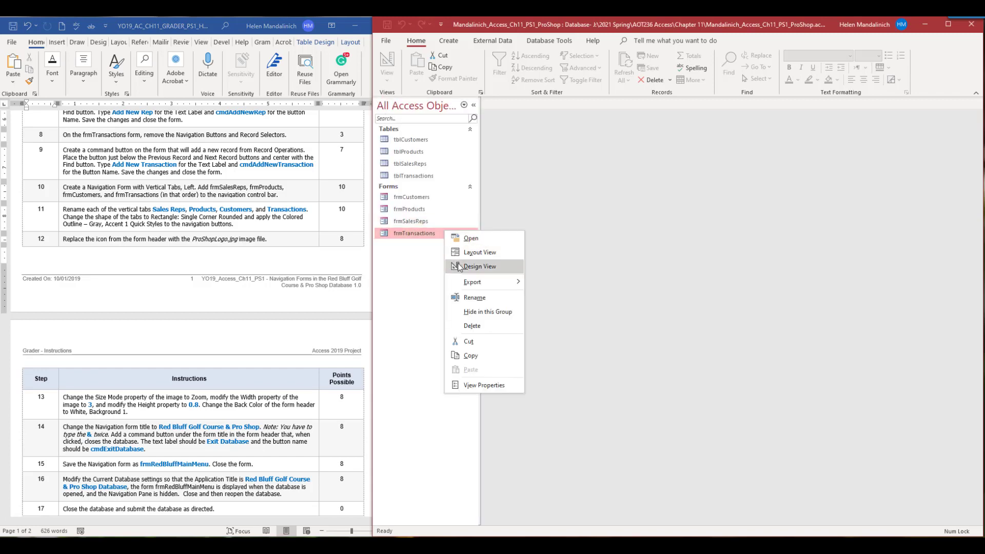
pyautogui.click(462, 266)
pyautogui.click(474, 104)
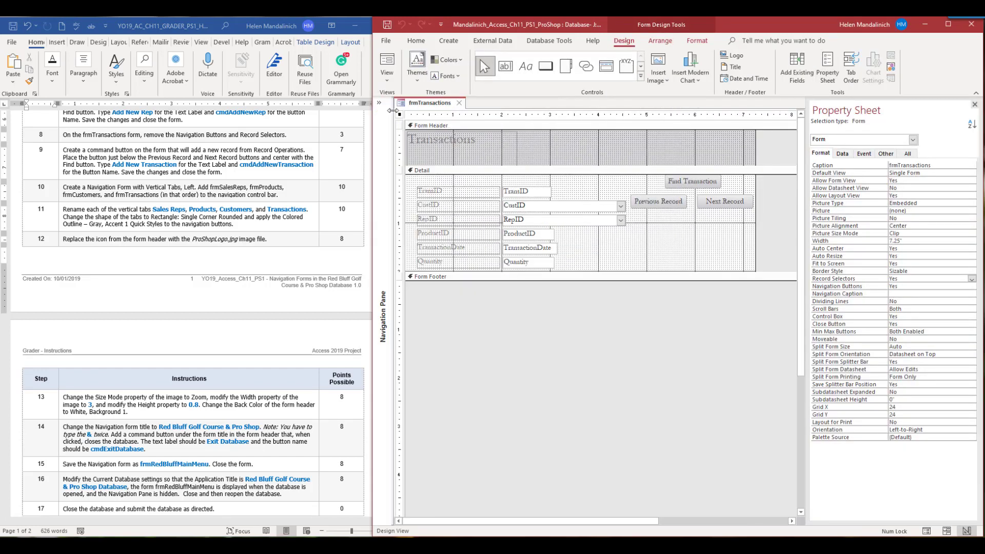
# - Set the frmTransactions form's Record Selectors and Navigation Buttons to No
pyautogui.click(399, 117)
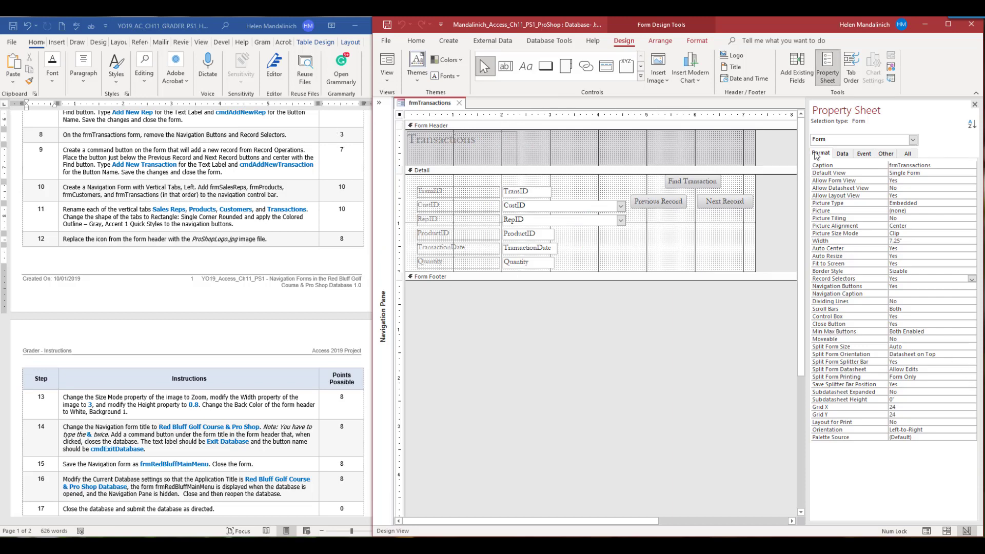
pyautogui.doubleClick(894, 279)
pyautogui.doubleClick(896, 286)
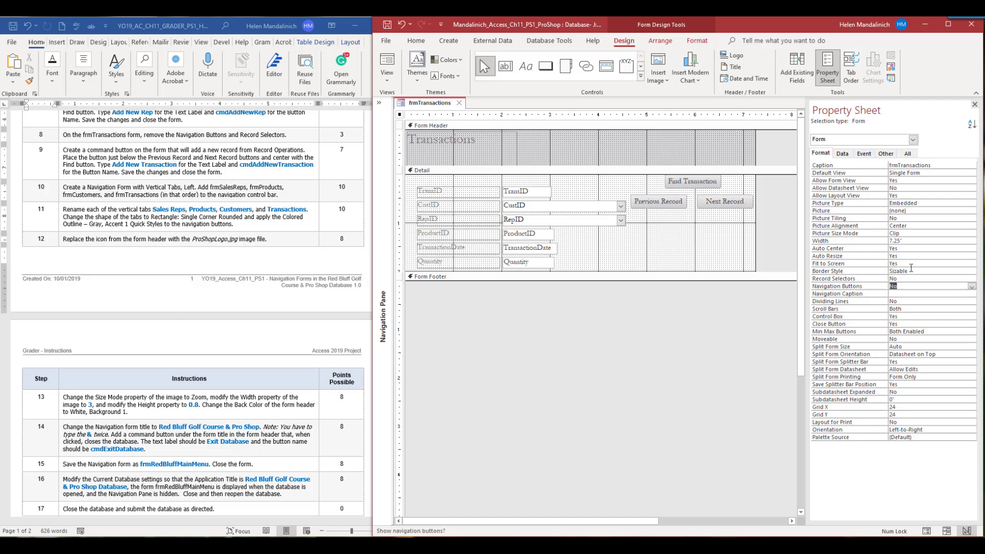
# - Switch to the Word instructions and highlight step number 8 in yellow
pyautogui.moveTo(29, 132); pyautogui.dragTo(64, 134)
pyautogui.click(42, 136)
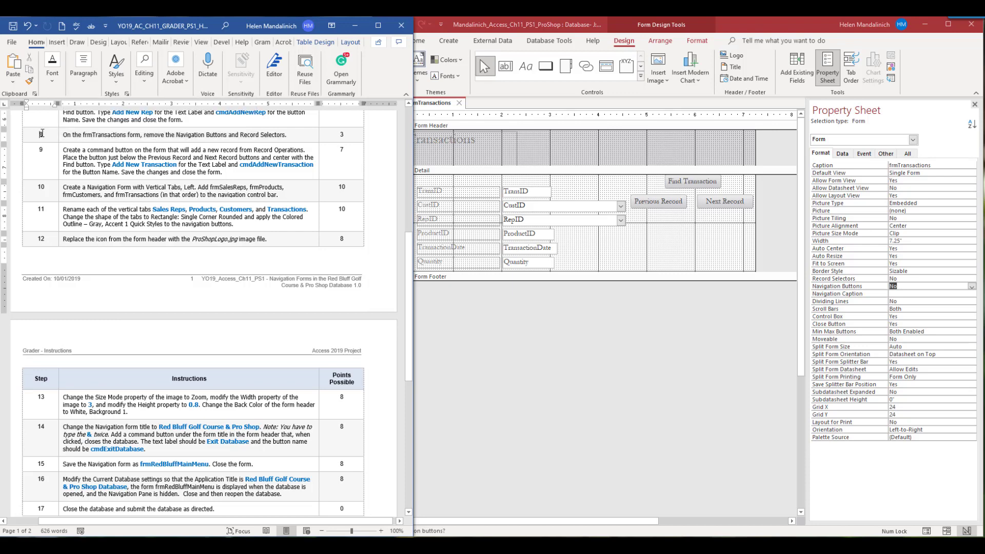
pyautogui.doubleClick(42, 133)
pyautogui.click(86, 124)
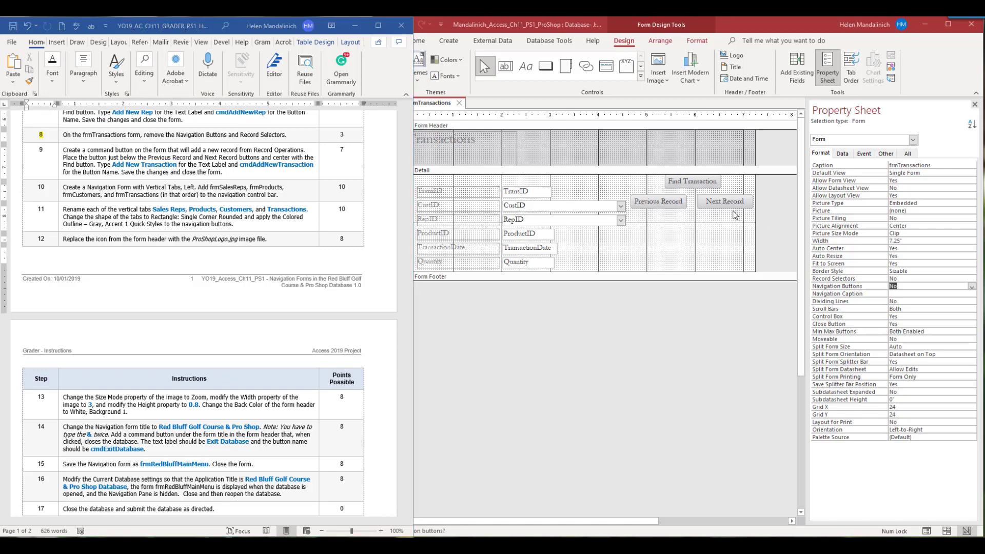
# - In Access, add a command button below frmTransactions' record navigation buttons with the Add New Record action from Record Operations
pyautogui.click(545, 66)
pyautogui.click(546, 66)
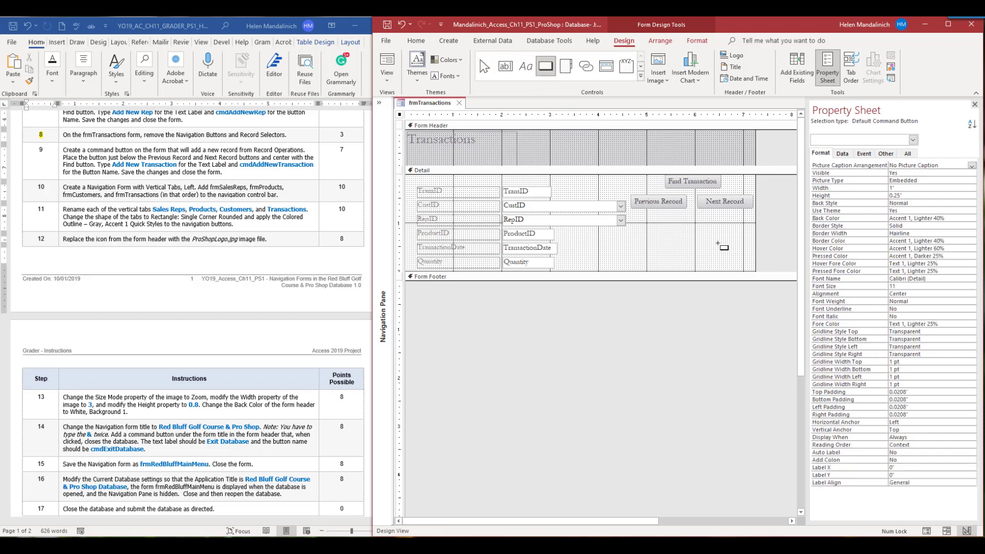
pyautogui.click(663, 219)
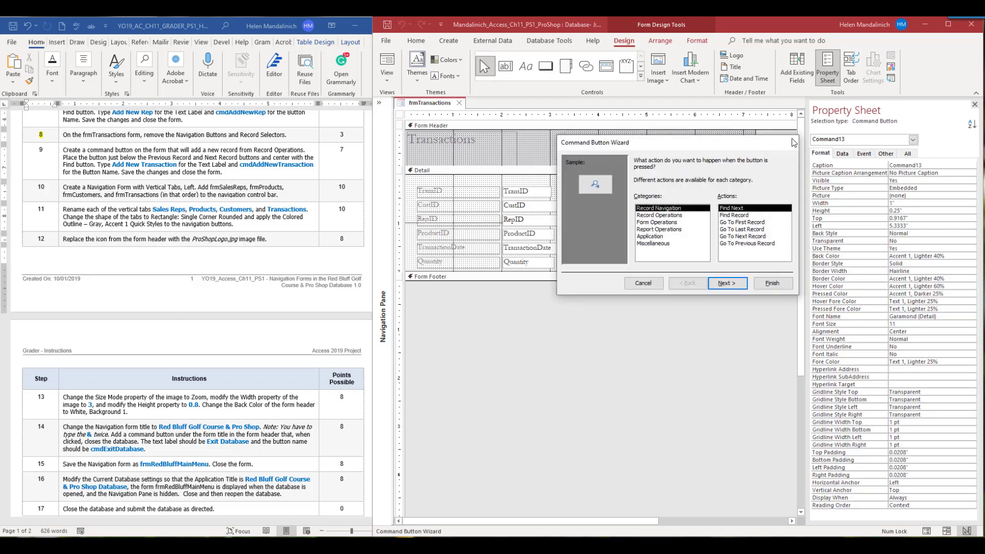
pyautogui.click(662, 215)
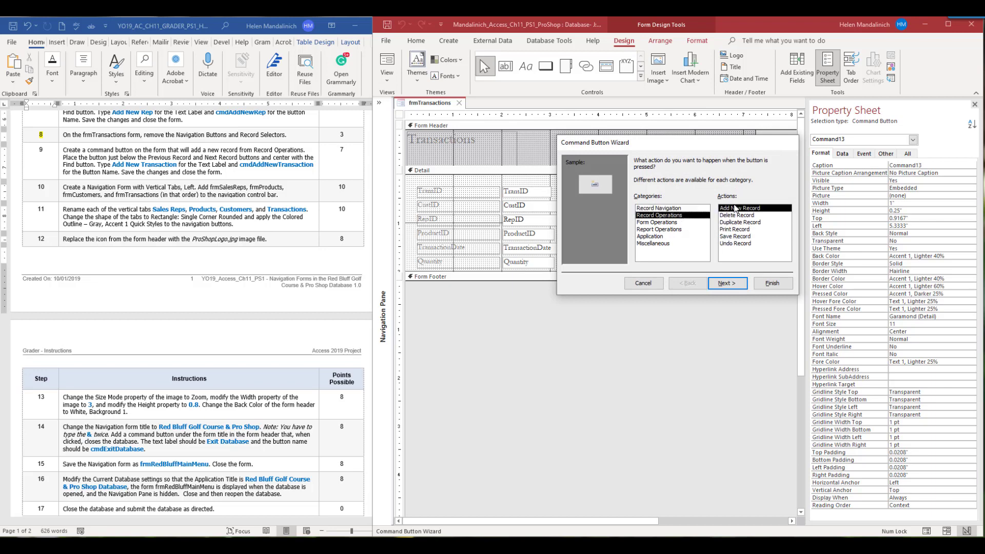
pyautogui.click(725, 284)
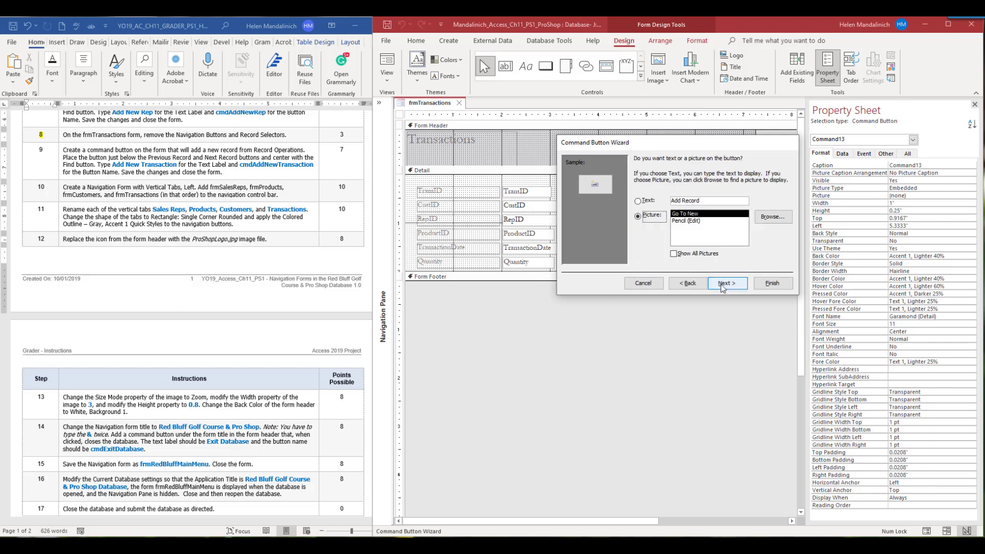
# - Label the button with the text Add New Transaction, name it cmdAddNewTransaction, and finish the Command Button Wizard
pyautogui.click(638, 201)
pyautogui.click(683, 201)
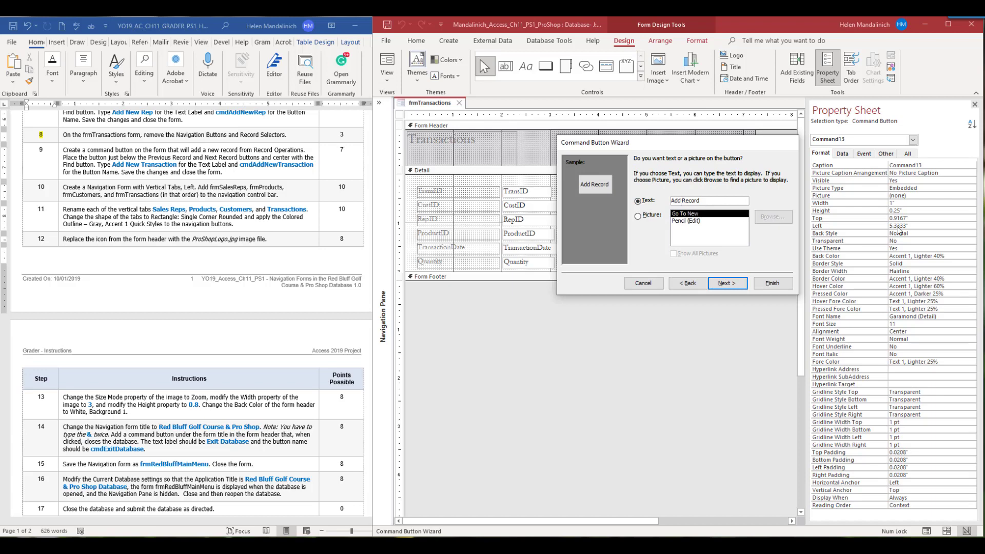
pyautogui.press('Delete')
pyautogui.press('Delete')
pyautogui.press('Delete')
pyautogui.press('Delete')
pyautogui.press('Delete')
pyautogui.press('Delete')
pyautogui.write('New Transaction')
pyautogui.click(728, 283)
pyautogui.write('cmdAddN')
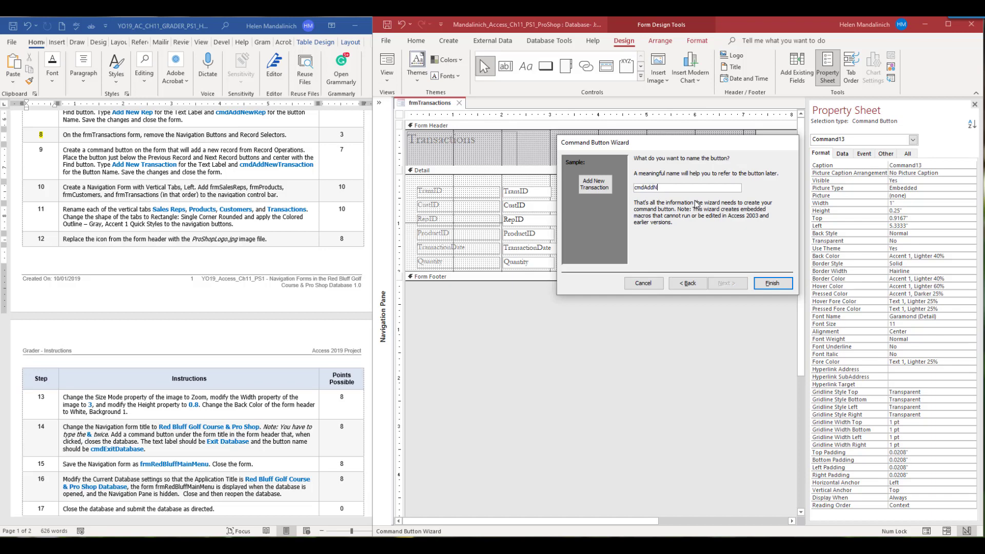
pyautogui.write('ewTransaction')
pyautogui.press('Return')
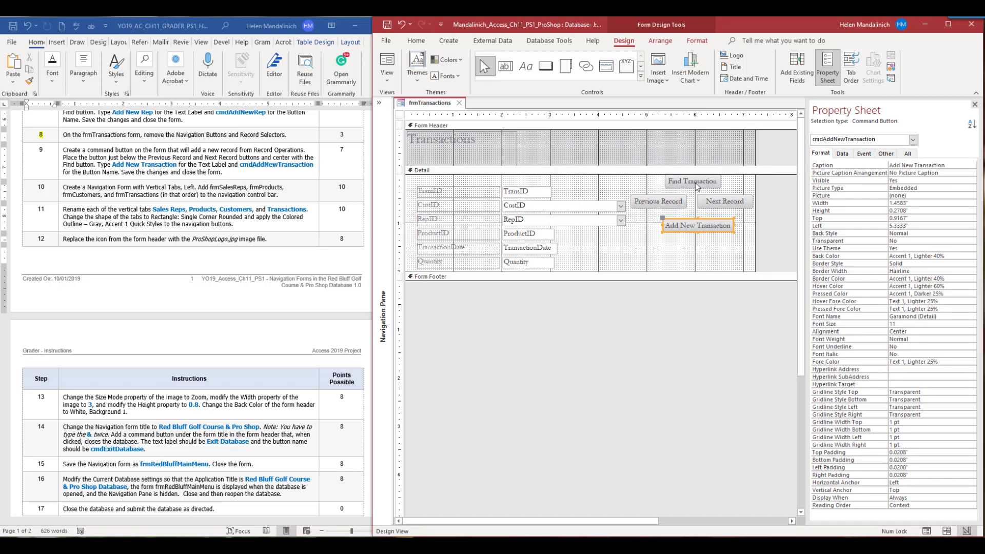
# - Size the Add New Transaction and Find Transaction buttons to the widest and align their left edges
pyautogui.keyDown('shift'); pyautogui.click(697, 187); pyautogui.keyUp('shift')
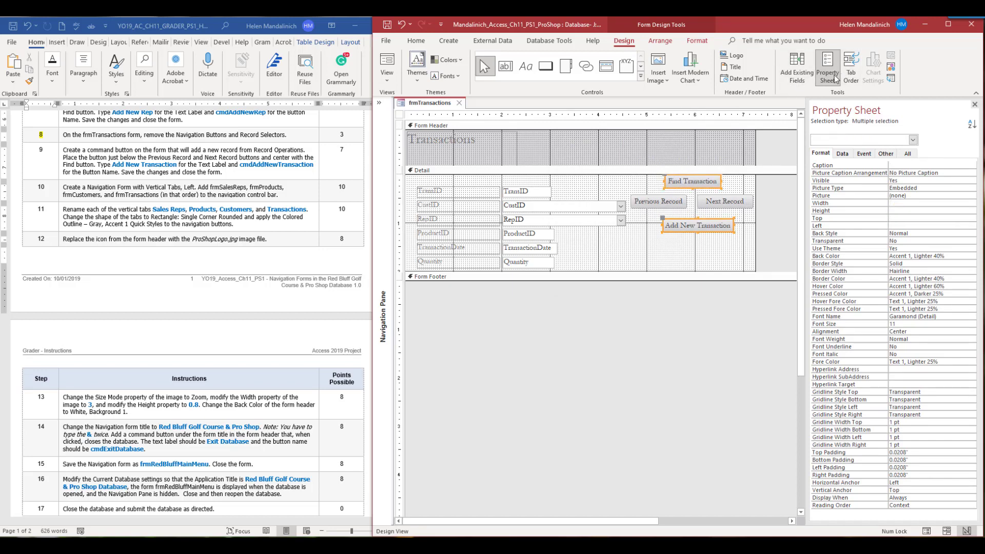
pyautogui.click(660, 41)
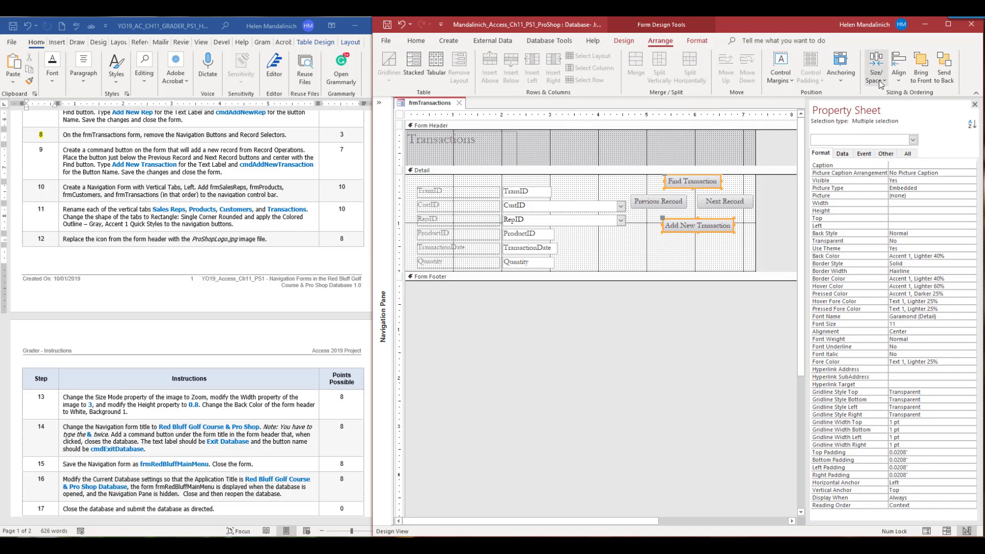
pyautogui.click(876, 69)
pyautogui.click(897, 164)
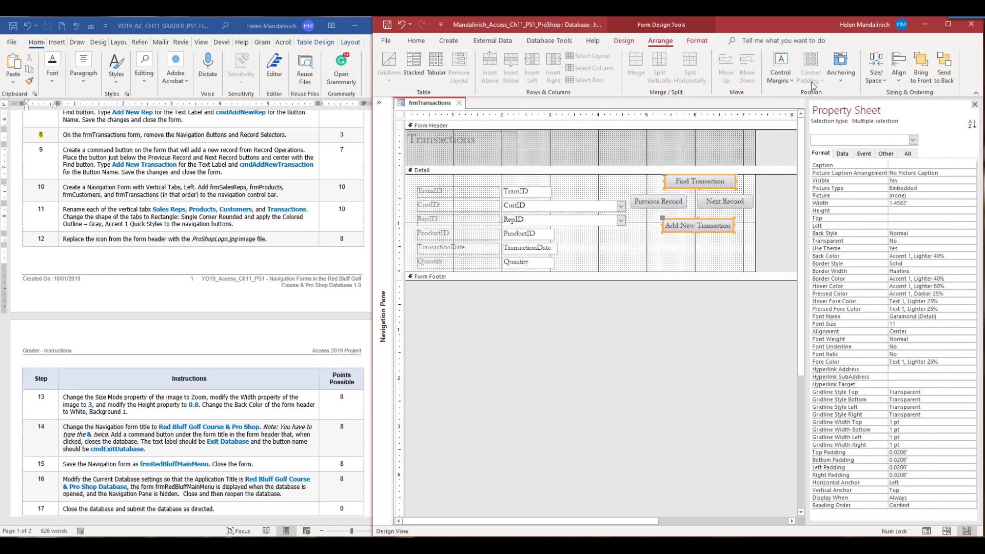
pyautogui.click(898, 70)
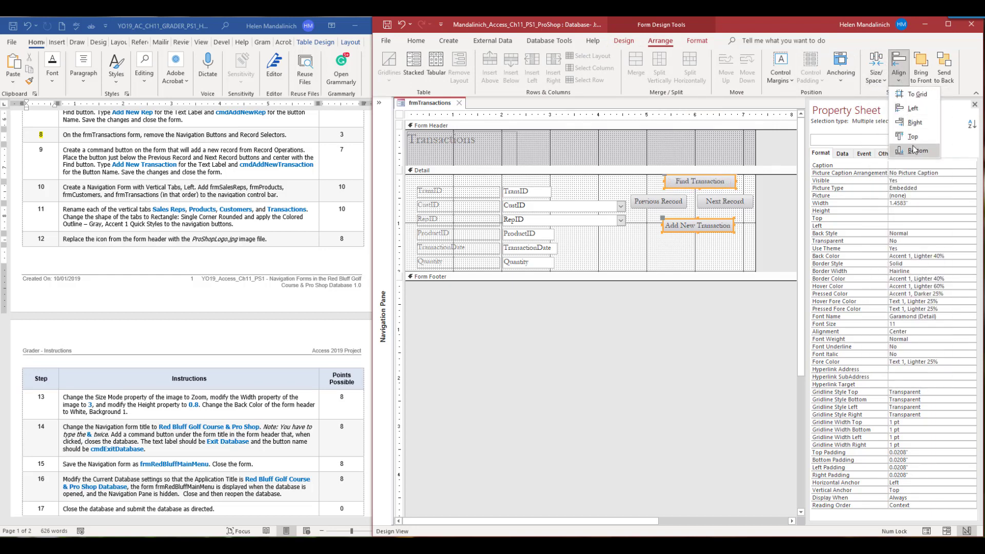
pyautogui.click(913, 109)
pyautogui.click(692, 260)
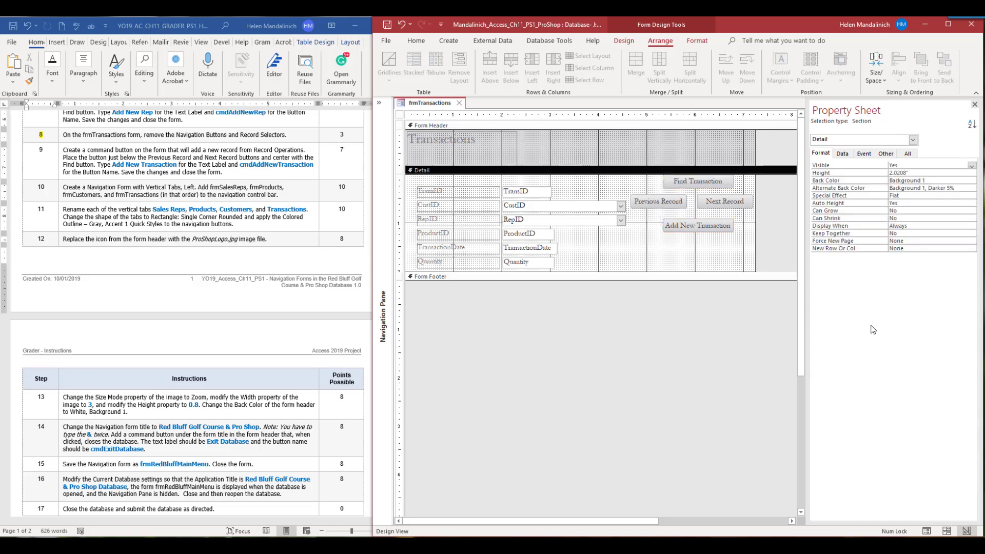
# - Centre the Find Transaction and Add New Transaction buttons over the Previous Record and Next Record pair, saving and closing frmTransactions
pyautogui.click(703, 184)
pyautogui.keyDown('shift'); pyautogui.click(694, 226); pyautogui.keyUp('shift')
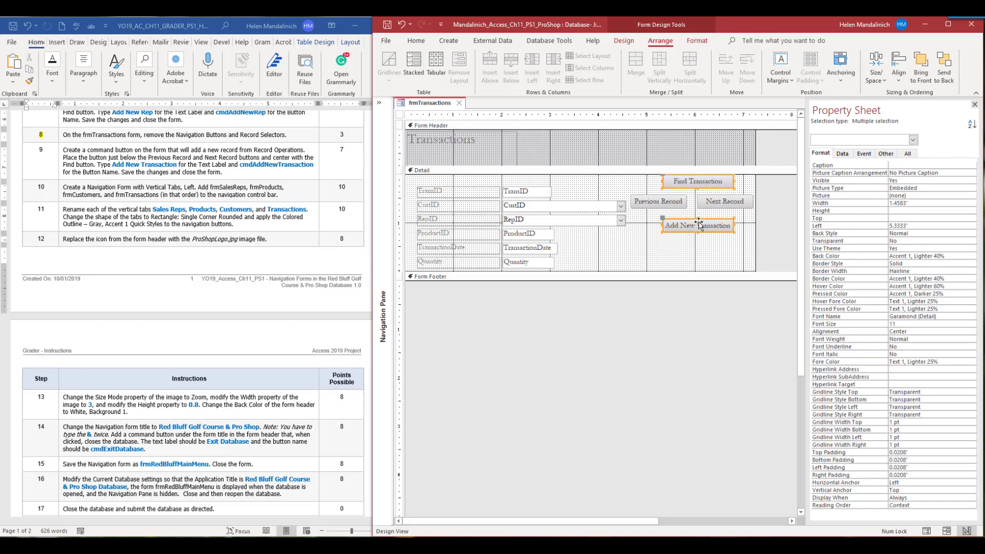
pyautogui.moveTo(699, 224); pyautogui.dragTo(688, 224)
pyautogui.press('Right')
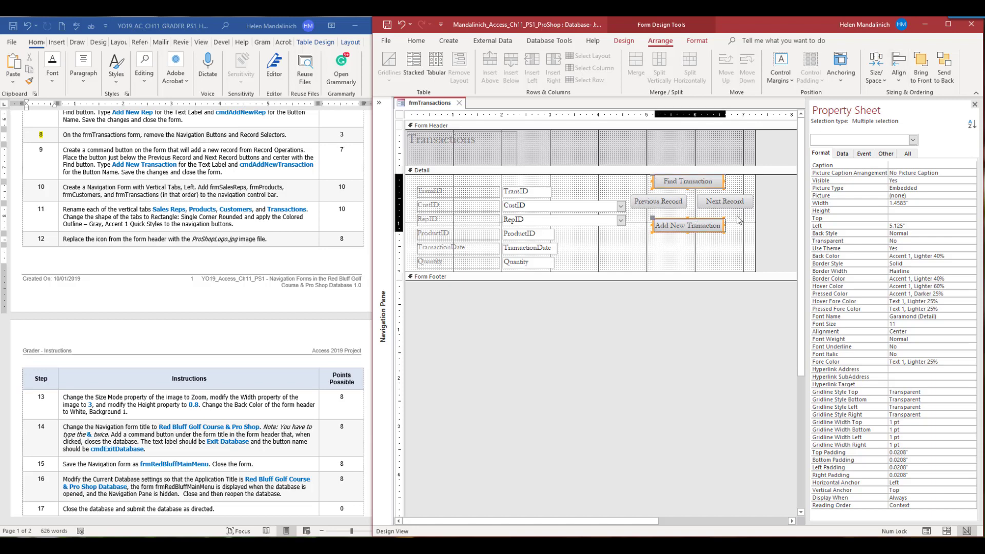
pyautogui.click(614, 245)
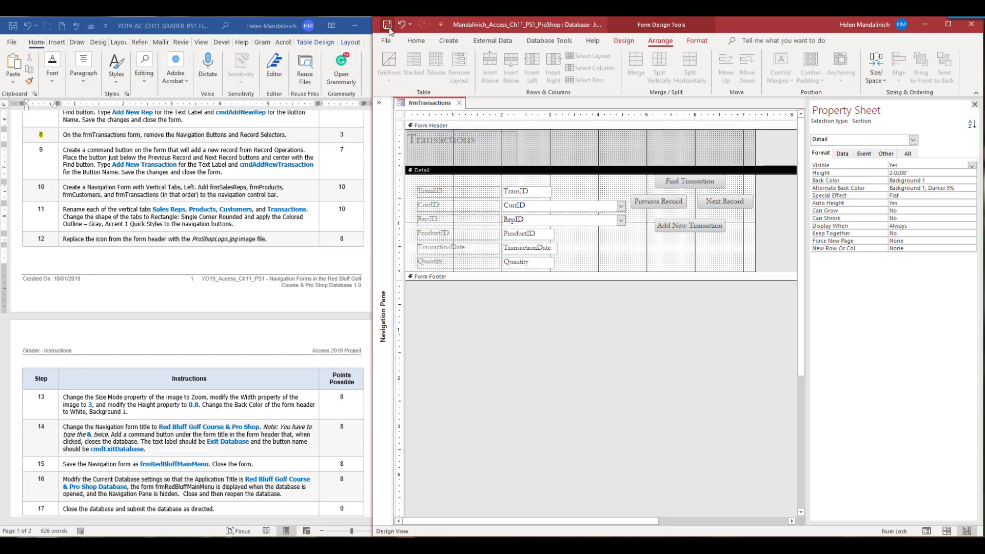
pyautogui.click(459, 103)
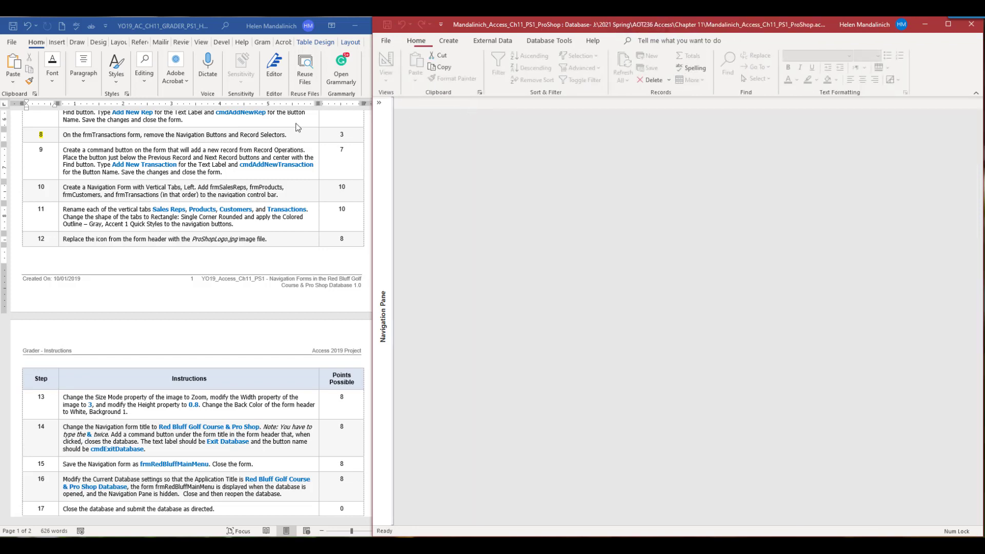
# - Switch to the Word instructions and highlight step number 9 and the phrase Vertical Tabs, Left in yellow
pyautogui.click(43, 135)
pyautogui.doubleClick(40, 150)
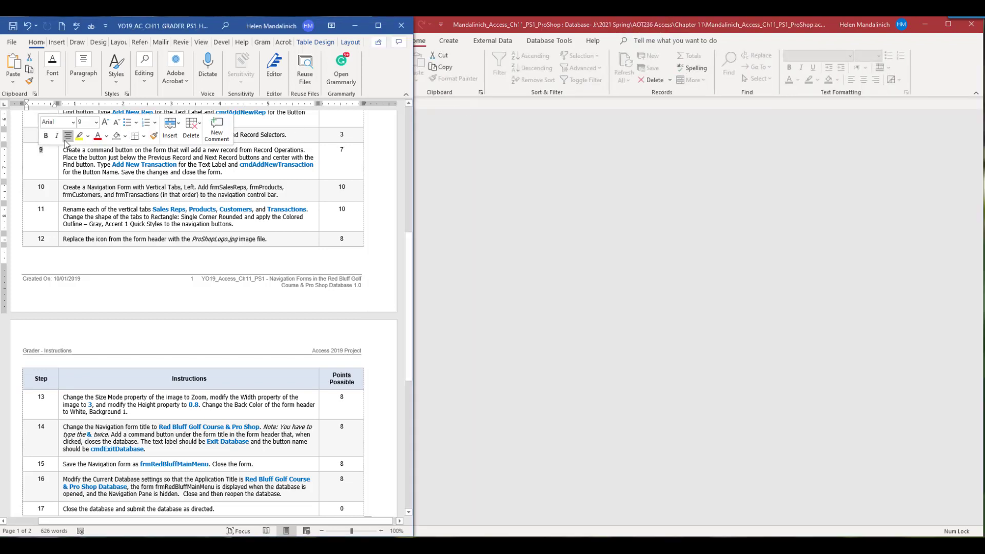
pyautogui.click(80, 135)
pyautogui.scroll(-1, 118, 174)
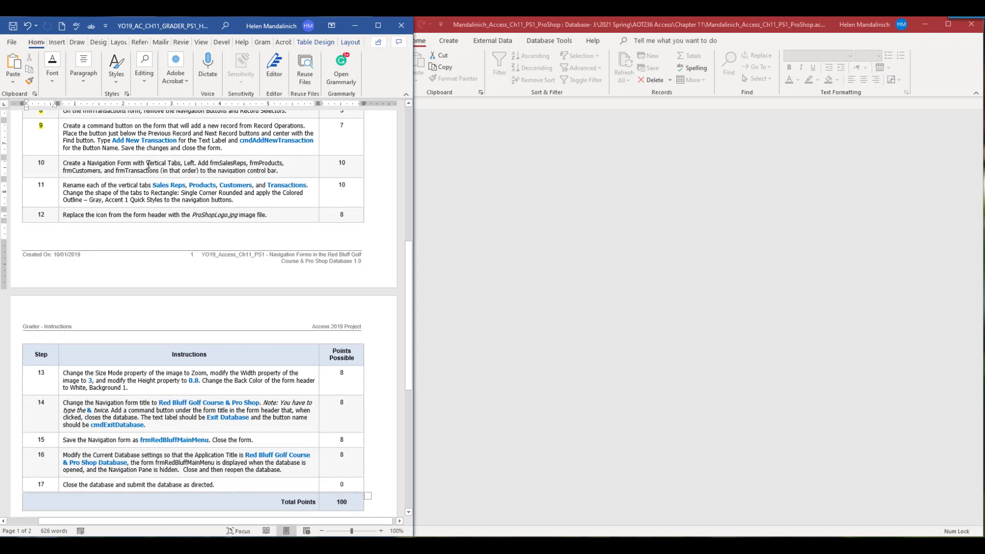
pyautogui.moveTo(148, 164); pyautogui.dragTo(184, 164)
pyautogui.click(236, 147)
# - Switch to Access and create a navigation form with the Vertical Tabs, Left layout
pyautogui.click(445, 162)
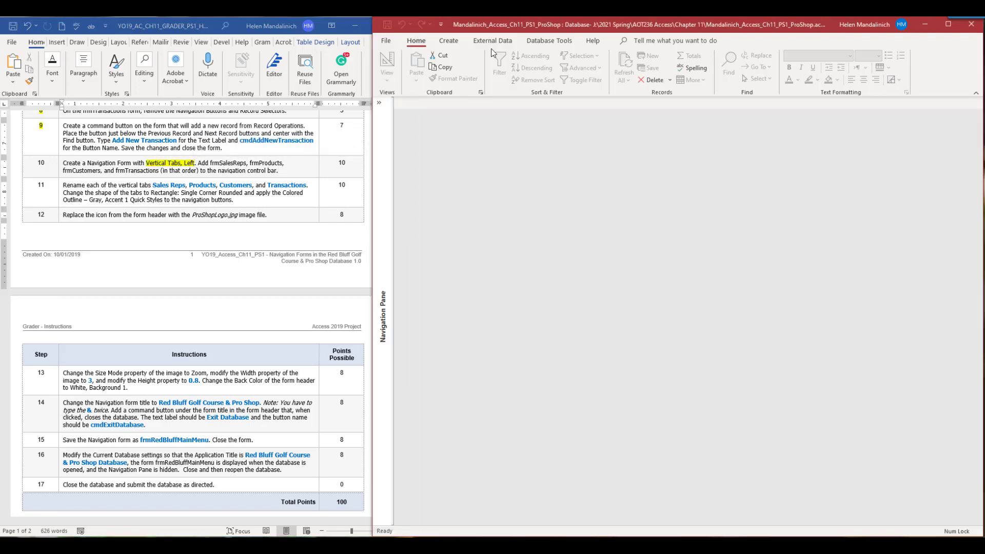
pyautogui.click(449, 41)
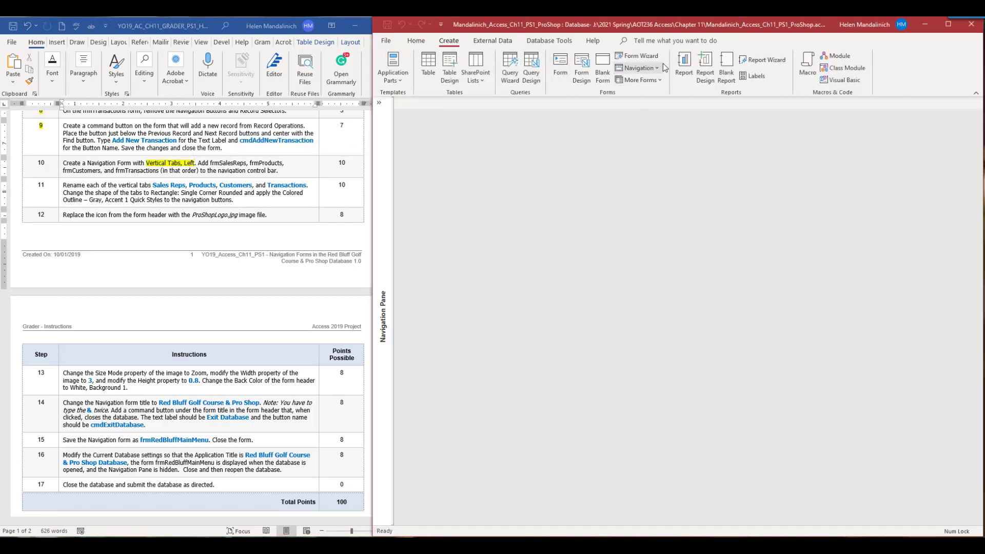
pyautogui.click(659, 68)
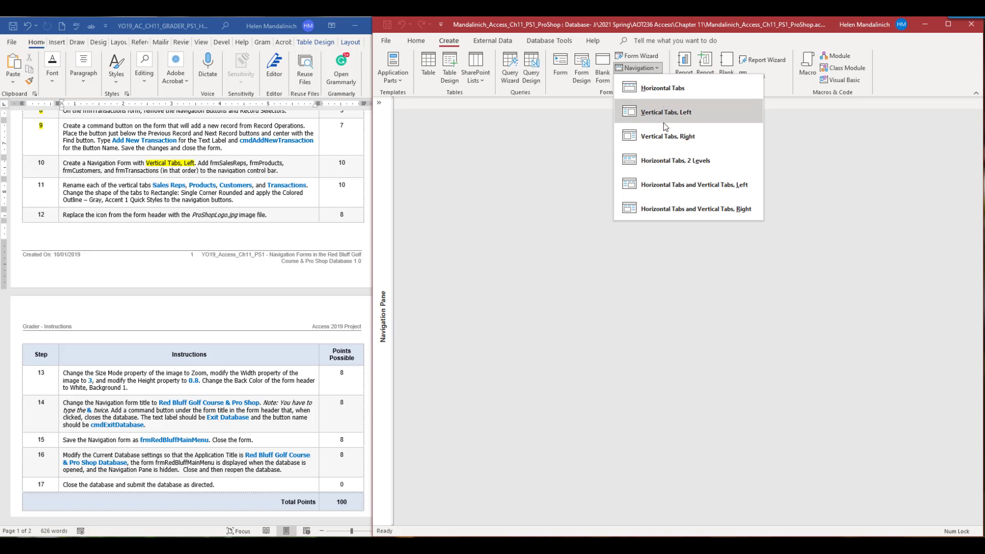
pyautogui.click(667, 113)
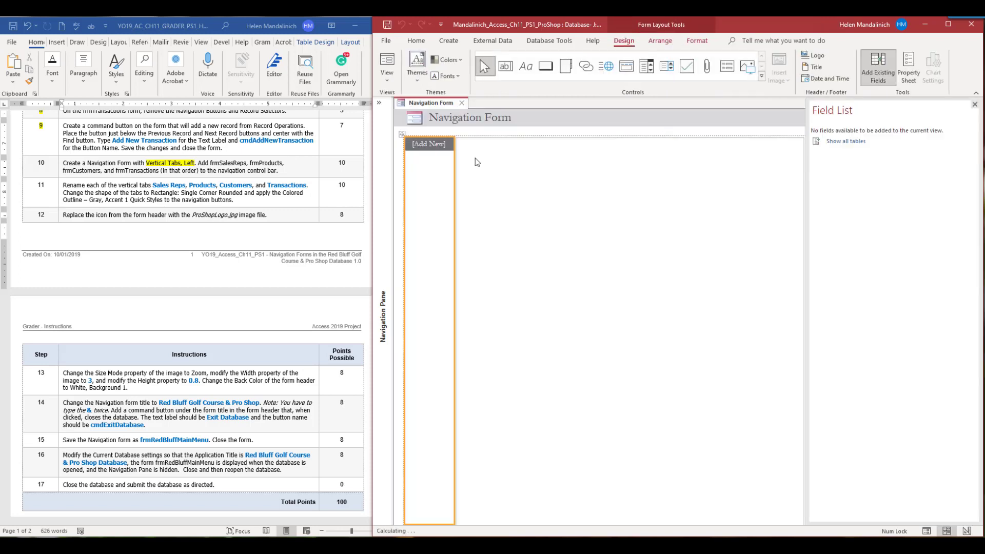
# - Add frmSalesReps, frmProducts, frmCustomers and frmTransactions, in that order, as tabs on the navigation form
pyautogui.click(380, 102)
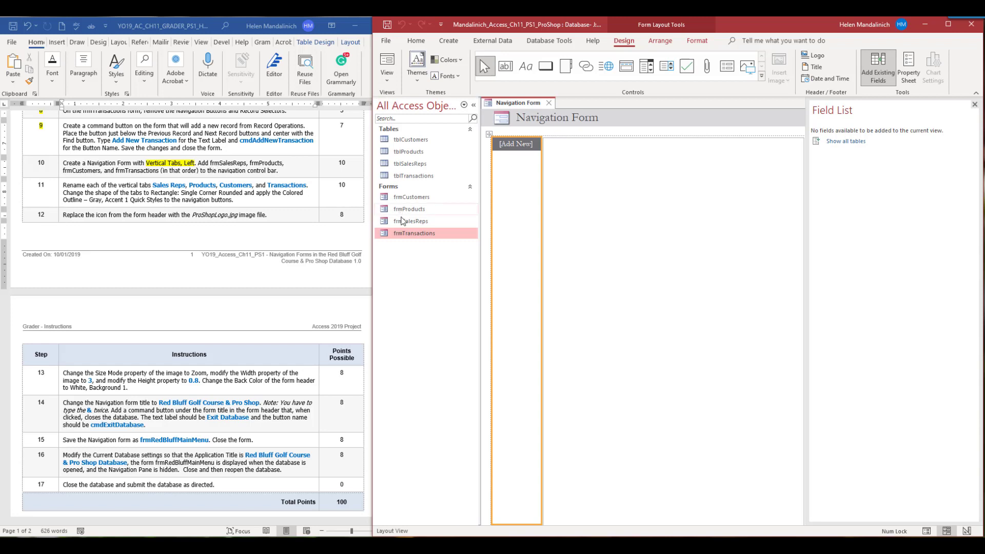
pyautogui.moveTo(406, 221); pyautogui.dragTo(500, 154)
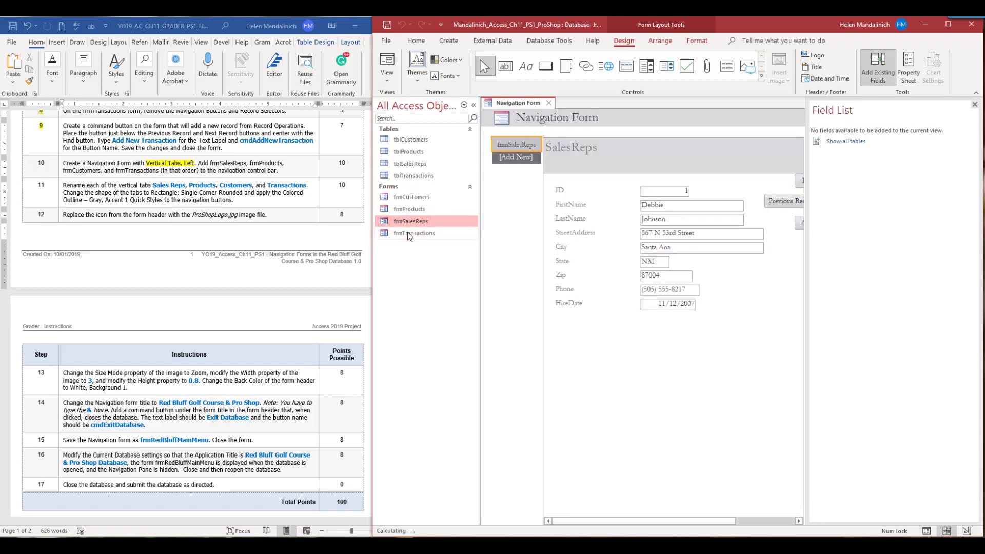
pyautogui.moveTo(409, 209); pyautogui.dragTo(515, 157)
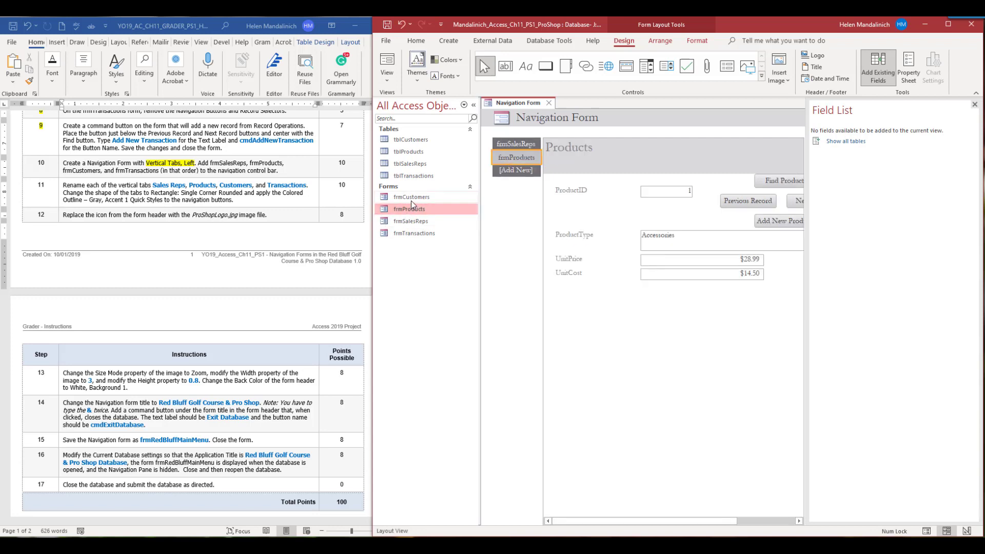
pyautogui.moveTo(411, 199); pyautogui.dragTo(517, 171)
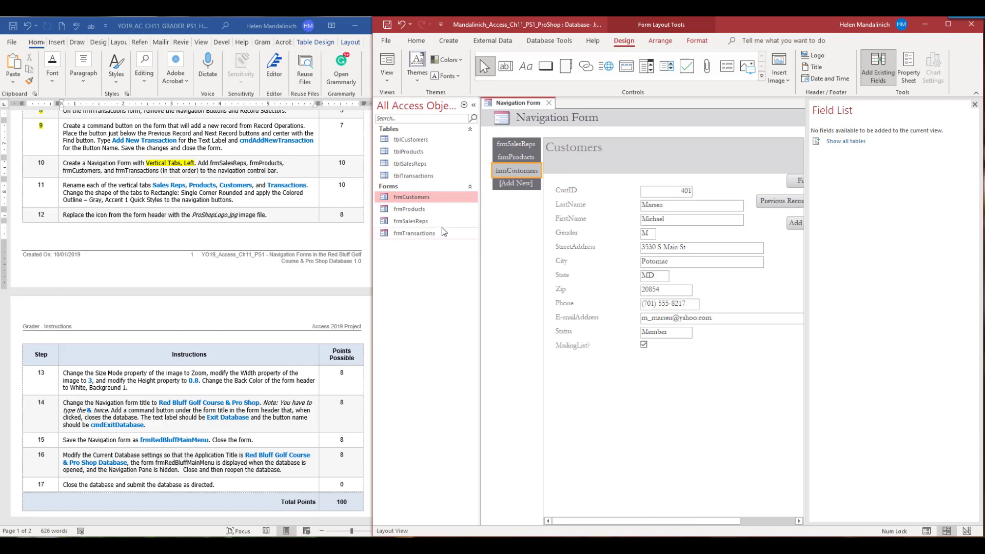
pyautogui.moveTo(417, 235); pyautogui.dragTo(511, 183)
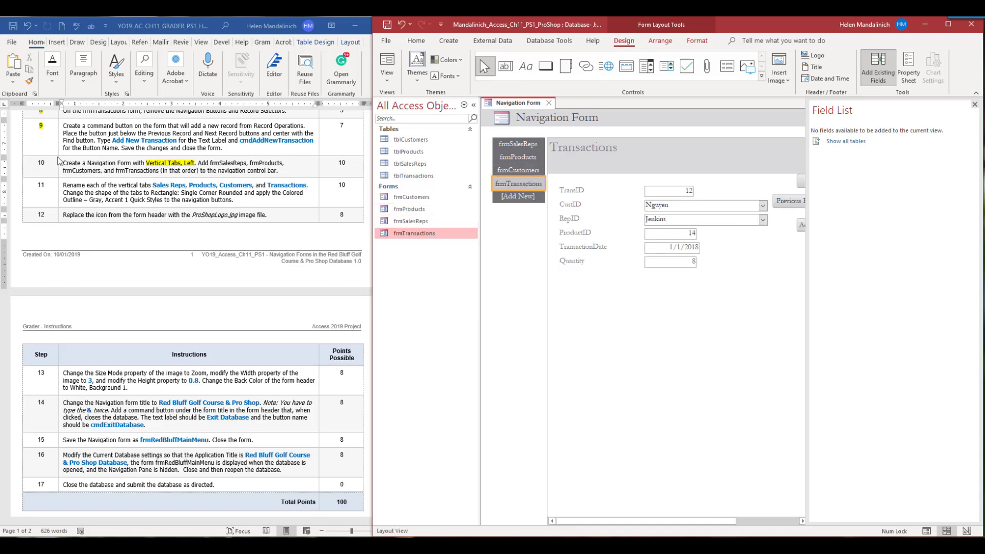
# - Switch to the Word instructions and highlight step number 10 in yellow
pyautogui.click(37, 162)
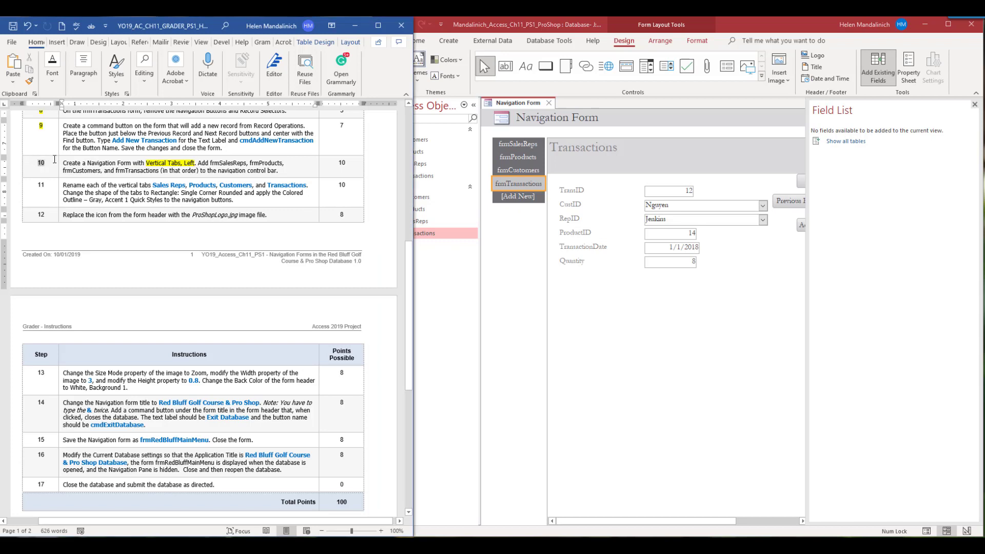
pyautogui.click(94, 146)
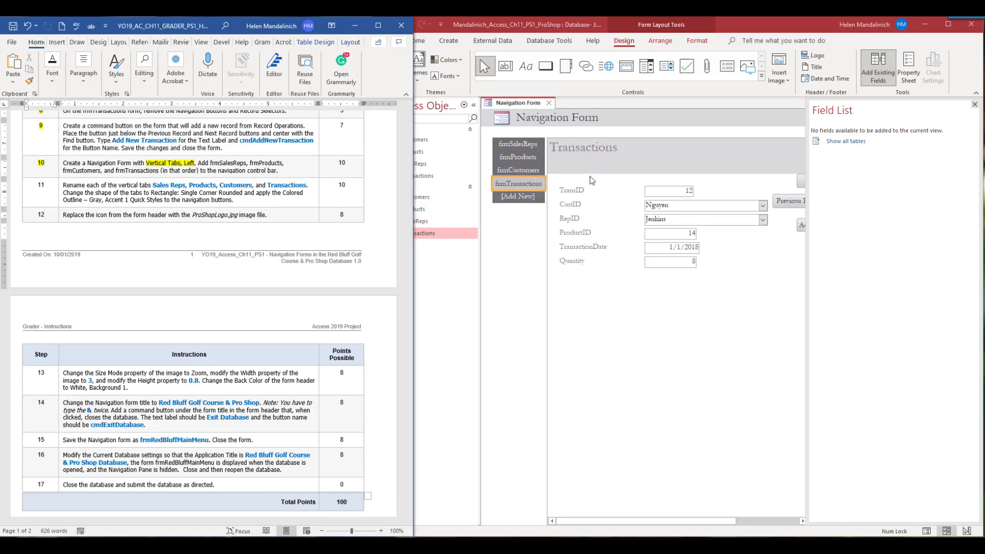
# - Return to Access, close the Field List and collapse the Navigation Pane
pyautogui.click(974, 108)
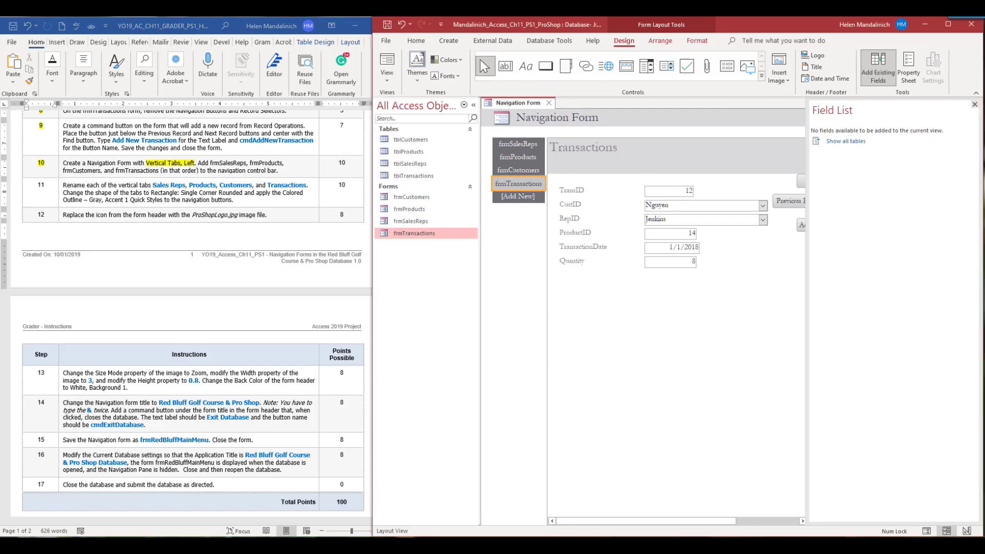
pyautogui.click(975, 105)
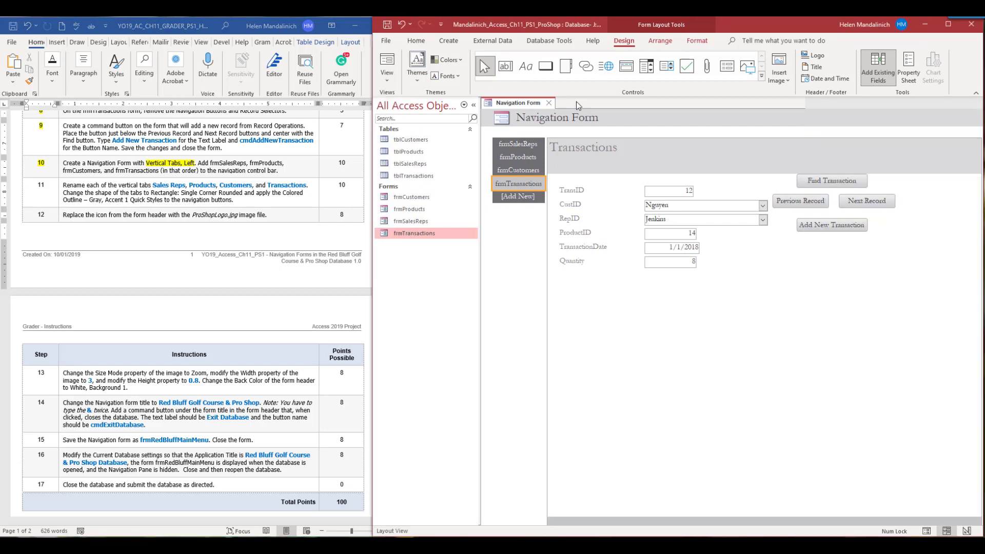
pyautogui.click(473, 105)
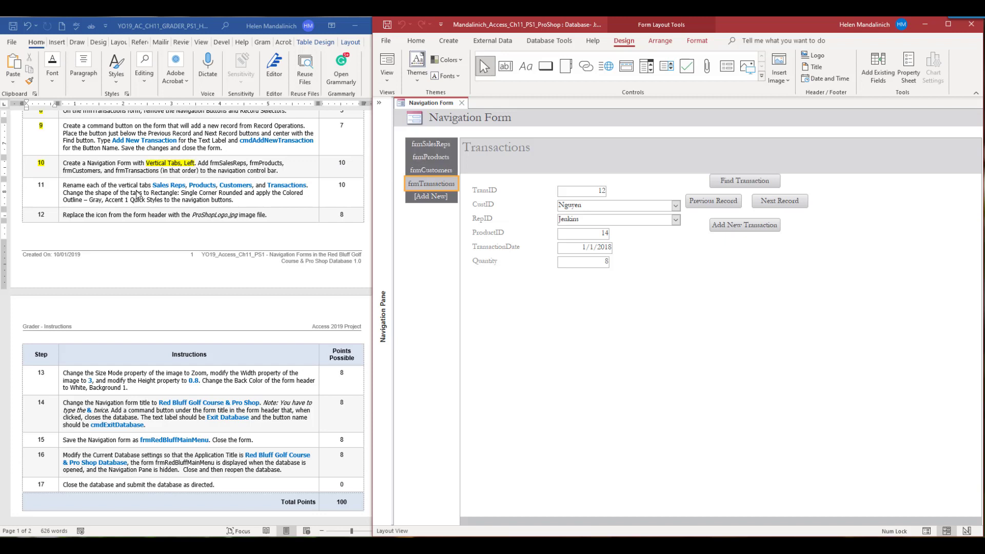
# - Rename the frmSalesReps tab as Sales Rep and the frmProducts tab as Products
pyautogui.click(422, 146)
pyautogui.click(422, 146)
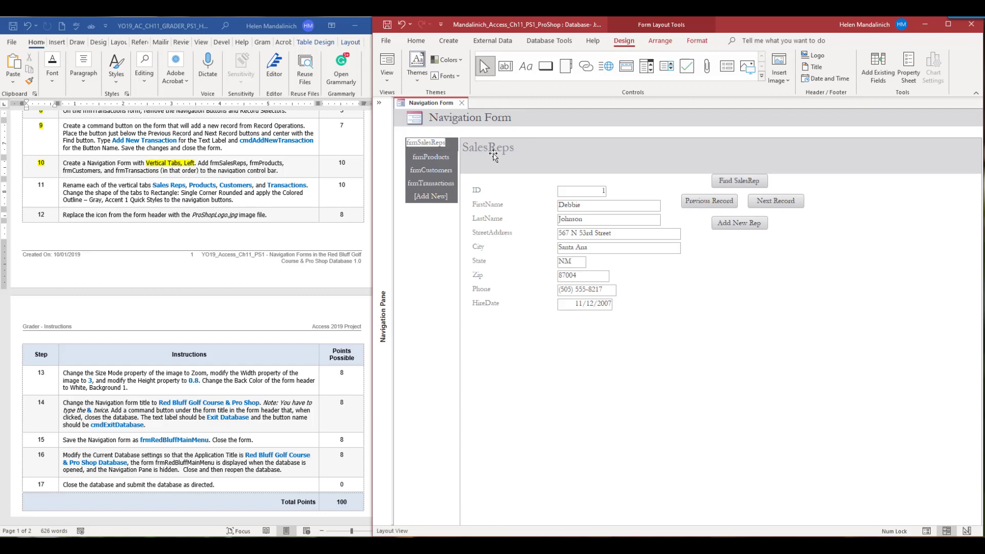
pyautogui.write('S')
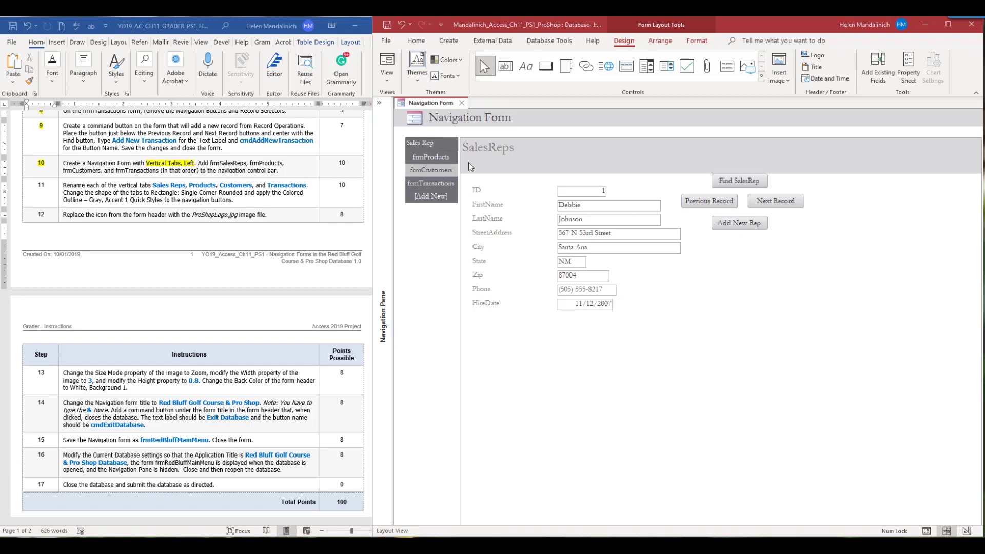
pyautogui.click(445, 157)
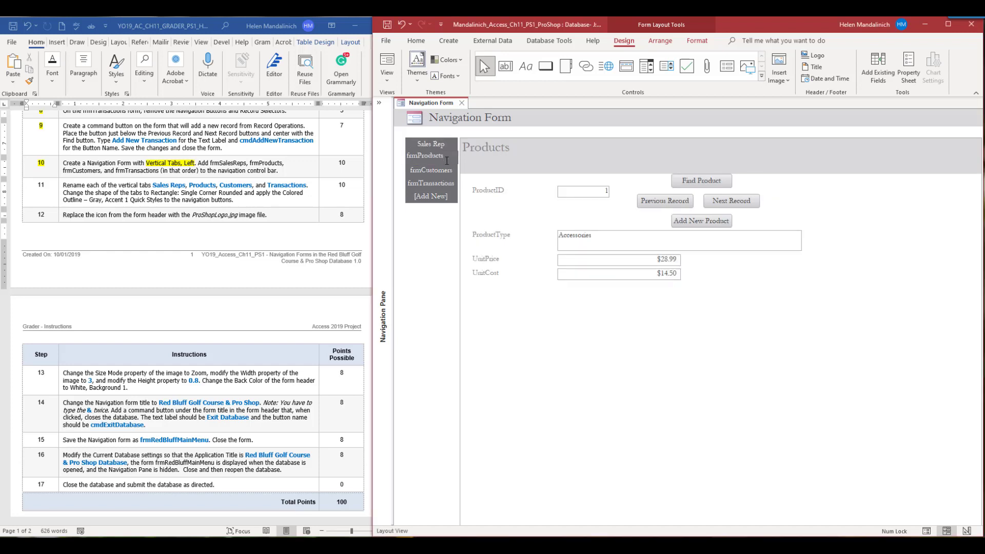
pyautogui.click(435, 158)
pyautogui.write('P')
pyautogui.press('Return')
# - Rename the frmCustomers tab as Customers and the frmTransactions tab as Transactions
pyautogui.click(430, 170)
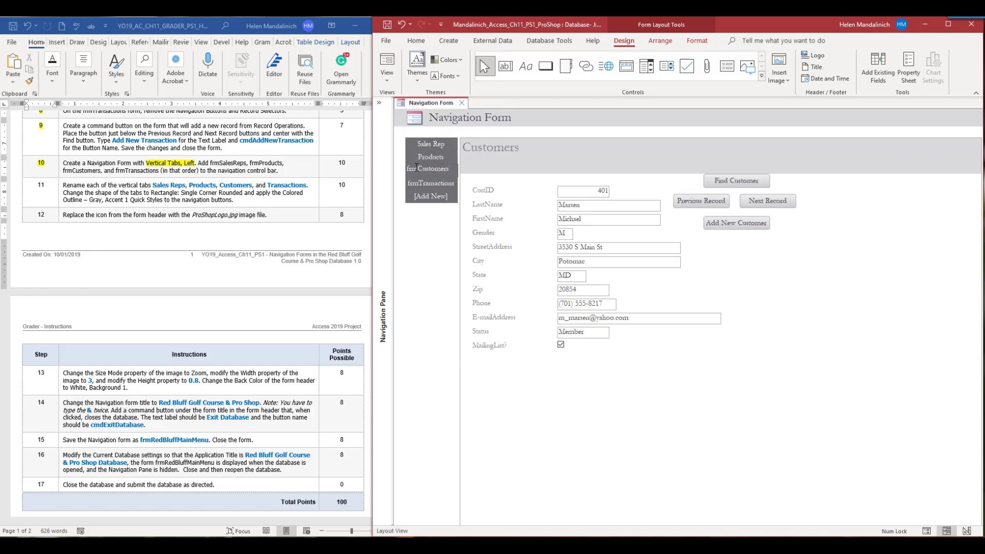
pyautogui.moveTo(416, 168); pyautogui.dragTo(399, 169)
pyautogui.press('Delete')
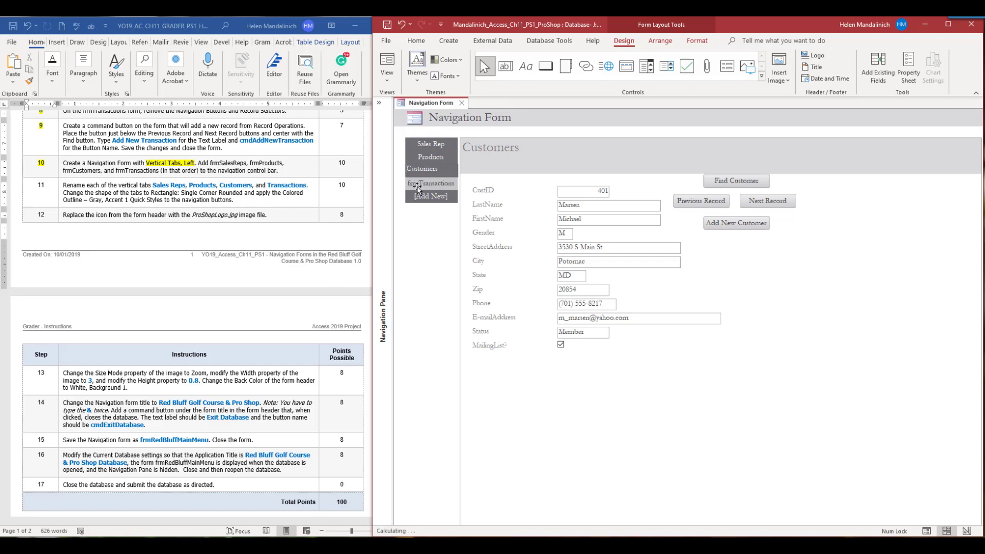
pyautogui.click(419, 182)
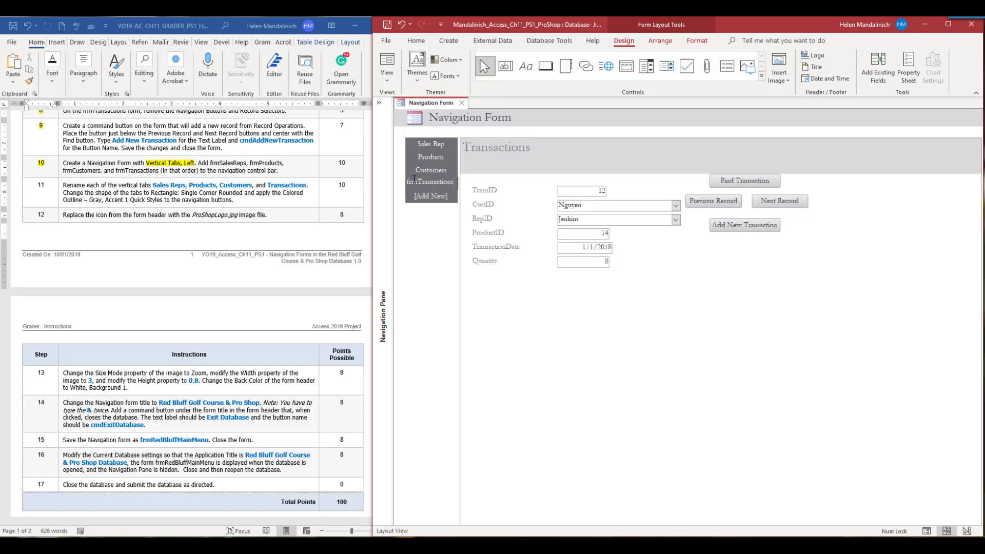
pyautogui.moveTo(420, 183); pyautogui.dragTo(392, 185)
pyautogui.press('Delete')
pyautogui.click(434, 274)
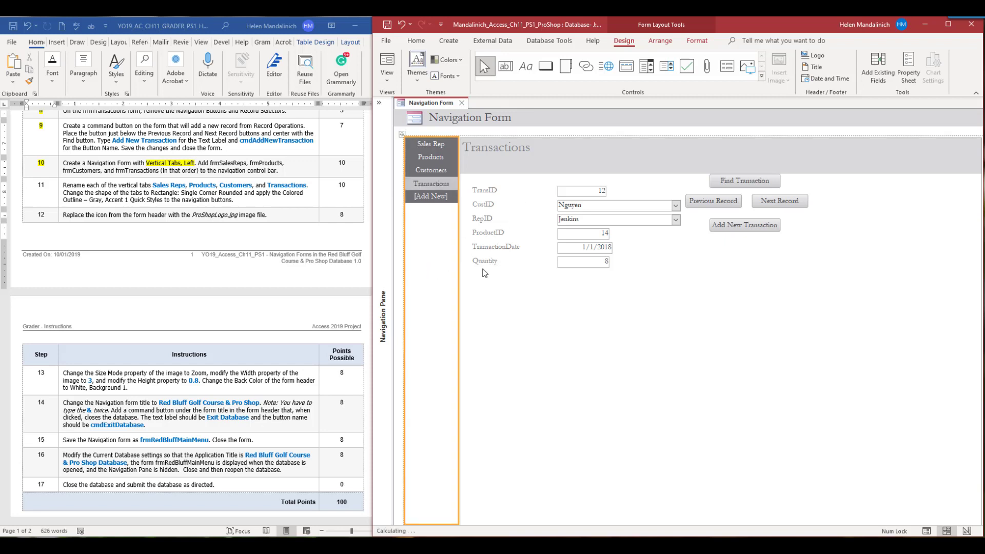
# - Change all four named tabs to the Rectangle: Single Corner Rounded shape and apply the Colored Outline – Gray, Accent 1 Quick Style
pyautogui.click(415, 144)
pyautogui.keyDown('shift'); pyautogui.click(423, 156); pyautogui.keyUp('shift')
pyautogui.keyDown('shift'); pyautogui.click(422, 170); pyautogui.keyUp('shift')
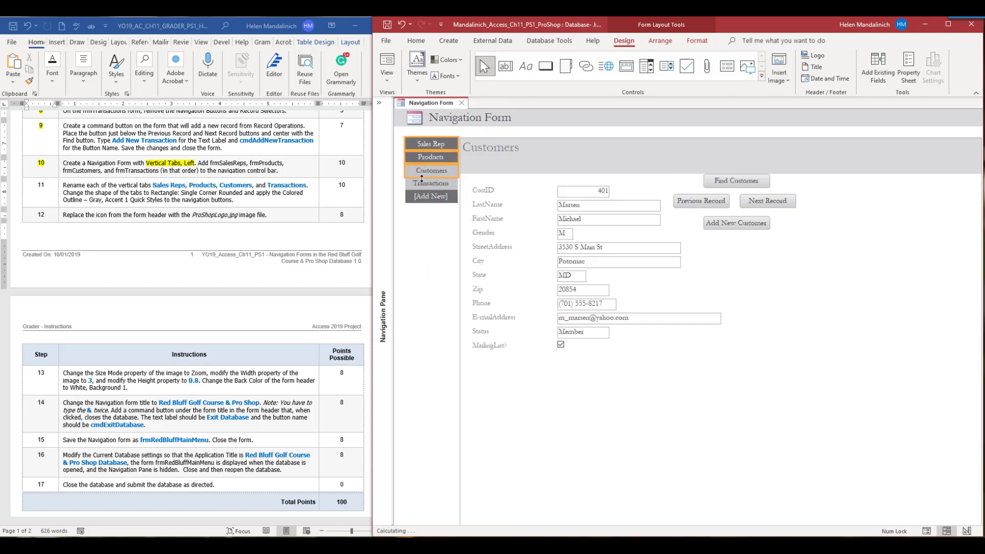
pyautogui.keyDown('shift'); pyautogui.click(418, 183); pyautogui.keyUp('shift')
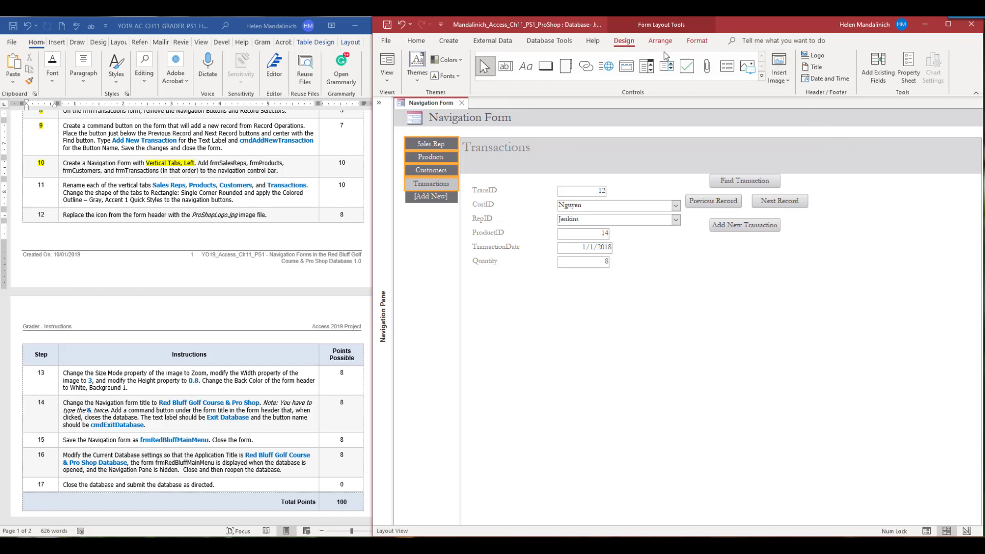
pyautogui.click(697, 42)
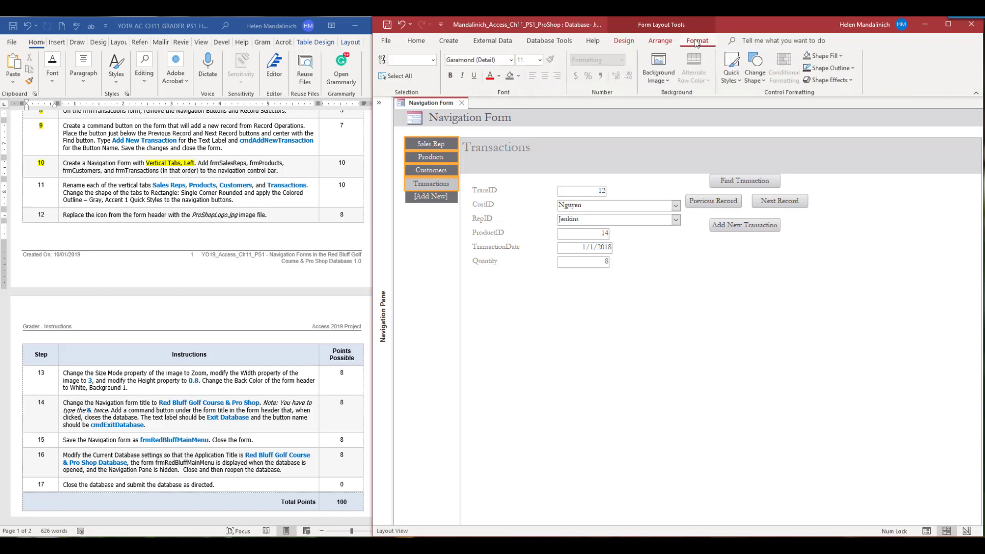
pyautogui.click(756, 78)
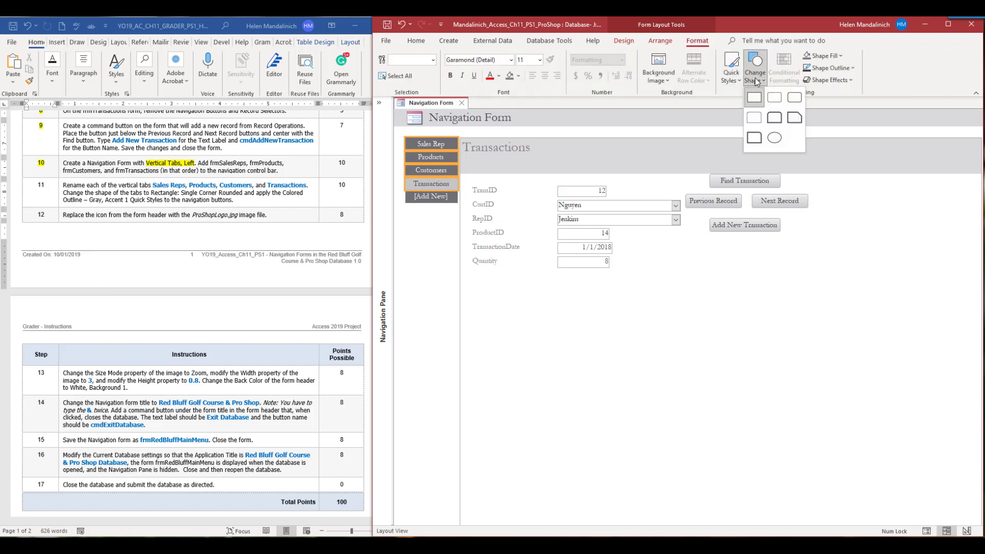
pyautogui.click(753, 139)
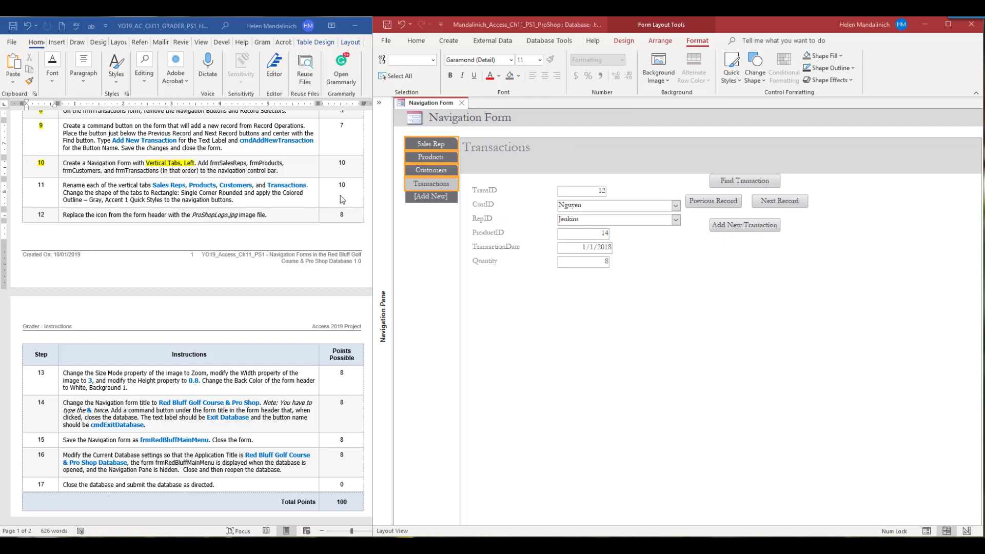
pyautogui.click(735, 80)
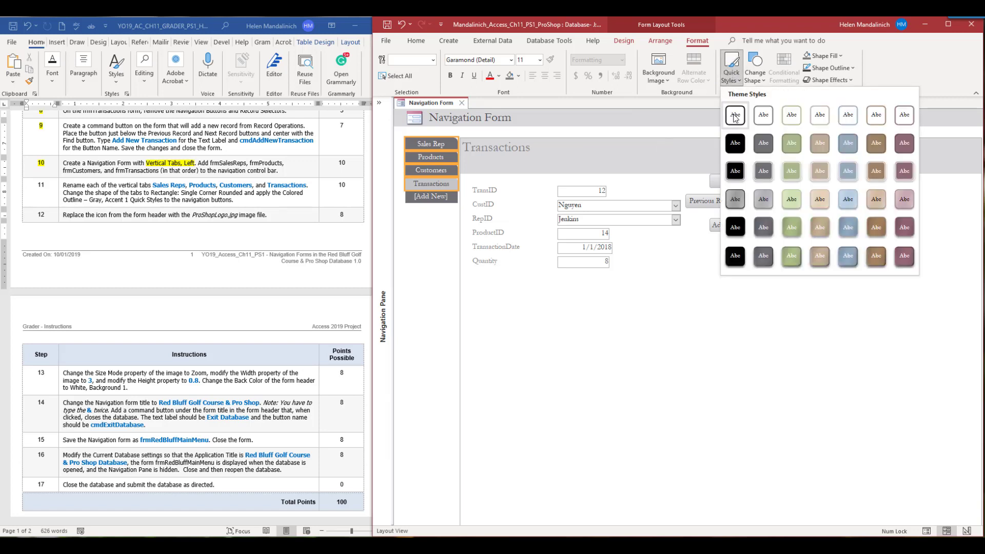
pyautogui.click(771, 118)
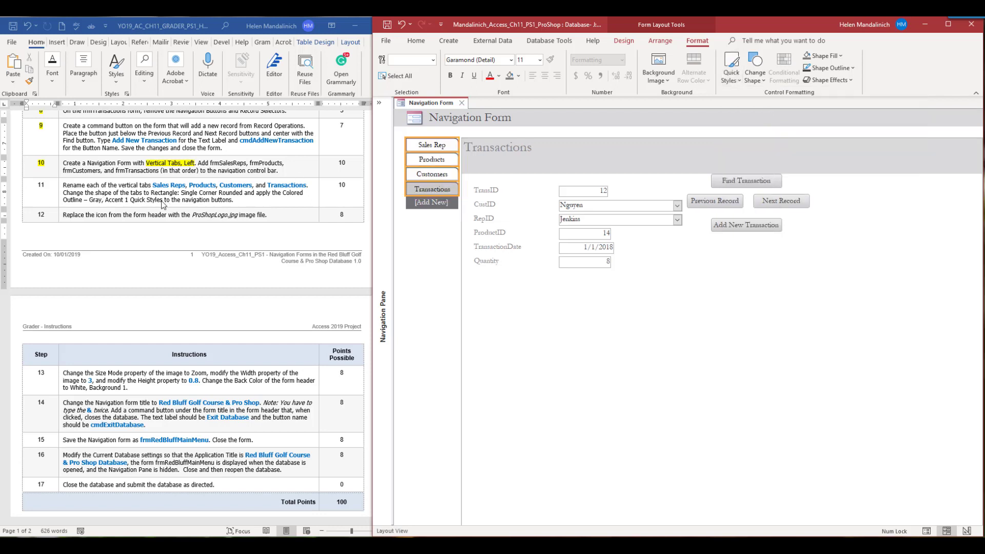
# - Switch to Word and highlight the step number 11 in yellow in the instructions table
pyautogui.click(35, 185)
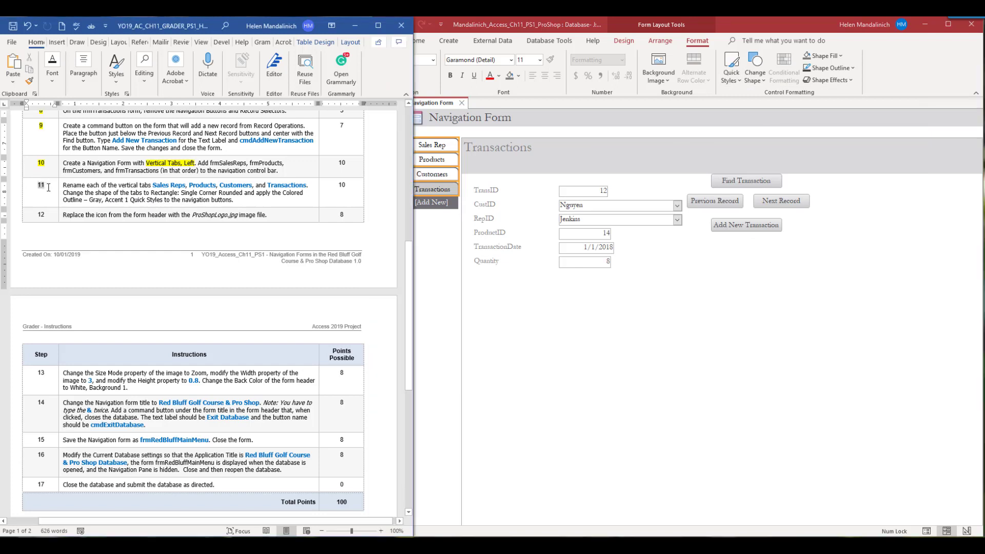
pyautogui.doubleClick(48, 187)
pyautogui.click(96, 171)
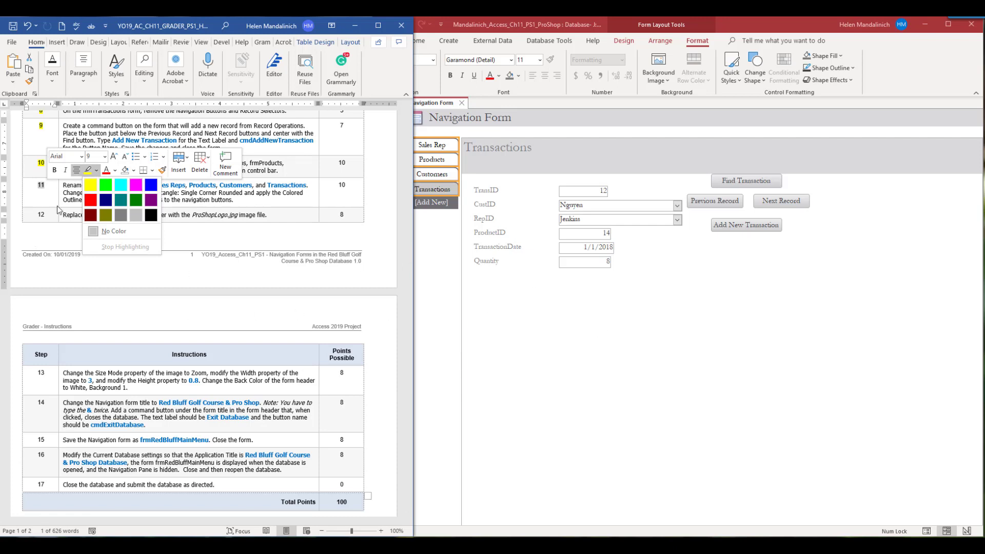
pyautogui.click(75, 185)
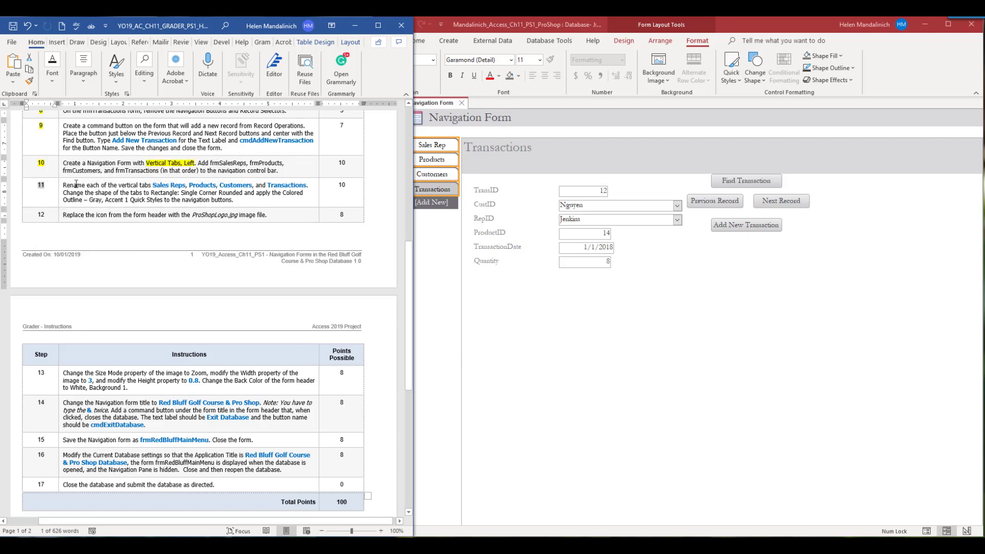
pyautogui.click(46, 213)
pyautogui.moveTo(34, 186); pyautogui.dragTo(46, 186)
pyautogui.click(96, 165)
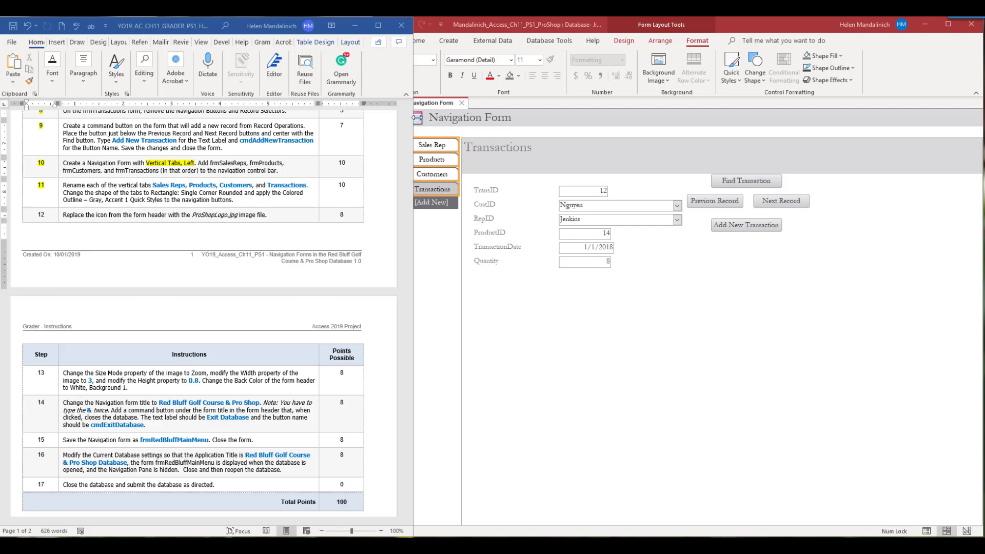
# - Return to Access and replace the icon in the Navigation Form header with ProShopLogo.jpg from the Downloads folder
pyautogui.moveTo(417, 117); pyautogui.dragTo(374, 117)
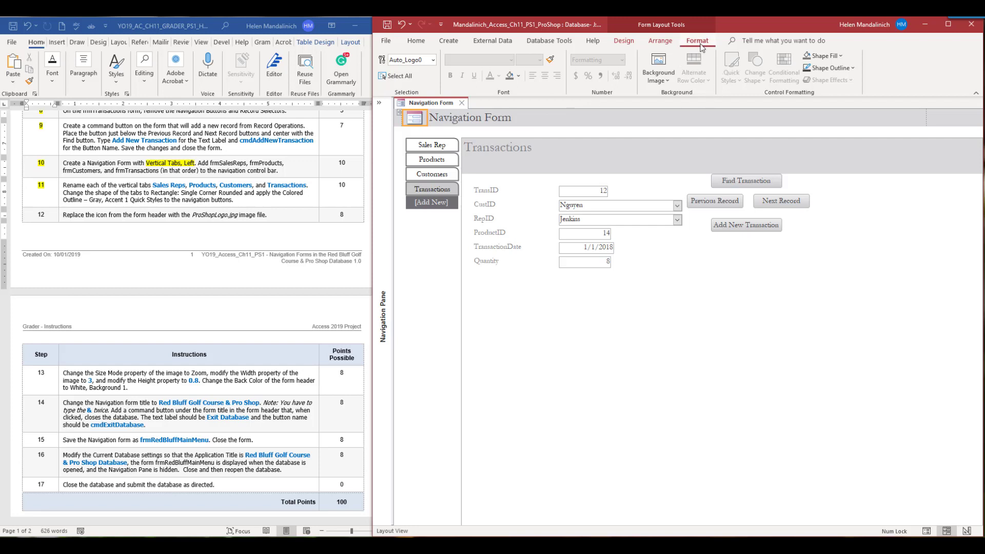
pyautogui.click(635, 43)
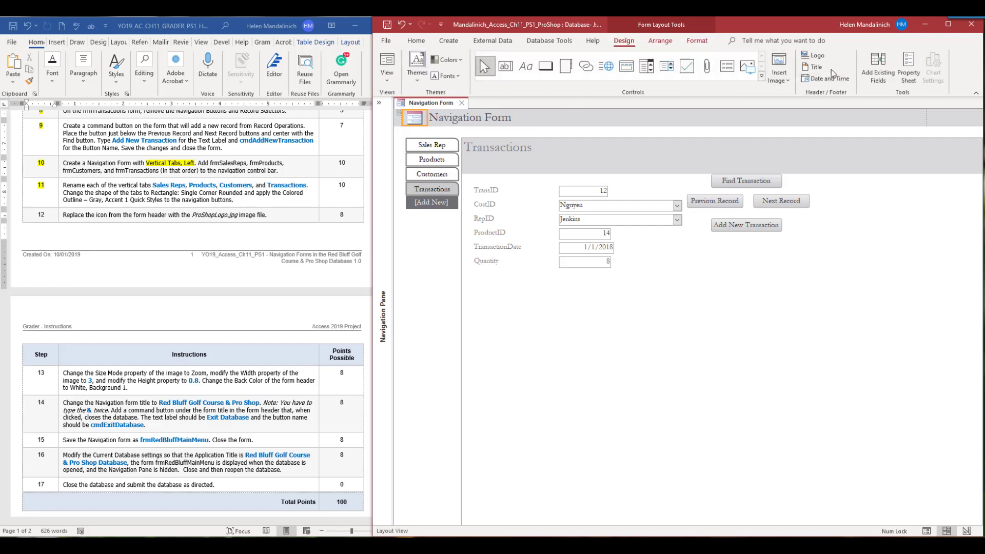
pyautogui.click(817, 56)
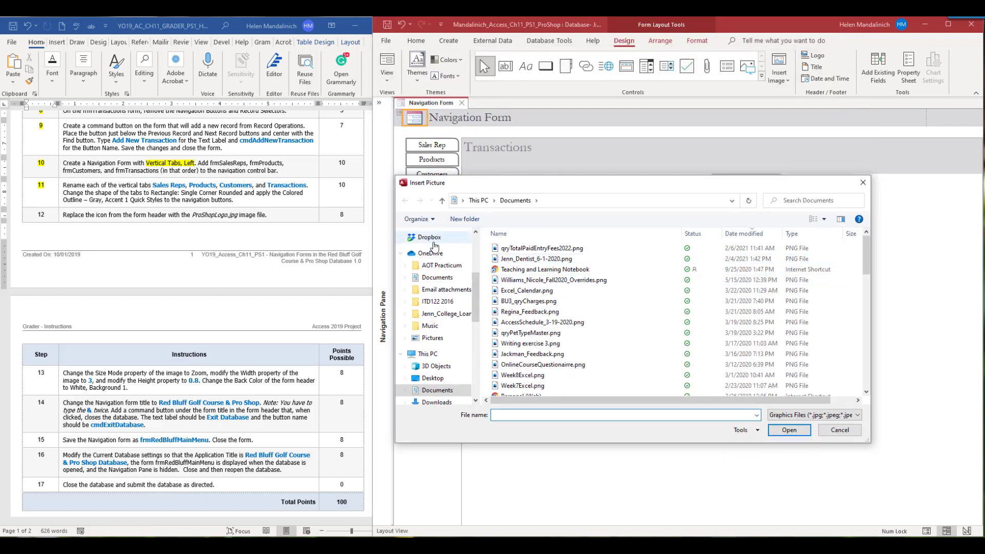
pyautogui.scroll(4, 476, 284)
pyautogui.click(437, 265)
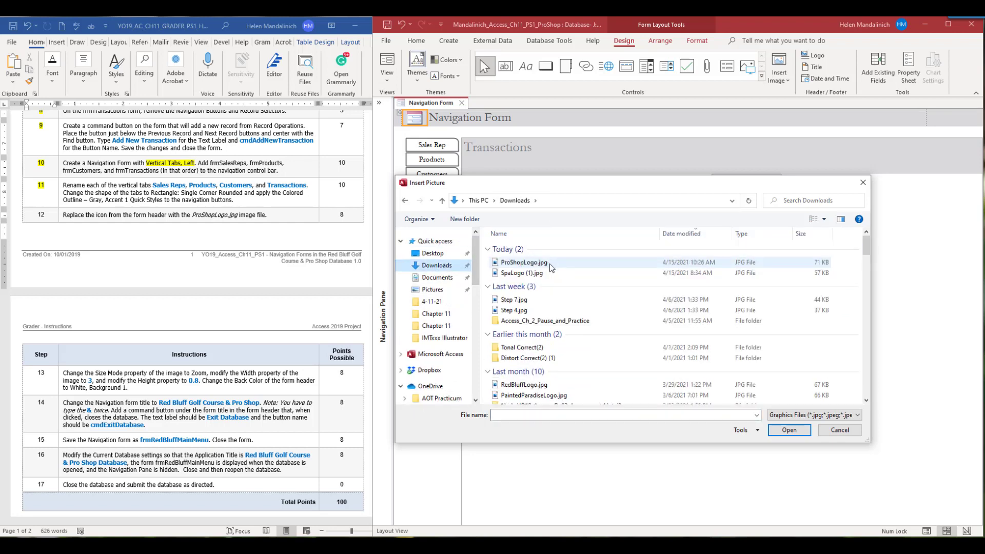
pyautogui.click(551, 266)
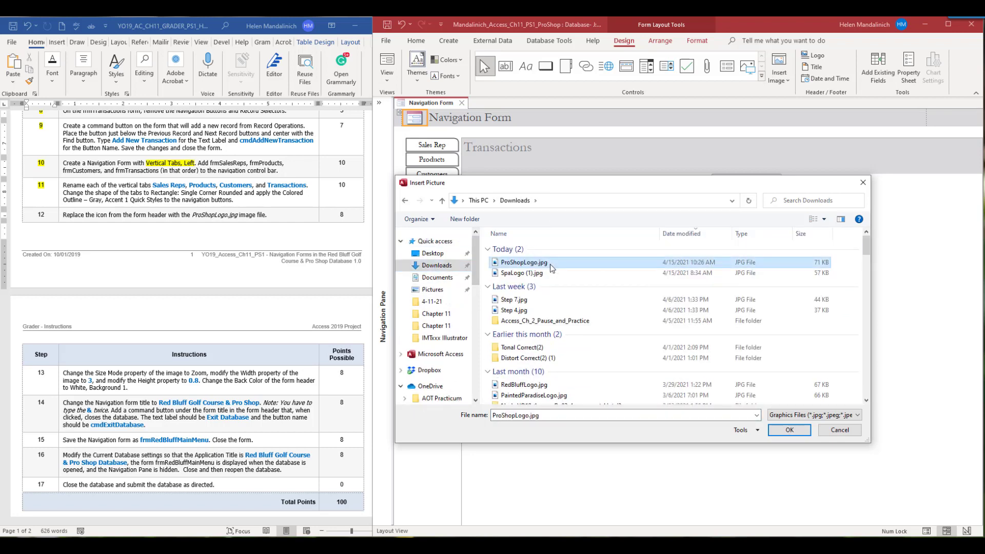
pyautogui.click(801, 431)
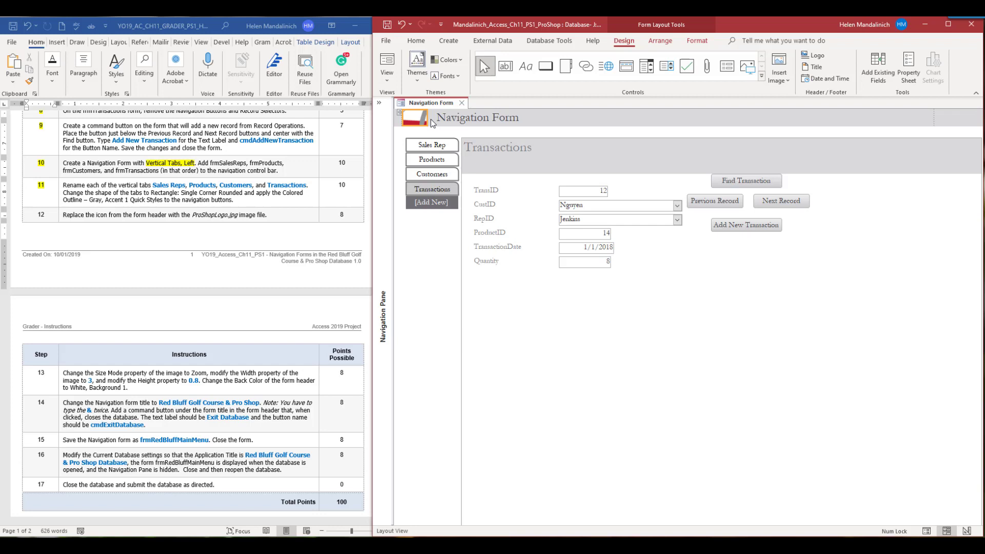
# - Highlight the step number 12 in yellow in the Word instructions and check the requirements of step 13
pyautogui.click(45, 219)
pyautogui.doubleClick(42, 216)
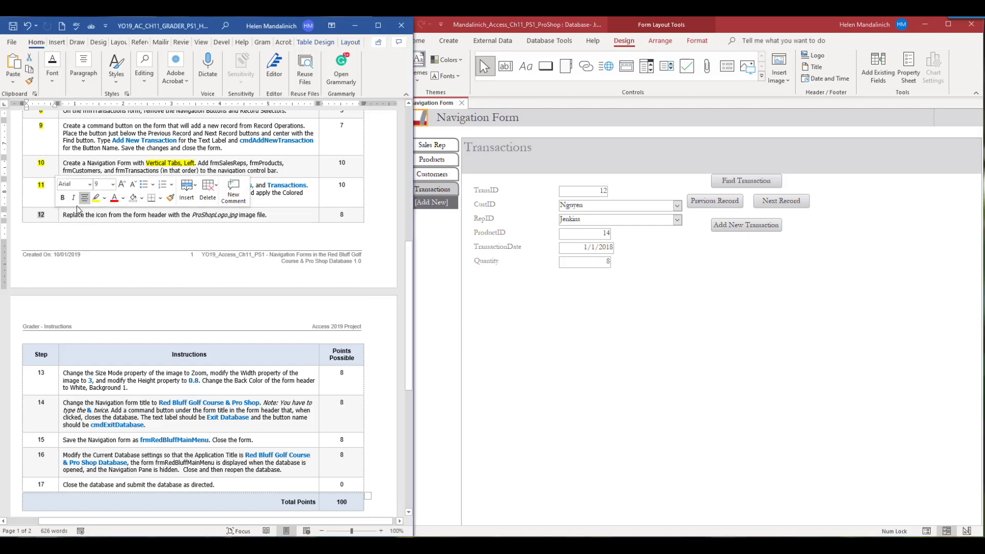
pyautogui.scroll(-4, 63, 159)
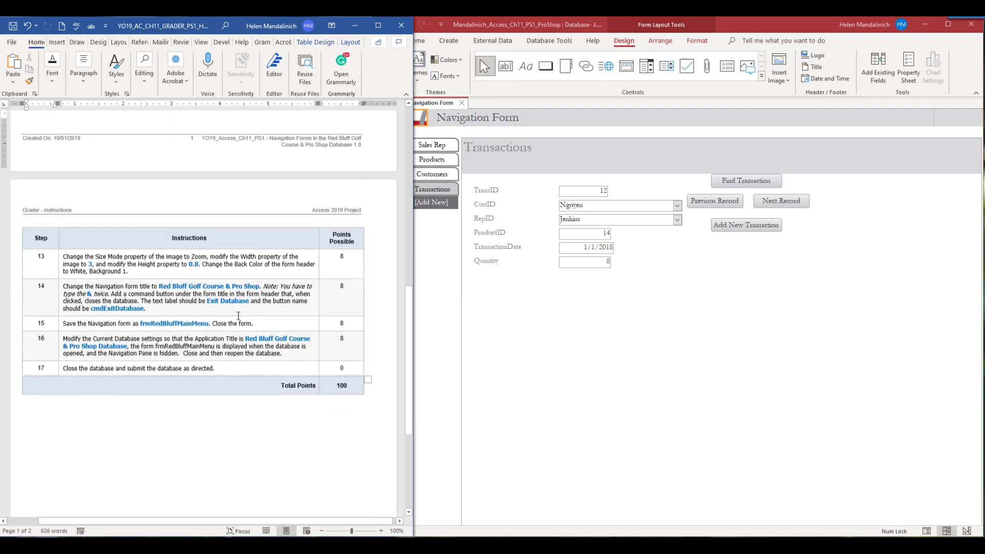
pyautogui.scroll(2, 80, 275)
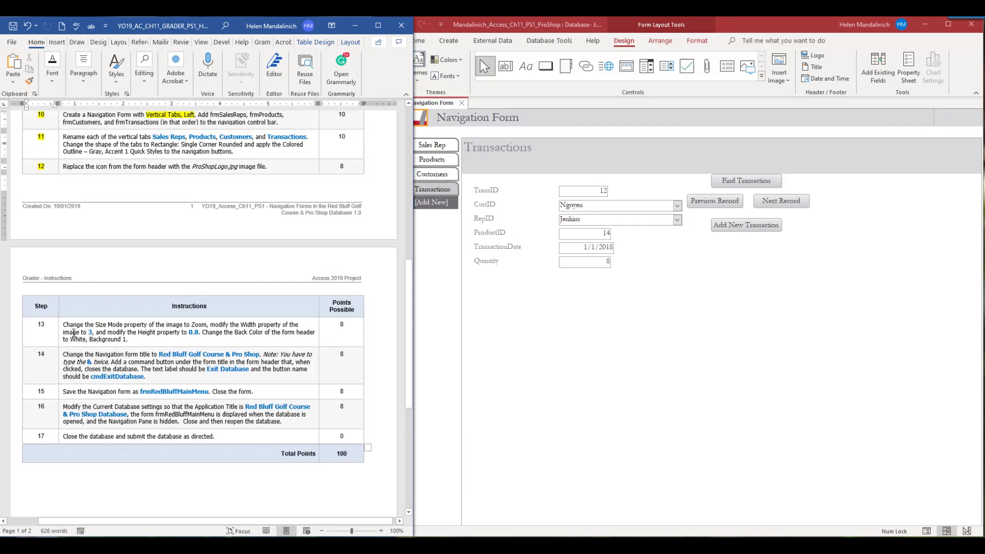
pyautogui.scroll(-1, 87, 348)
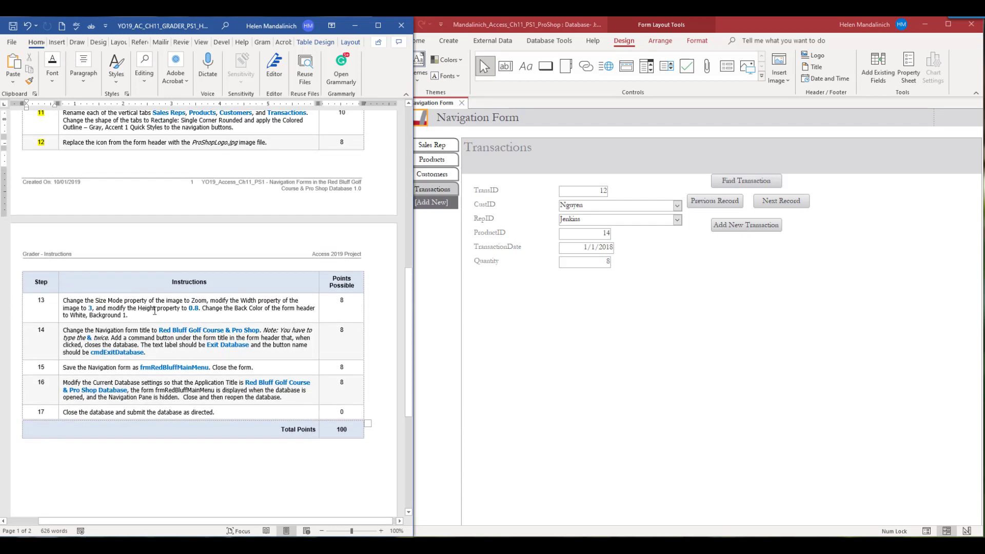
# - In Access, set the header logo's Size Mode to Zoom, its Width to 2 and its Height to .8
pyautogui.click(910, 62)
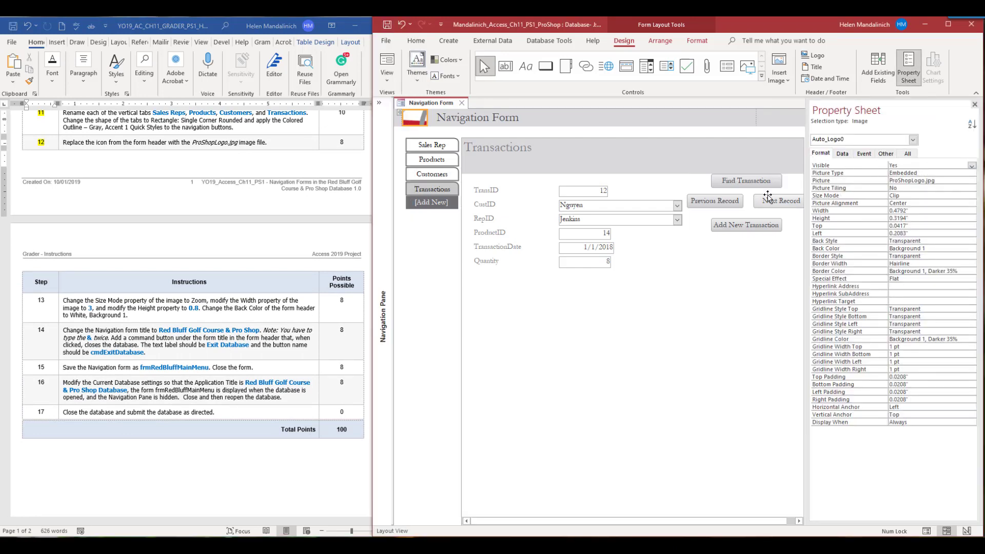
pyautogui.click(936, 195)
pyautogui.click(973, 196)
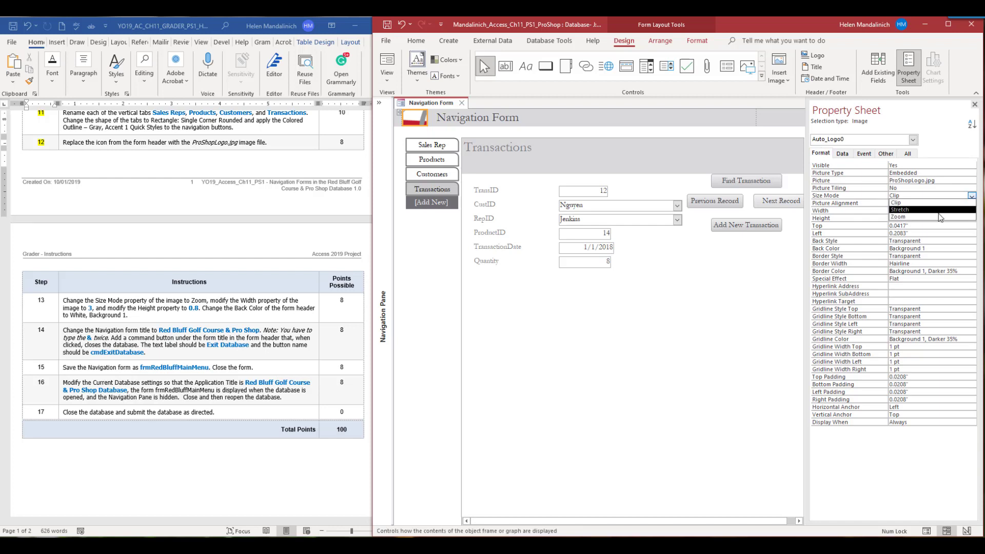
pyautogui.click(942, 218)
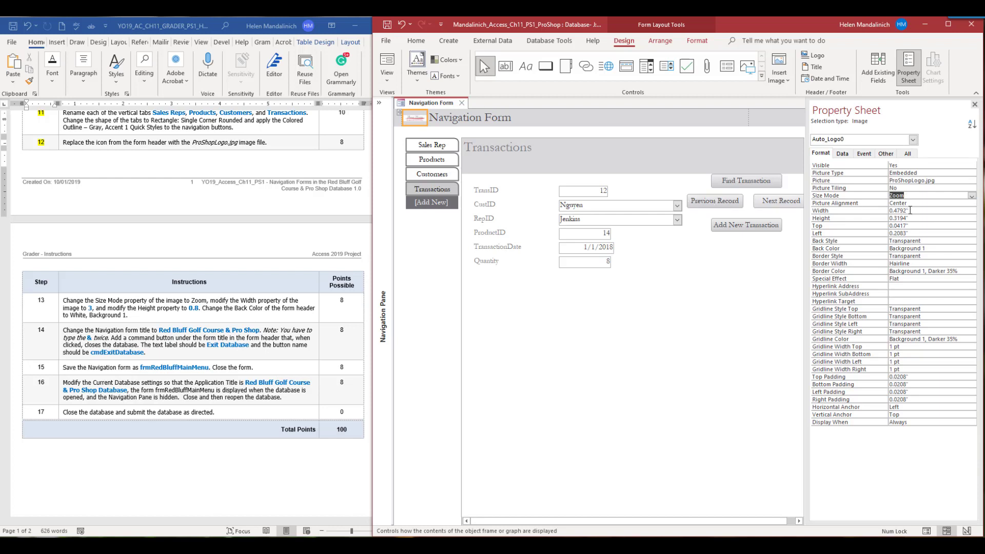
pyautogui.click(815, 211)
pyautogui.write('2')
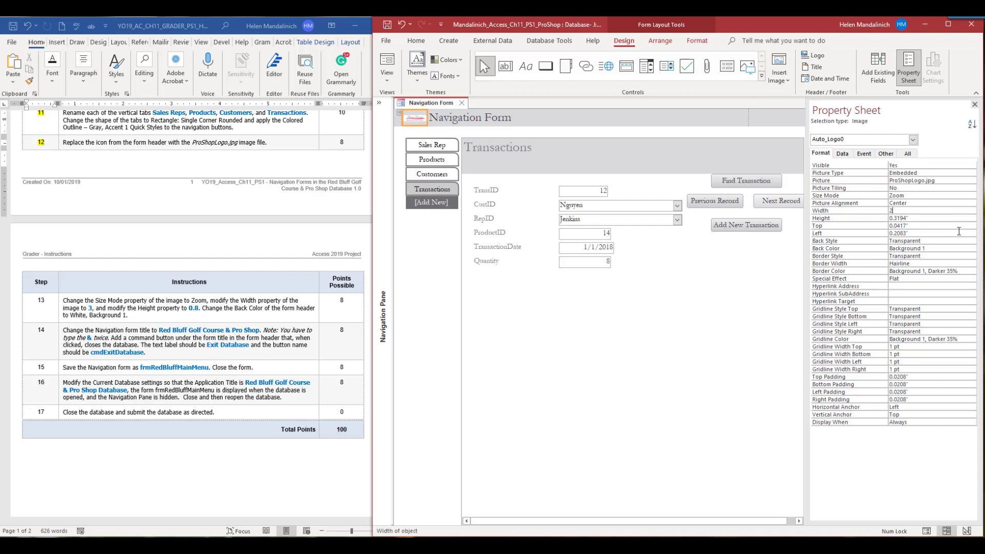
pyautogui.click(916, 219)
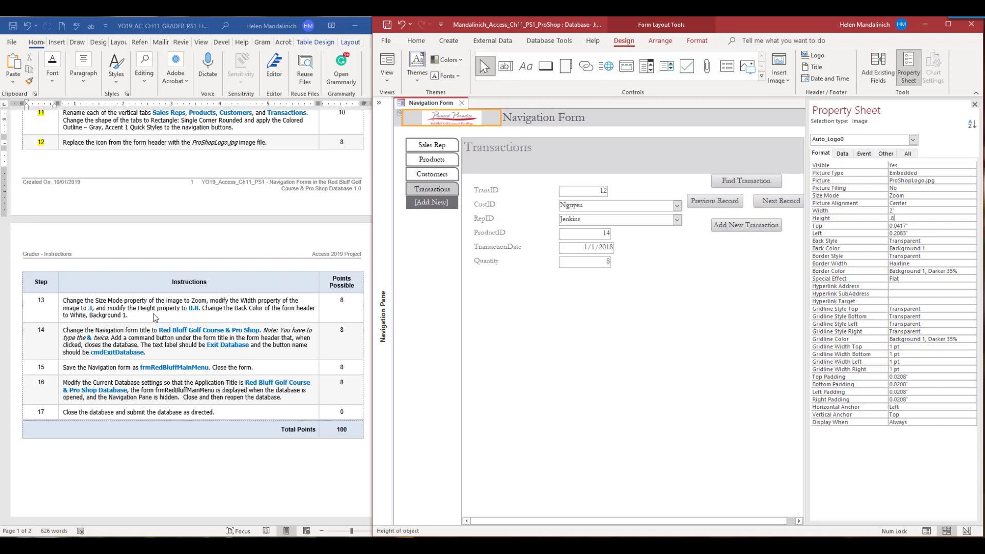
pyautogui.click(929, 316)
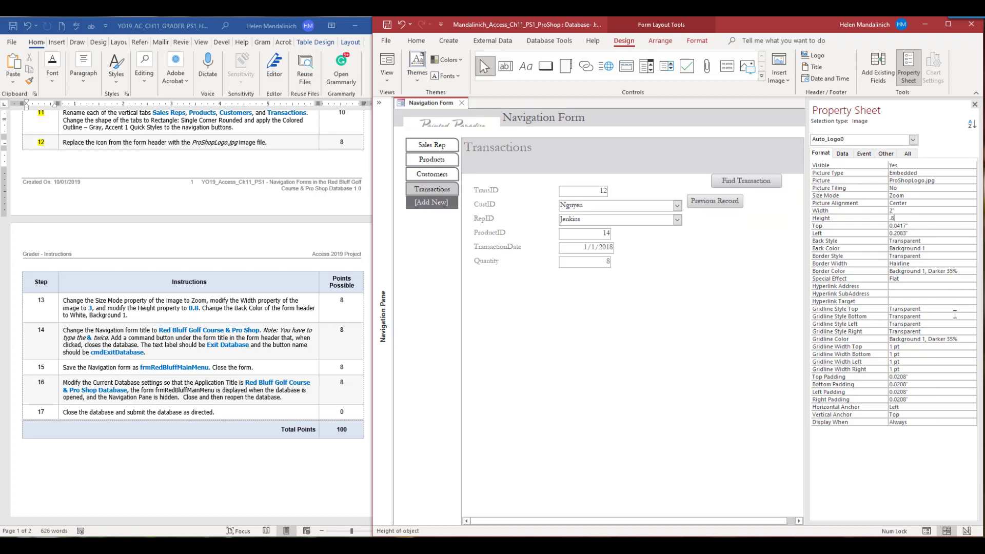
pyautogui.click(554, 126)
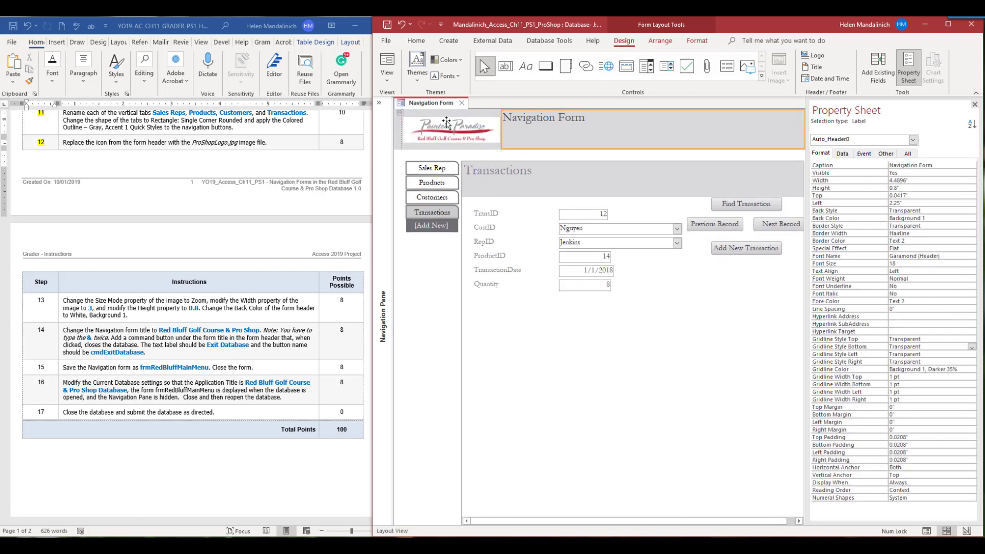
# - Reselect the header logo and set its Width to 3
pyautogui.click(398, 150)
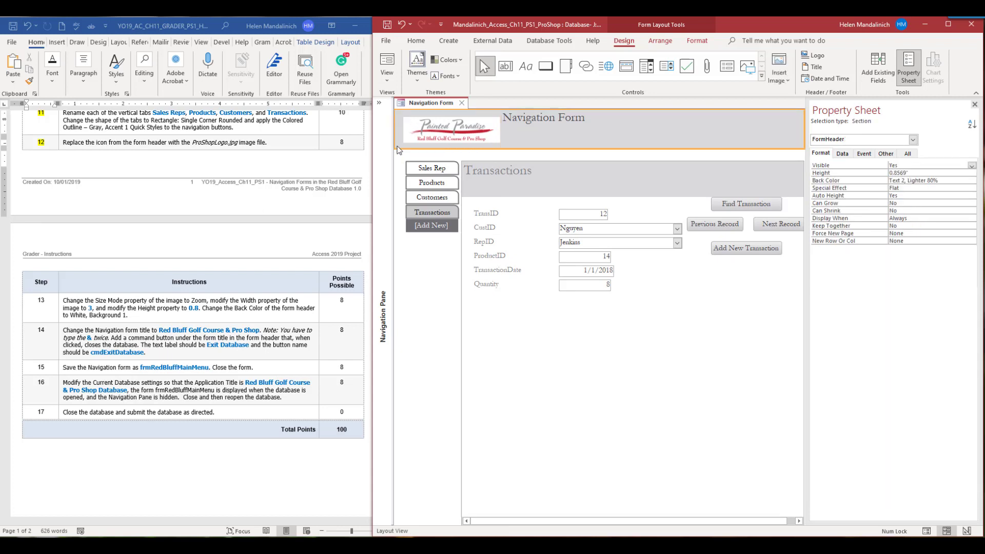
pyautogui.click(490, 129)
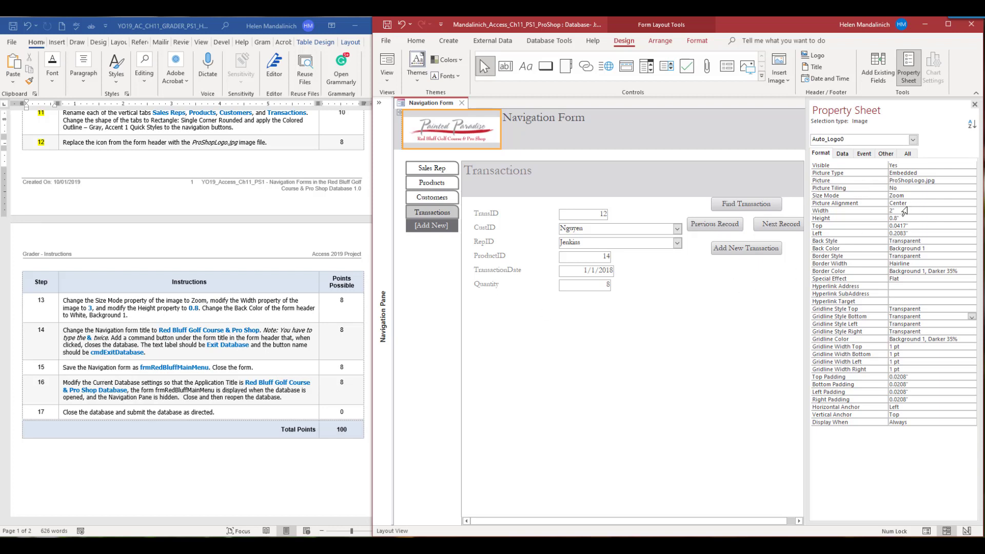
pyautogui.click(904, 210)
pyautogui.write('3')
pyautogui.click(952, 224)
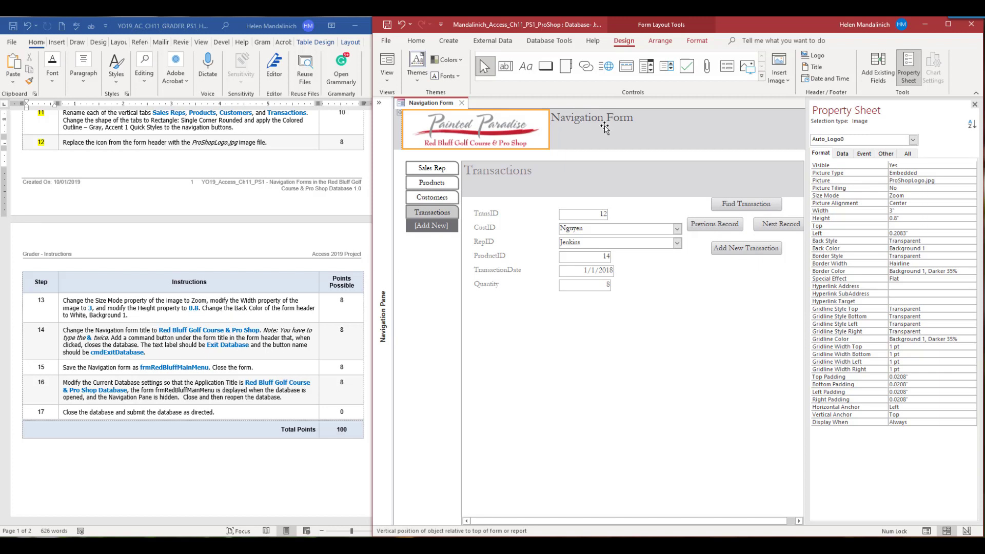
# - Set the form header's Back Color to White, Background 1
pyautogui.click(623, 135)
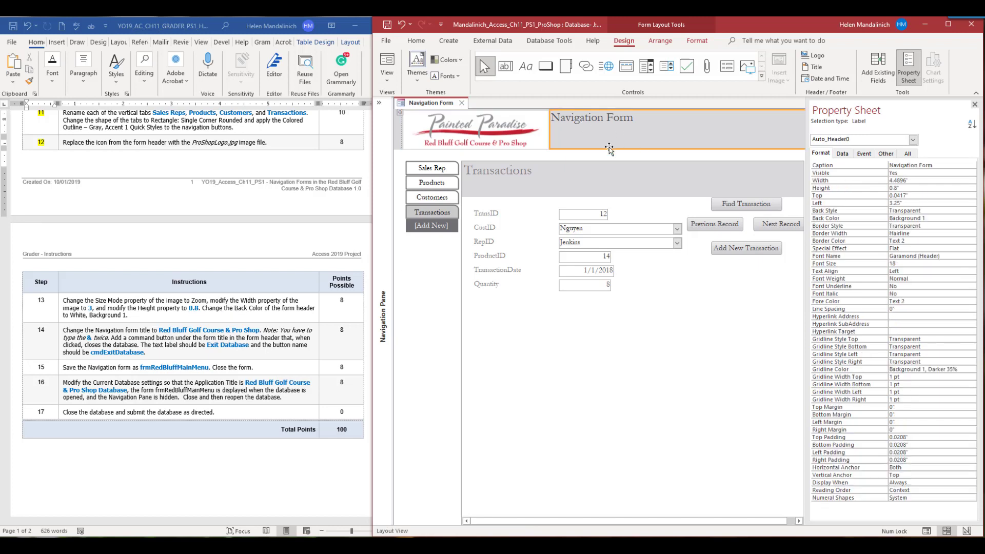
pyautogui.click(398, 139)
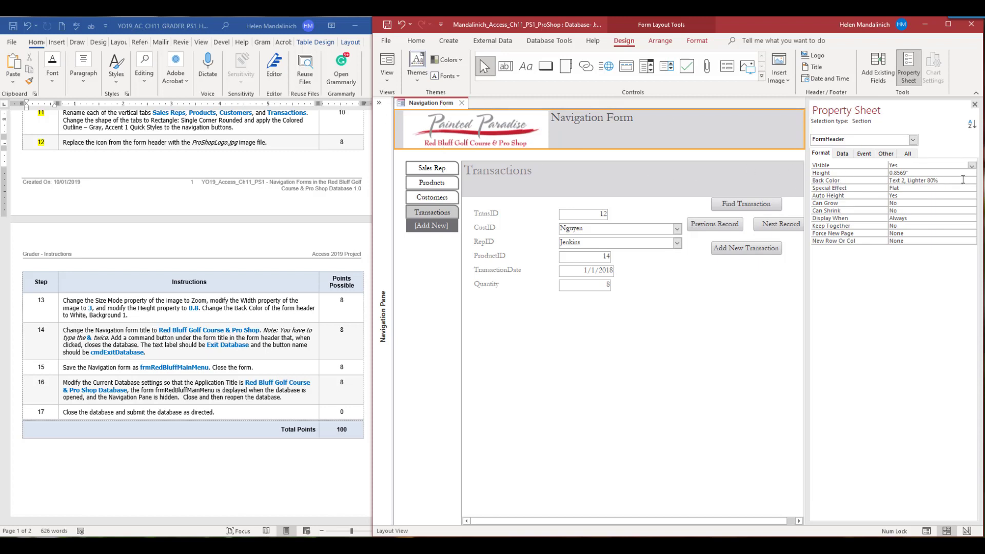
pyautogui.click(963, 180)
pyautogui.click(965, 181)
pyautogui.click(972, 182)
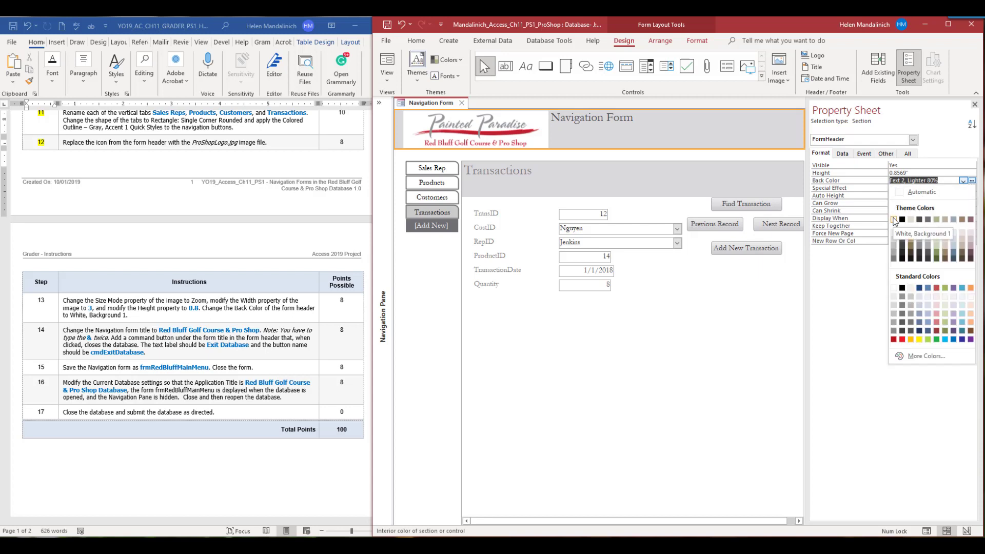
pyautogui.click(895, 220)
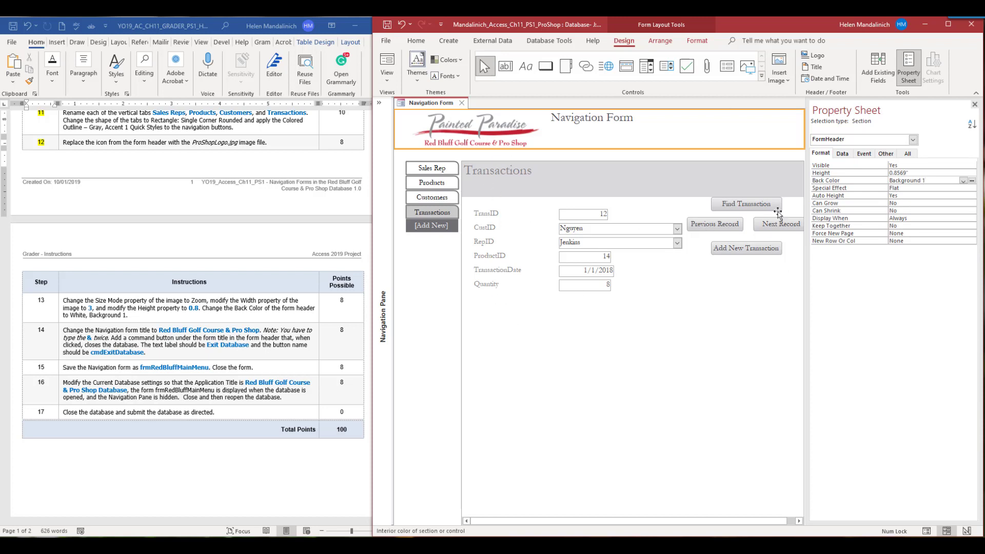
# - Highlight the step number 13 in yellow in the Word instructions table
pyautogui.click(43, 306)
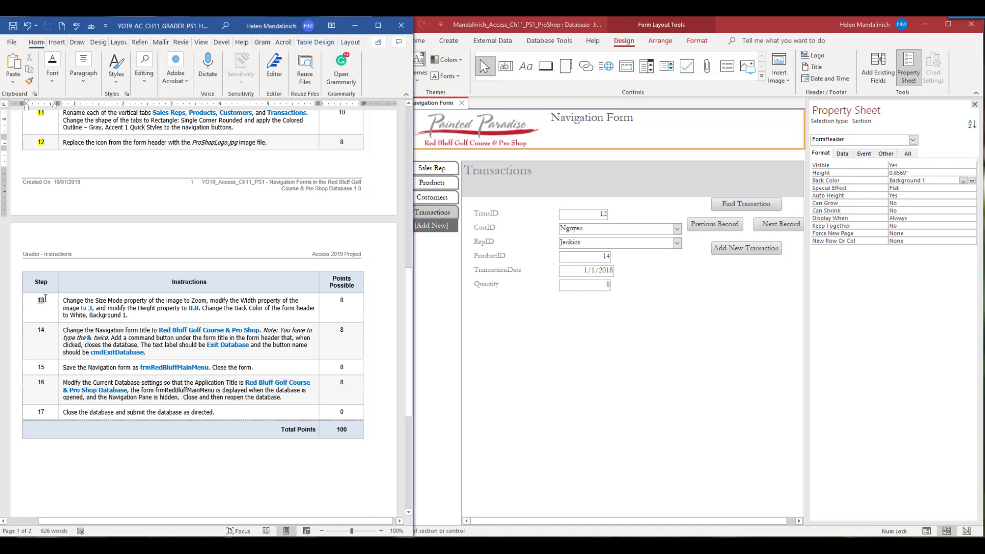
pyautogui.scroll(-2, 231, 300)
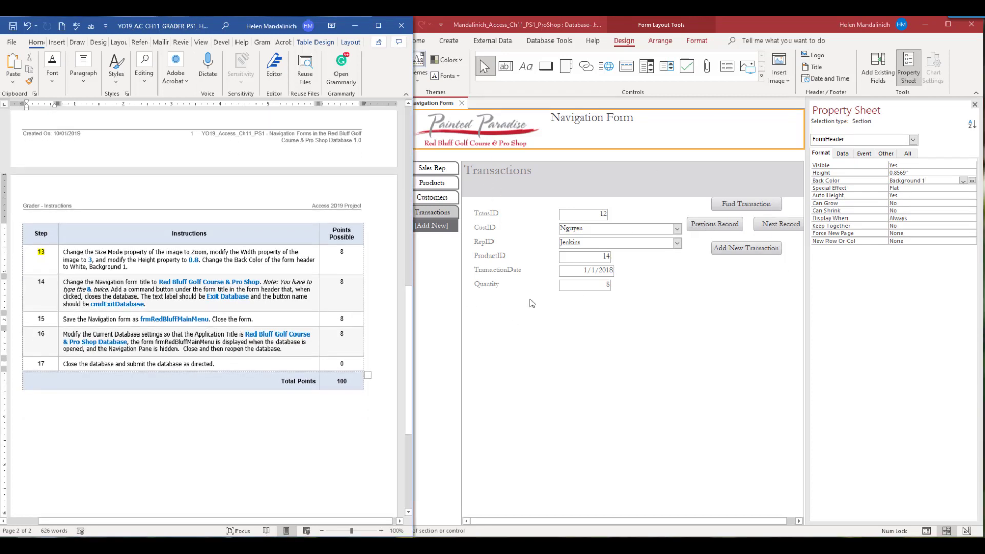
pyautogui.click(532, 303)
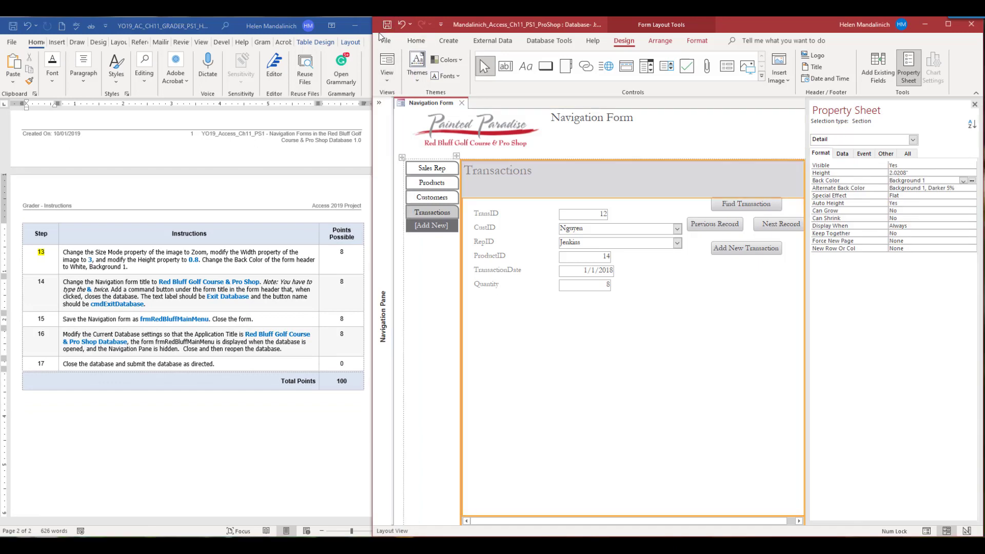
pyautogui.scroll(2, 234, 290)
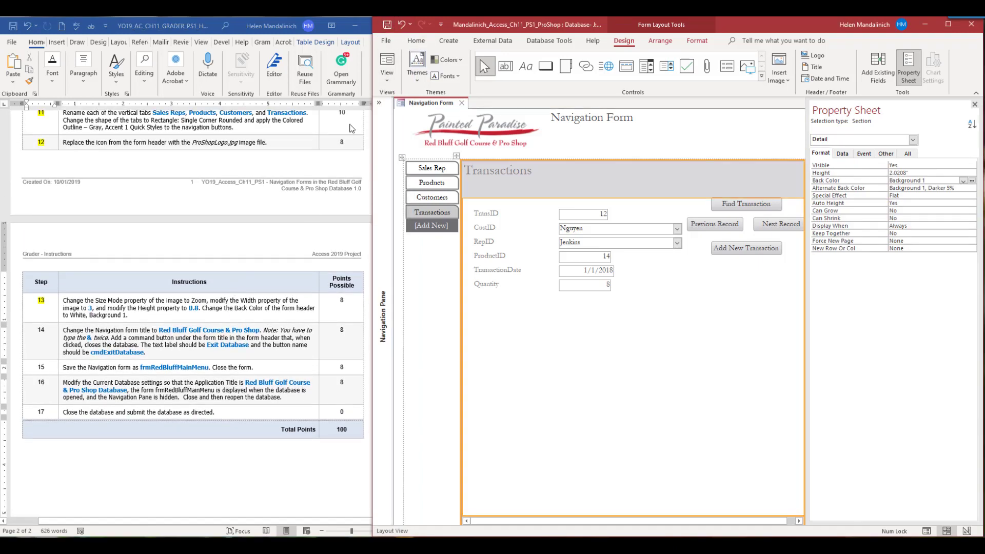
pyautogui.click(387, 24)
pyautogui.scroll(-4, 104, 244)
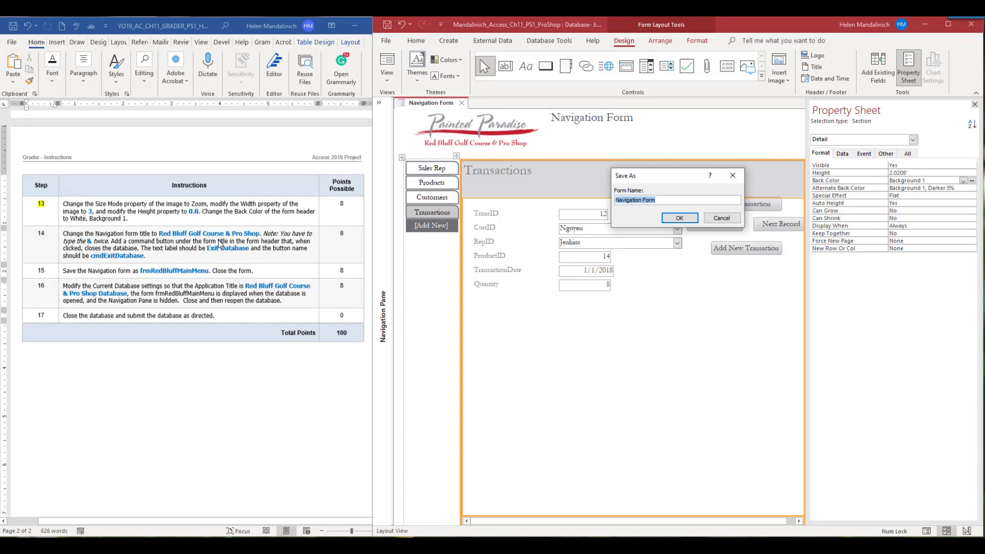
pyautogui.click(600, 124)
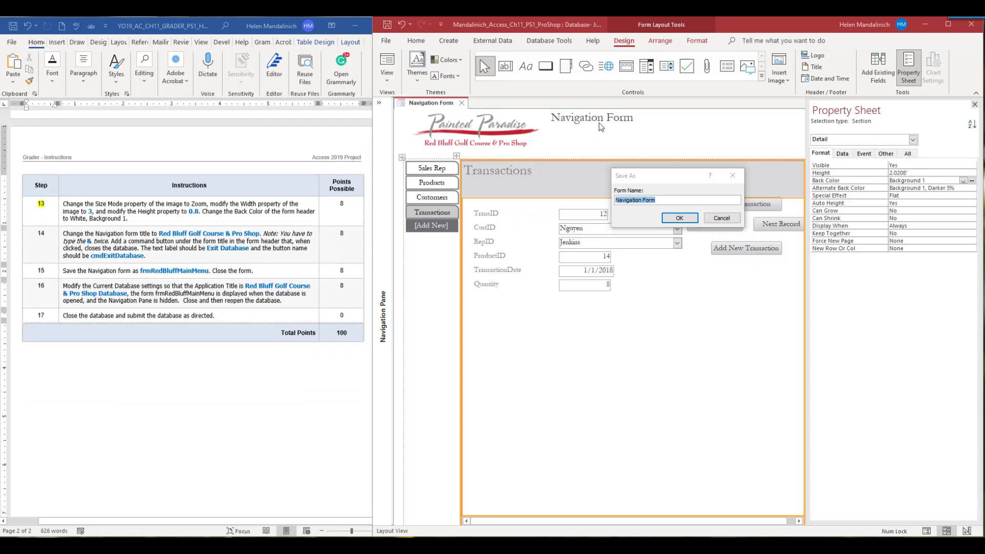
pyautogui.click(604, 113)
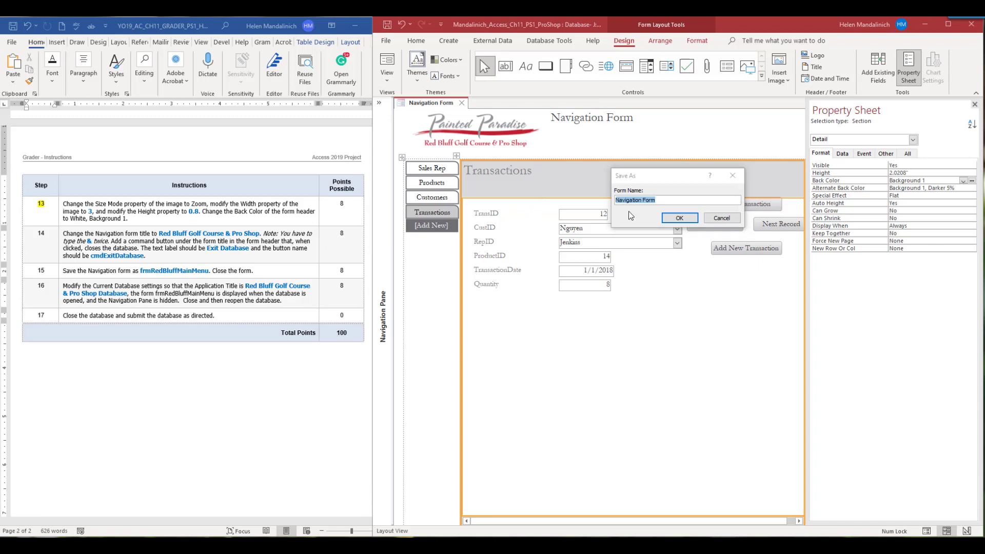
pyautogui.click(721, 218)
# - In Access, replace the navigation form's header title with "Red Bluff Golf Course & Pro Shop"
pyautogui.click(636, 122)
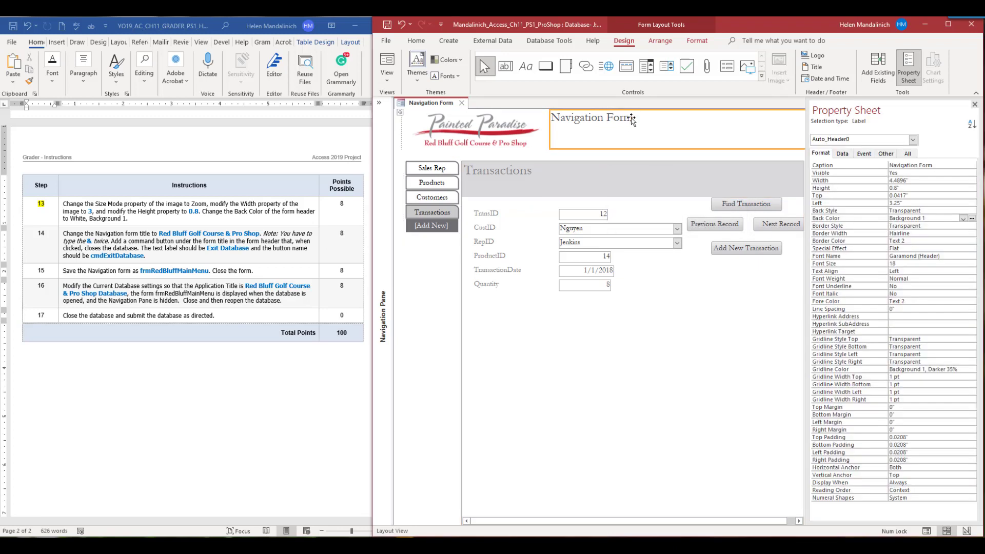
pyautogui.doubleClick(635, 119)
pyautogui.moveTo(666, 117); pyautogui.dragTo(570, 125)
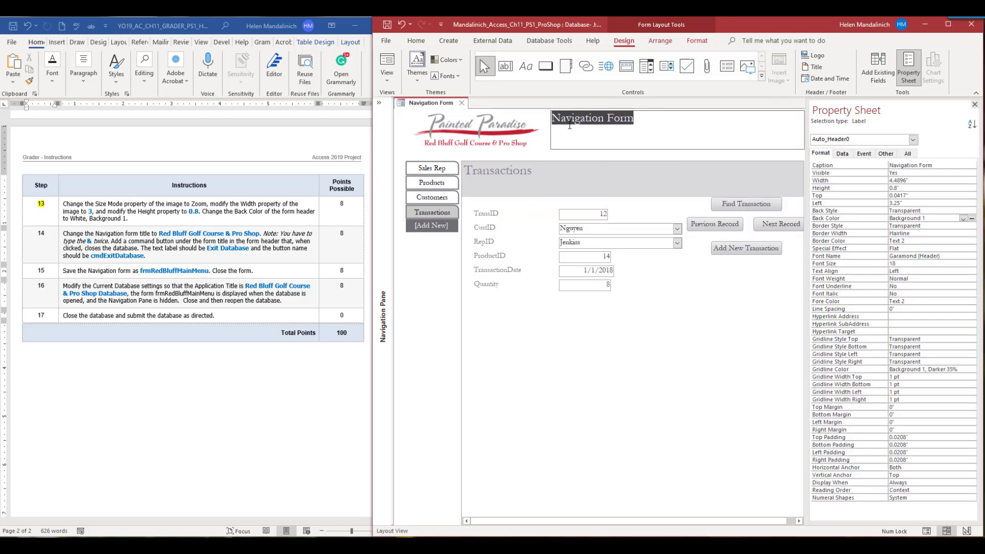
pyautogui.write('Red Blu')
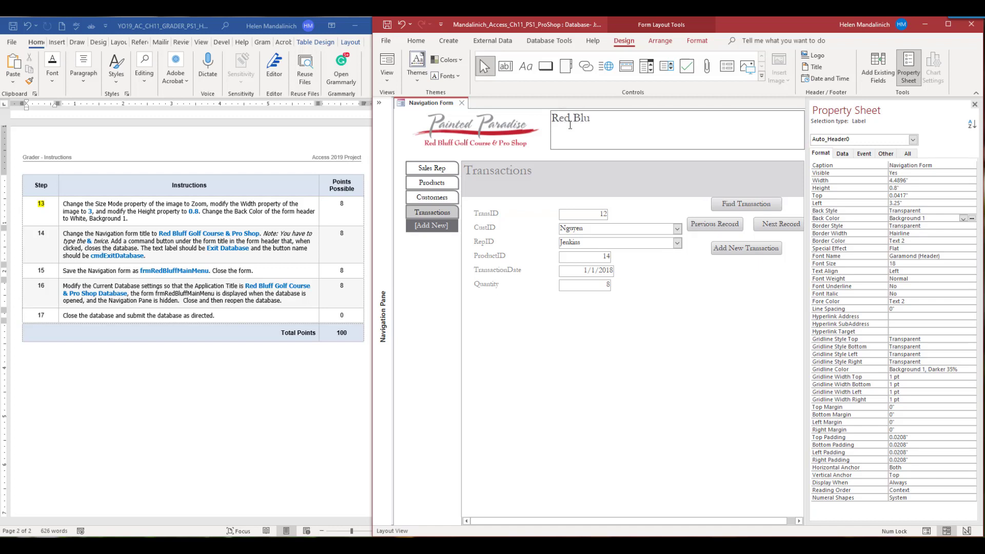
pyautogui.write('ff Golf Course & Pro Shop')
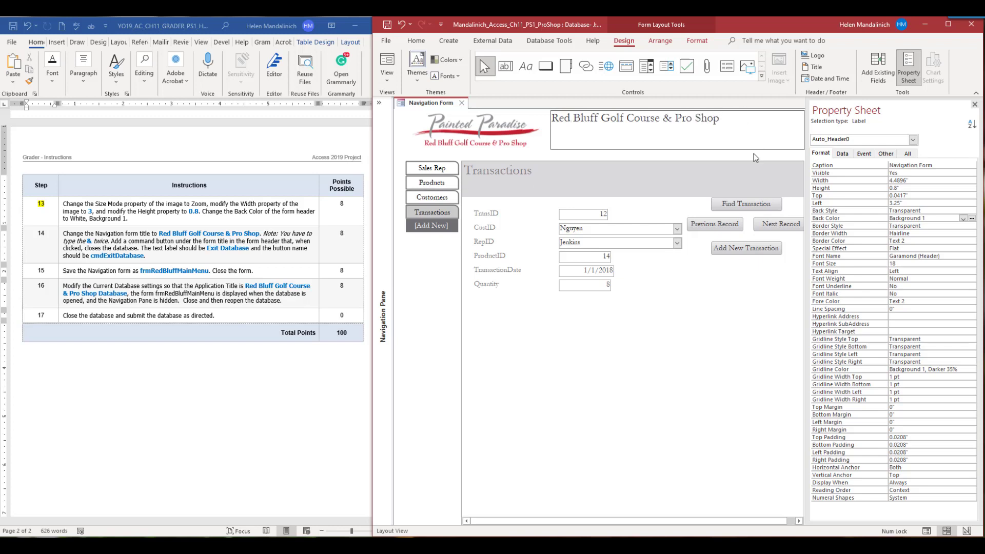
pyautogui.click(698, 189)
# - Double the ampersand in the header title so its caption reads "Red Bluff Golf Course && Pro Shop"
pyautogui.click(664, 125)
pyautogui.click(663, 120)
pyautogui.write('&')
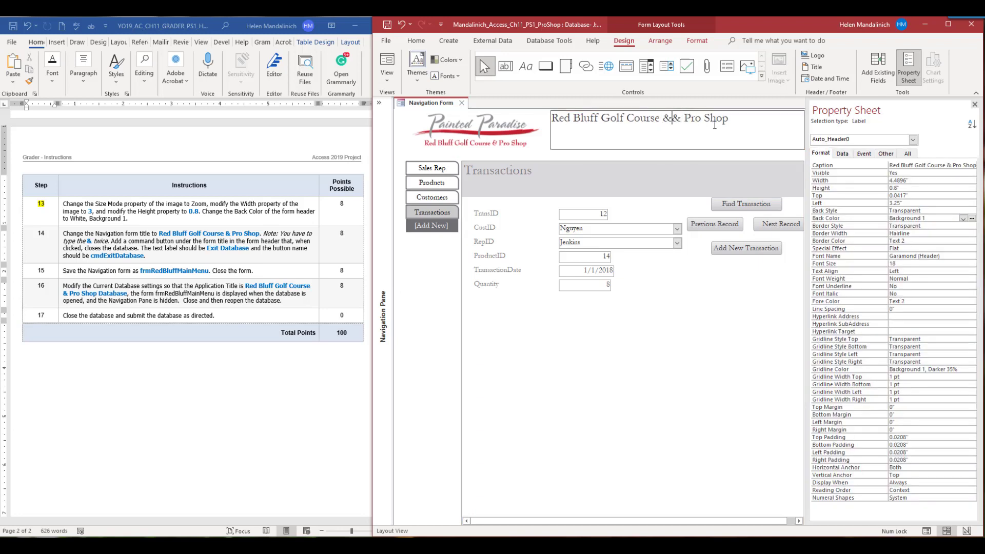
pyautogui.click(677, 177)
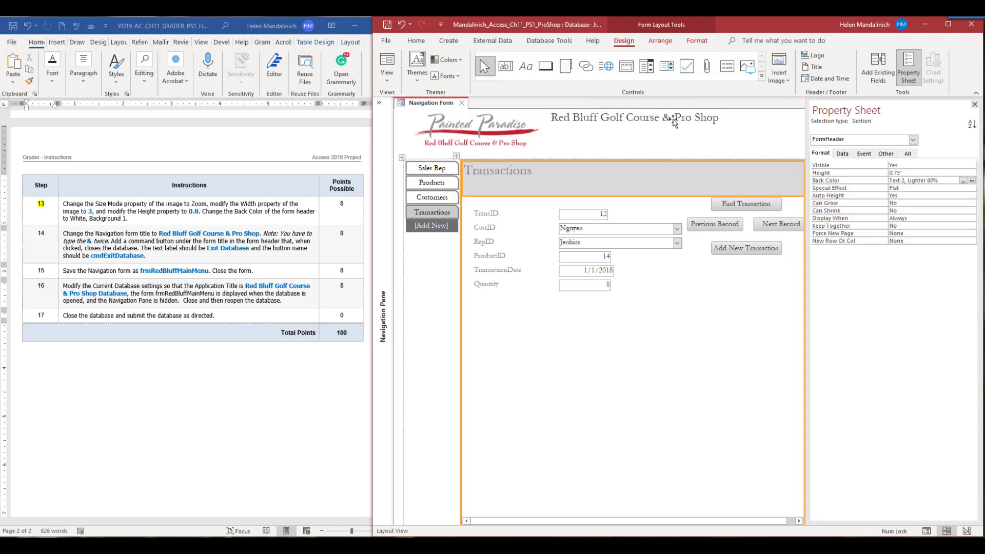
pyautogui.click(670, 120)
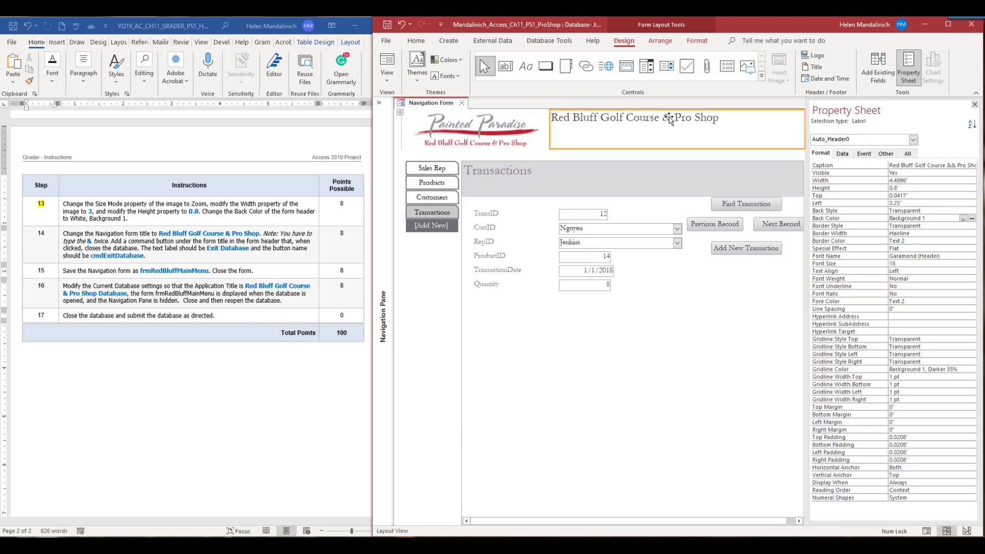
pyautogui.click(672, 121)
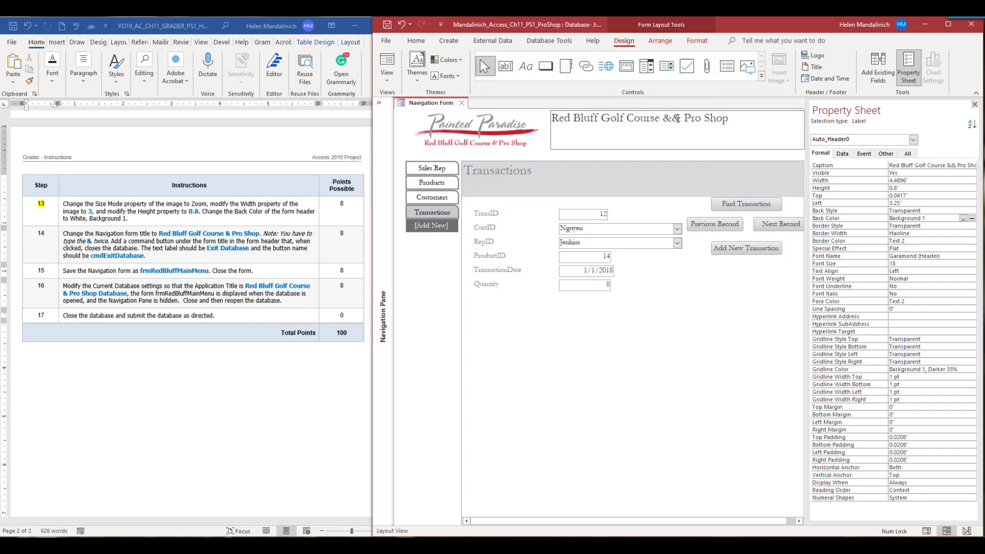
pyautogui.click(651, 173)
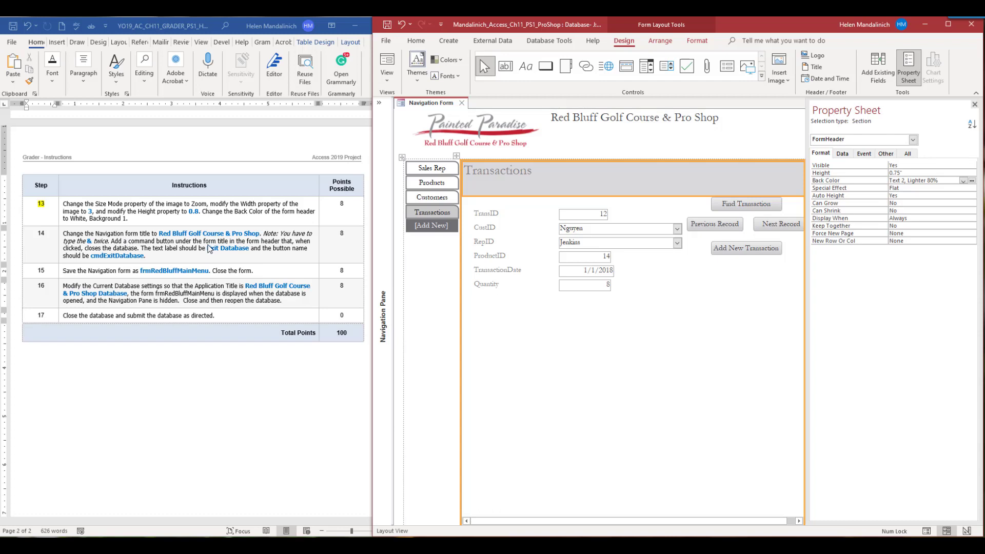
# - Insert a command button beside the logo in the form header and assign it the Application action Quit Application
pyautogui.click(578, 146)
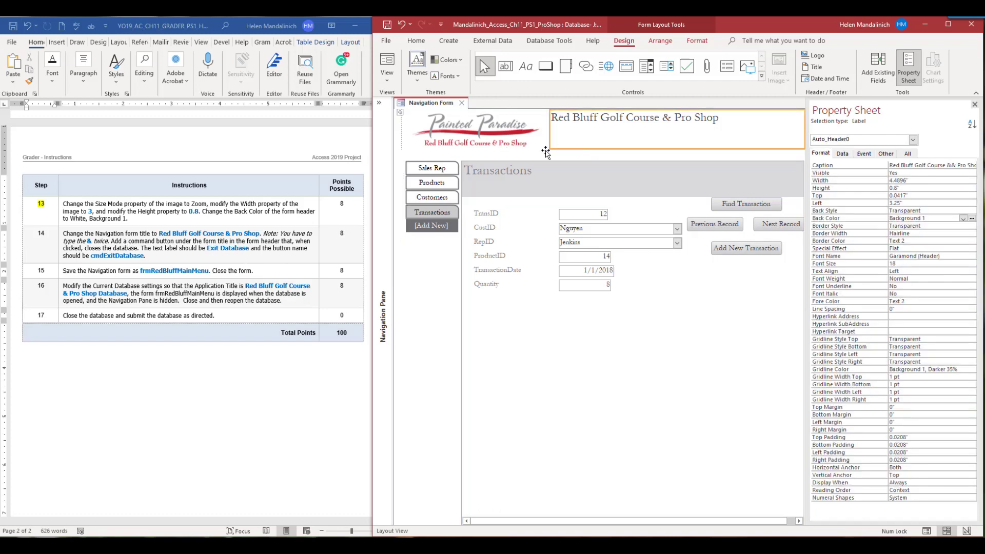
pyautogui.click(545, 154)
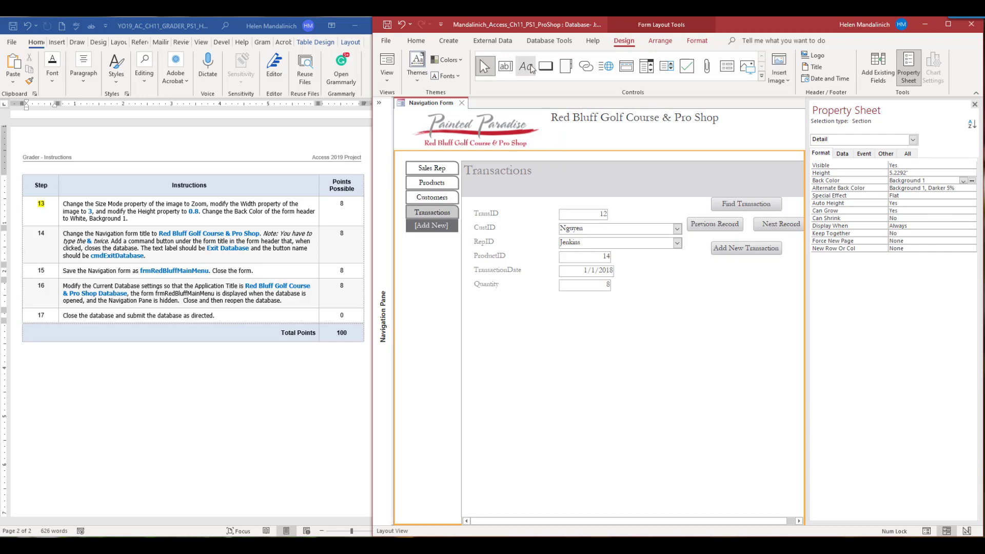
pyautogui.click(546, 65)
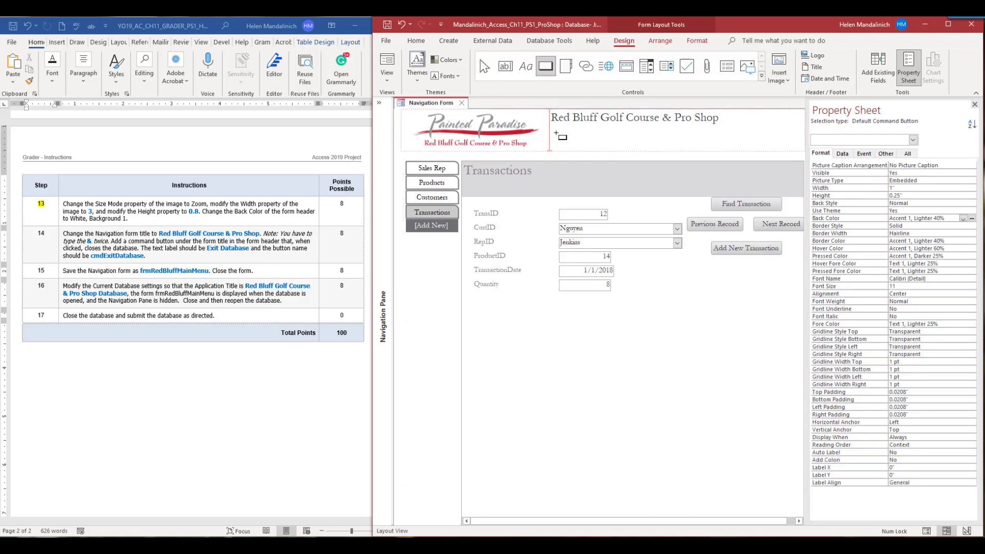
pyautogui.click(556, 132)
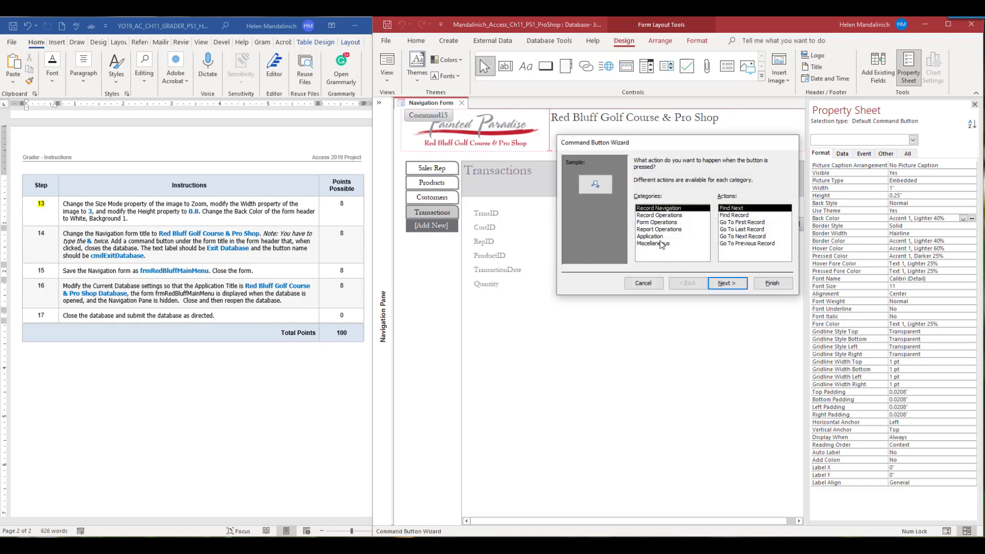
pyautogui.click(661, 244)
pyautogui.click(662, 236)
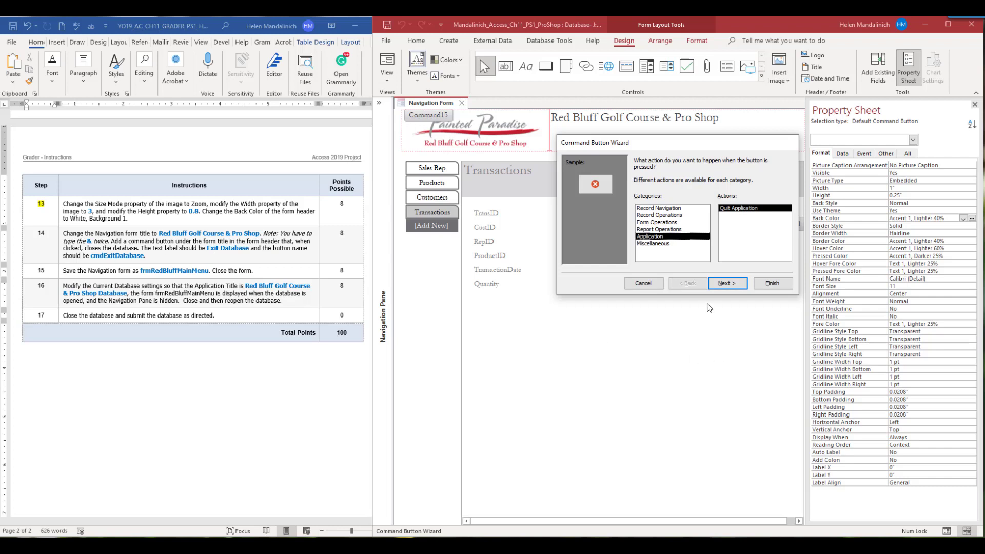
pyautogui.click(726, 283)
# - Use text instead of a picture on the command button and set the text to "Exit Database"
pyautogui.click(638, 202)
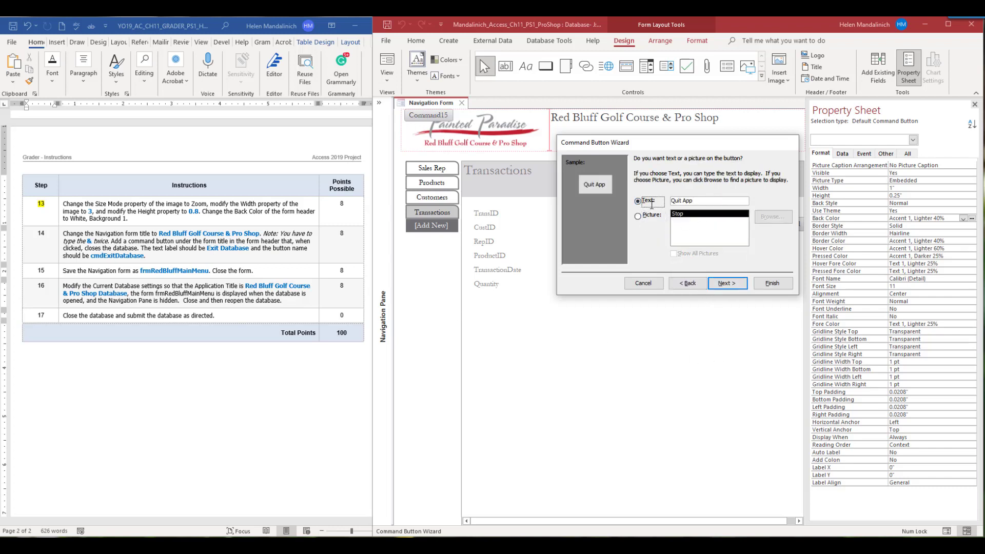
pyautogui.click(719, 201)
pyautogui.press('BackSpace')
pyautogui.press('BackSpace')
pyautogui.press('BackSpace')
pyautogui.press('BackSpace')
pyautogui.press('BackSpace')
pyautogui.press('BackSpace')
pyautogui.press('BackSpace')
pyautogui.press('BackSpace')
pyautogui.write('Exit Database')
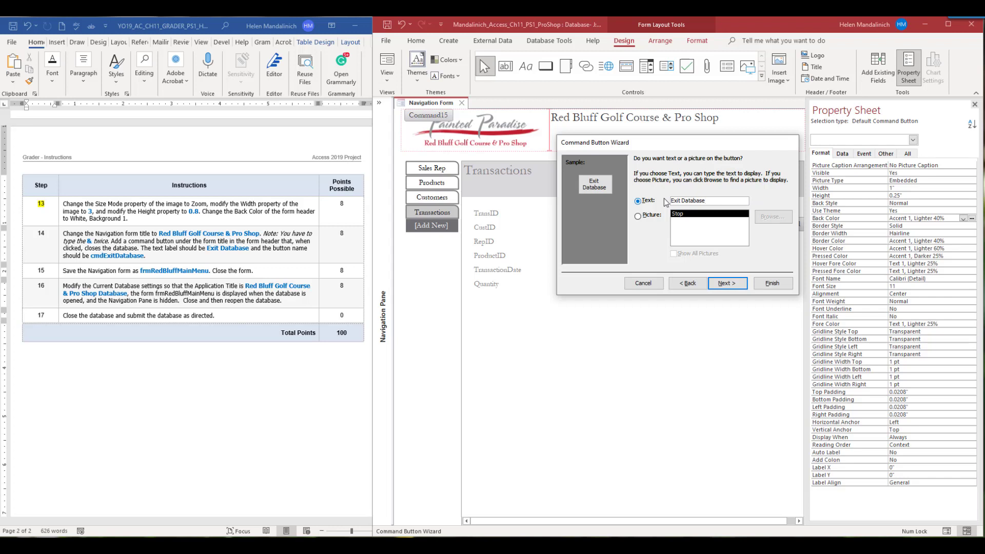
pyautogui.click(727, 283)
# - Name the command button cmdExitDatabase and finish the Command Button Wizard
pyautogui.write('cmdExitDat')
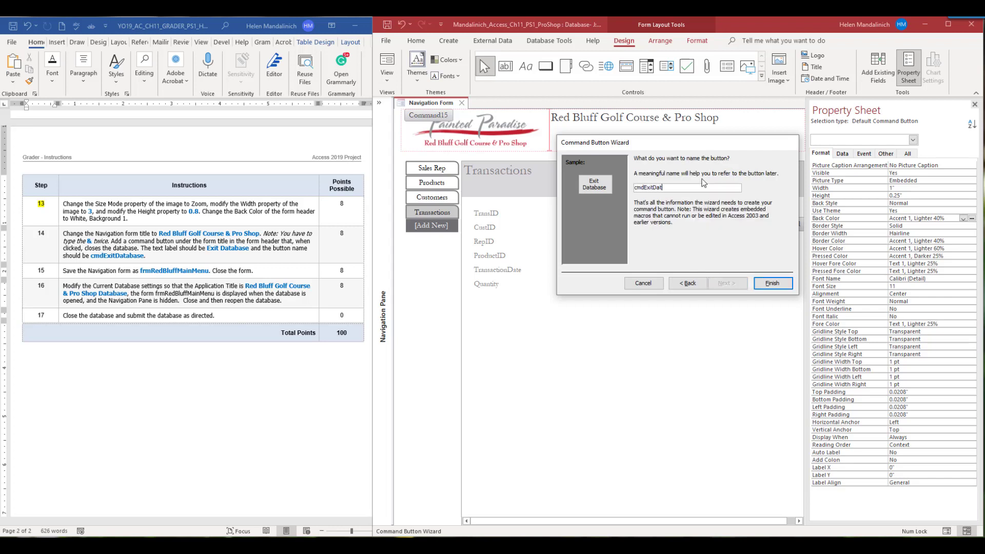
pyautogui.write('abase')
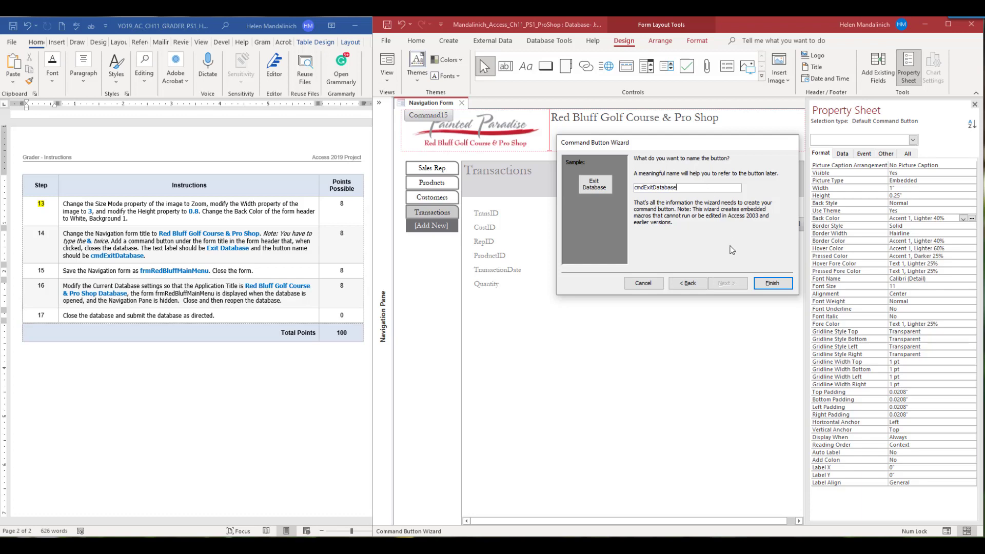
pyautogui.click(772, 284)
# - Highlight the step number 14 in yellow in the Word instructions table
pyautogui.click(37, 249)
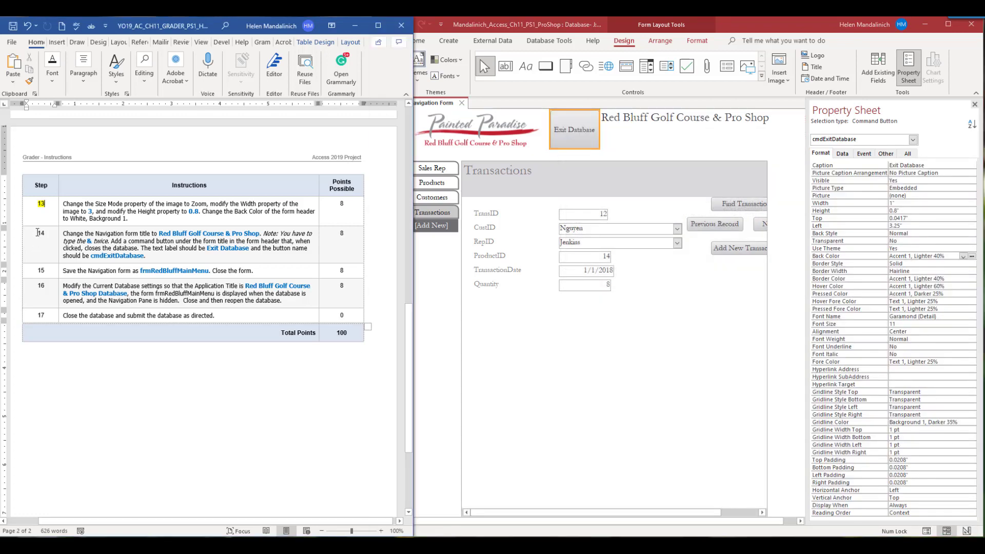
pyautogui.doubleClick(41, 233)
pyautogui.click(85, 217)
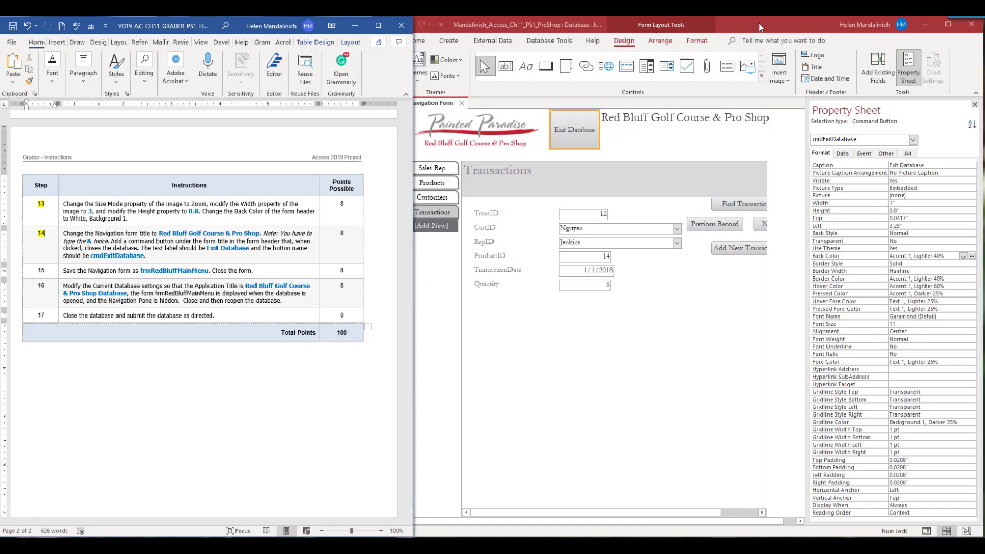
# - In Access, save the navigation form as frmRedBluffMainMenu and close it
pyautogui.click(452, 27)
pyautogui.click(382, 25)
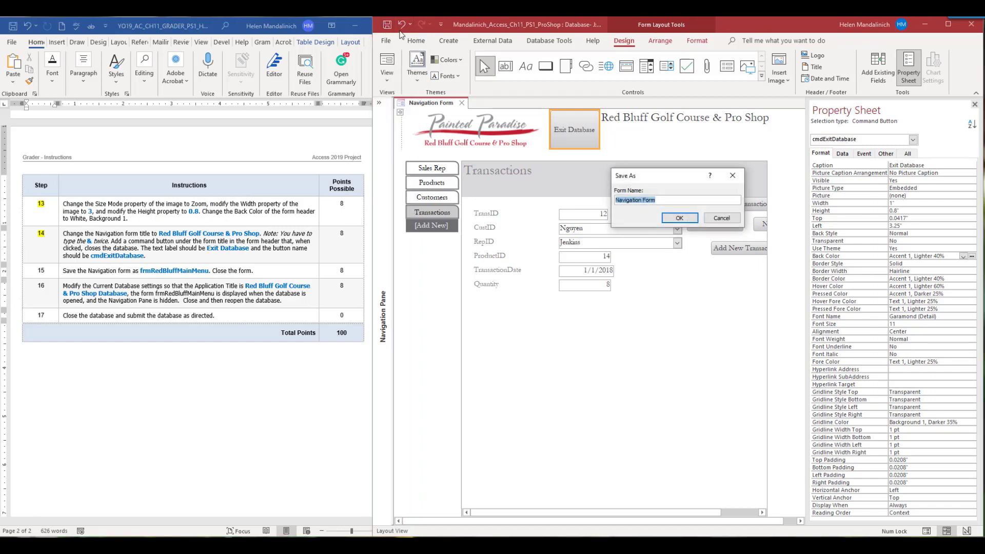
pyautogui.write('frmRedBluffMainMenu')
pyautogui.press('Return')
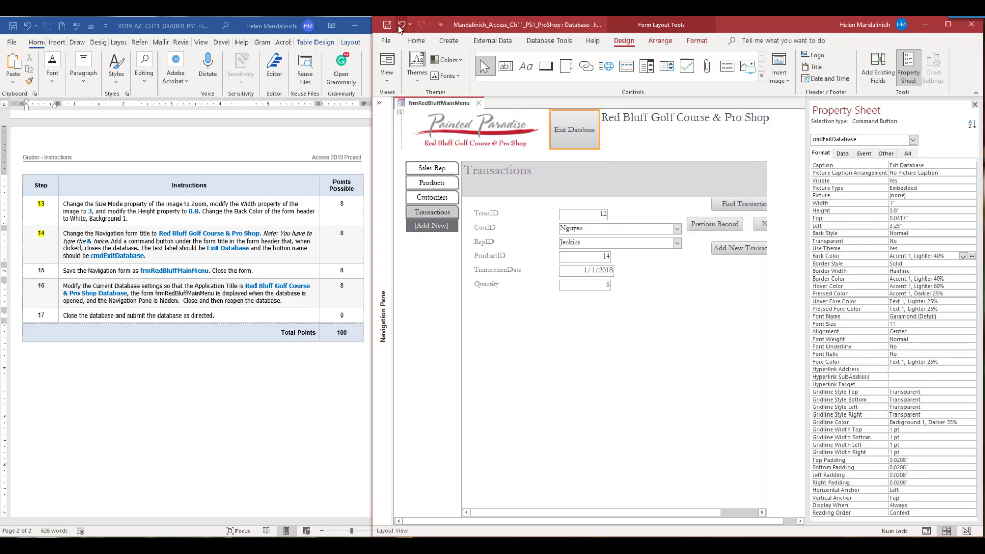
pyautogui.click(479, 102)
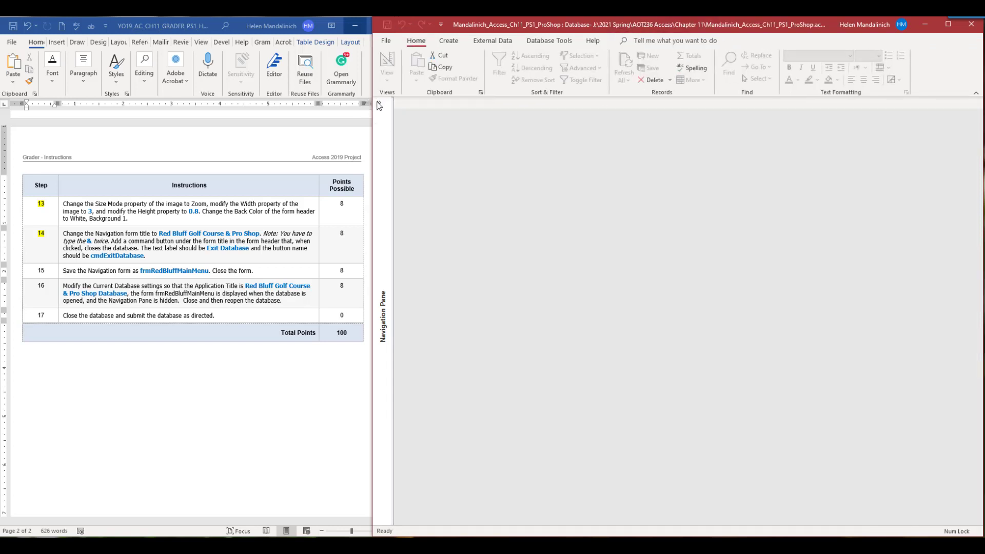
# - Highlight the step number 15 in yellow in the Word instructions table
pyautogui.click(31, 268)
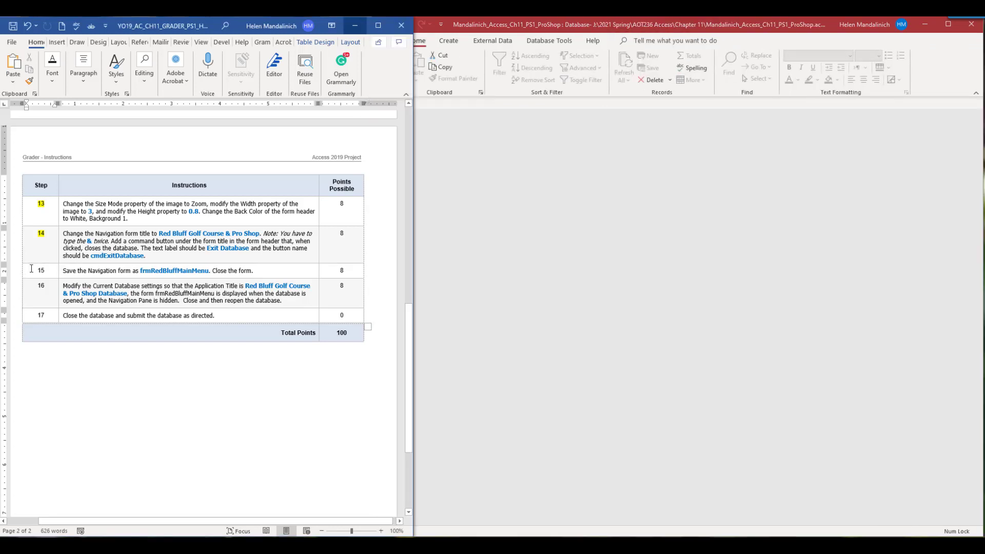
pyautogui.doubleClick(41, 270)
pyautogui.click(81, 255)
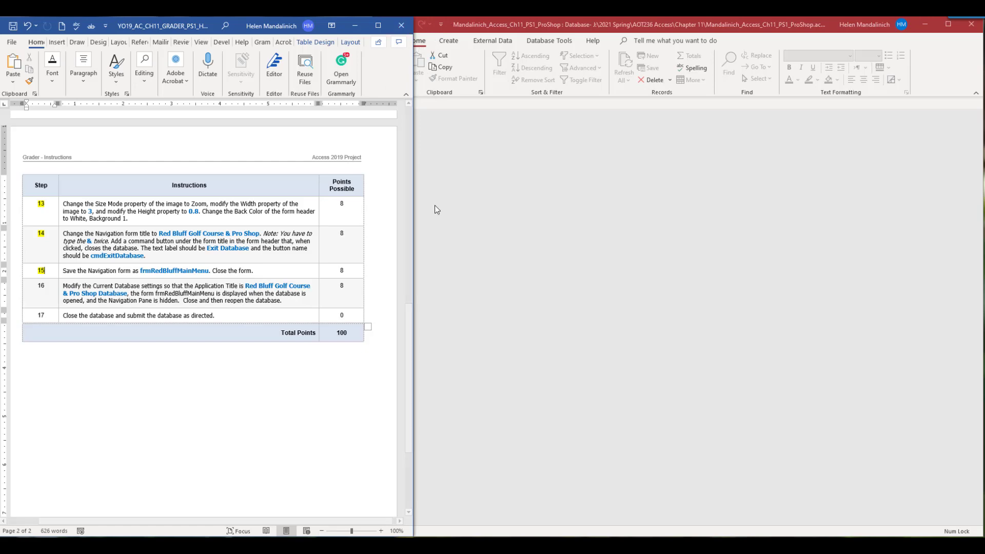
# - In the Access options for the current database, set the Application Title to "Red Bluff Golf Course & Pro Shop Database"
pyautogui.click(386, 41)
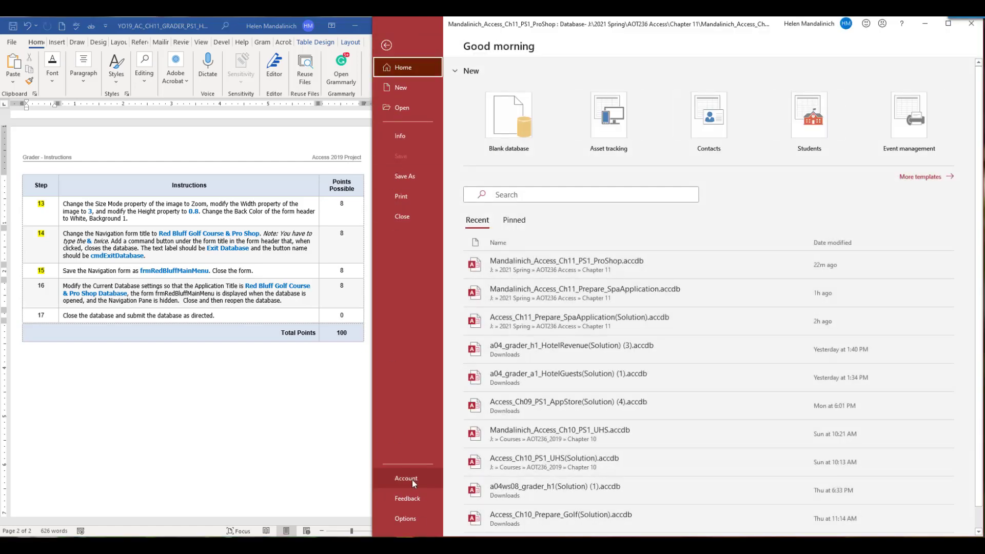
pyautogui.click(405, 521)
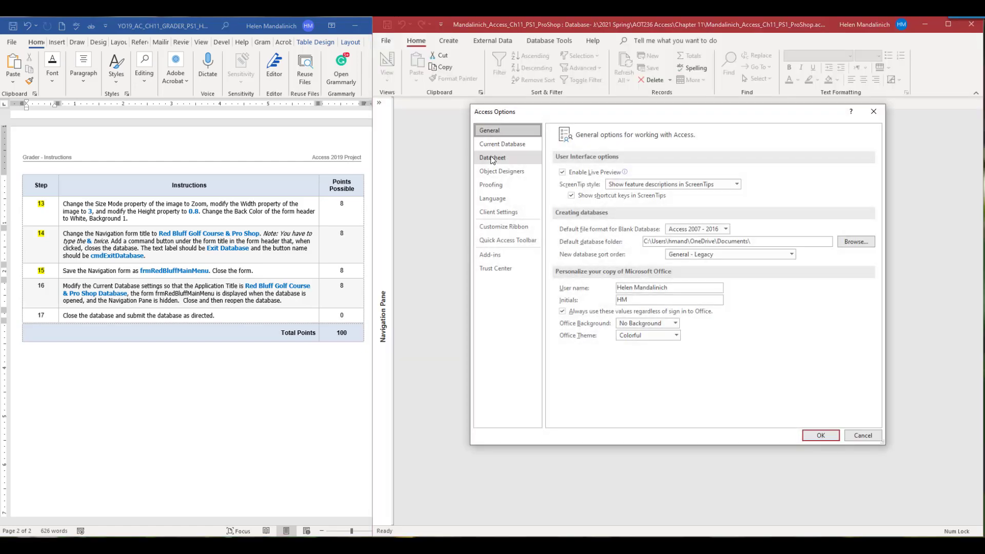
pyautogui.click(503, 144)
pyautogui.click(652, 172)
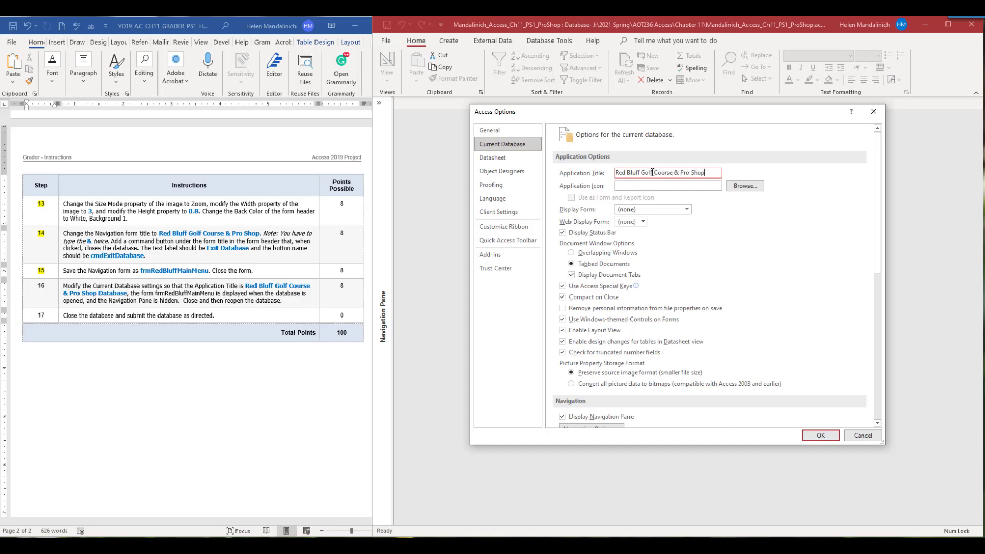
pyautogui.write('abas')
pyautogui.press('BackSpace')
pyautogui.press('BackSpace')
pyautogui.write('base')
# - Set frmRedBluffMainMenu as the form displayed when the current database opens
pyautogui.click(666, 210)
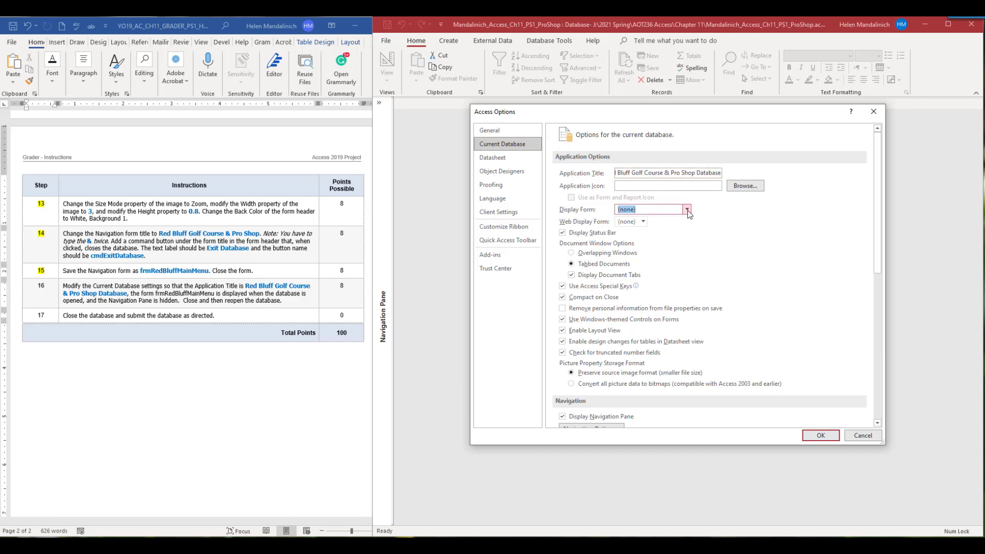
pyautogui.click(687, 209)
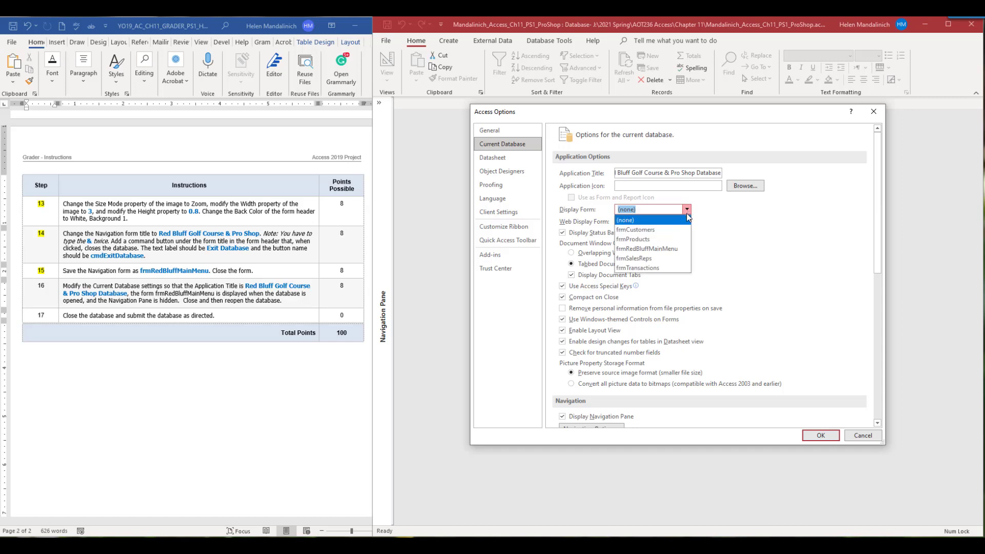
pyautogui.click(681, 252)
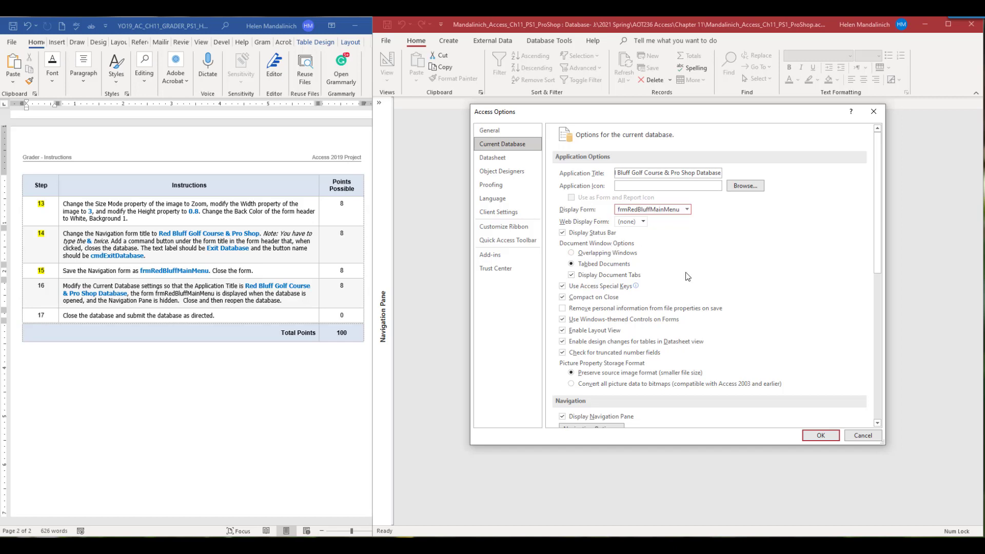
# - Turn off display of the Navigation Pane for the current database, apply the options and dismiss the notice
pyautogui.scroll(-2, 744, 248)
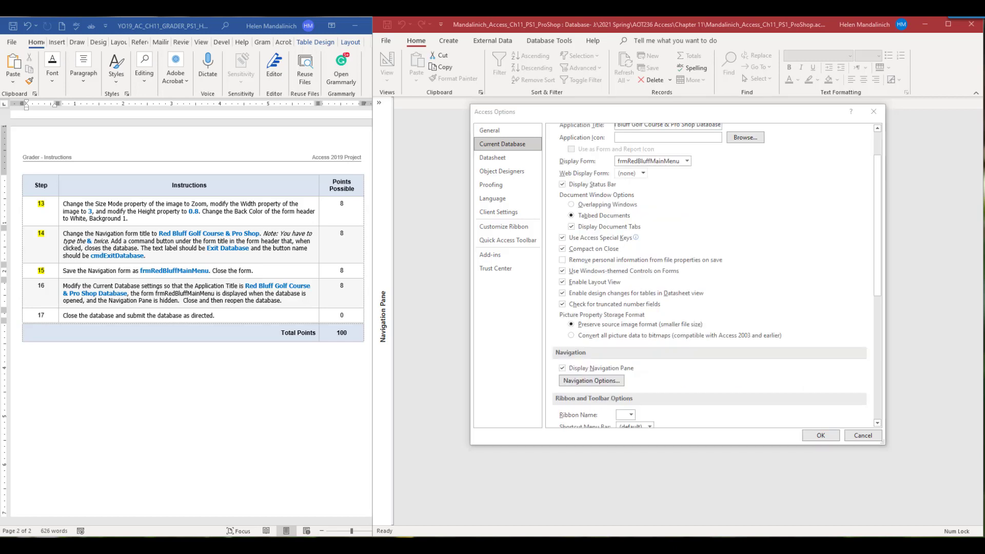
pyautogui.scroll(-3, 711, 256)
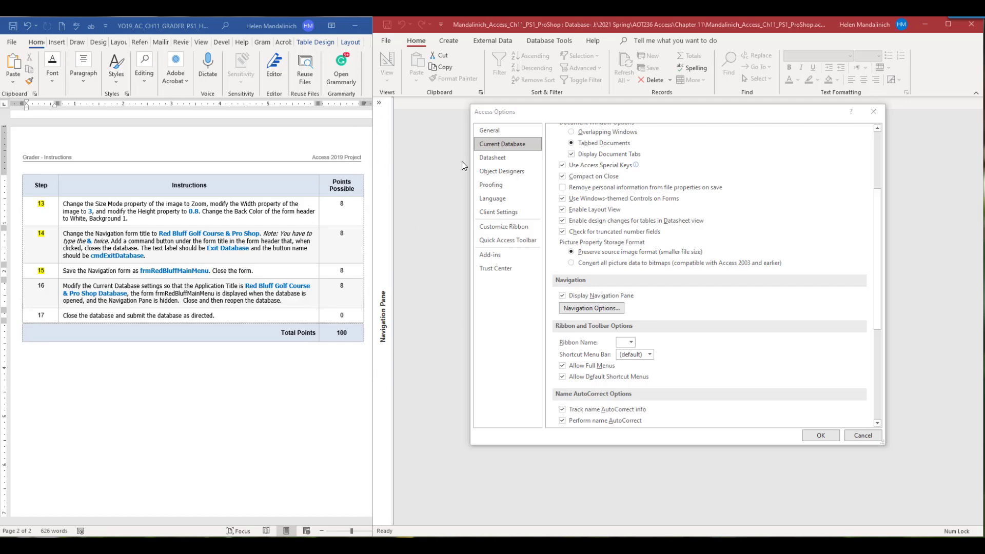
pyautogui.click(562, 296)
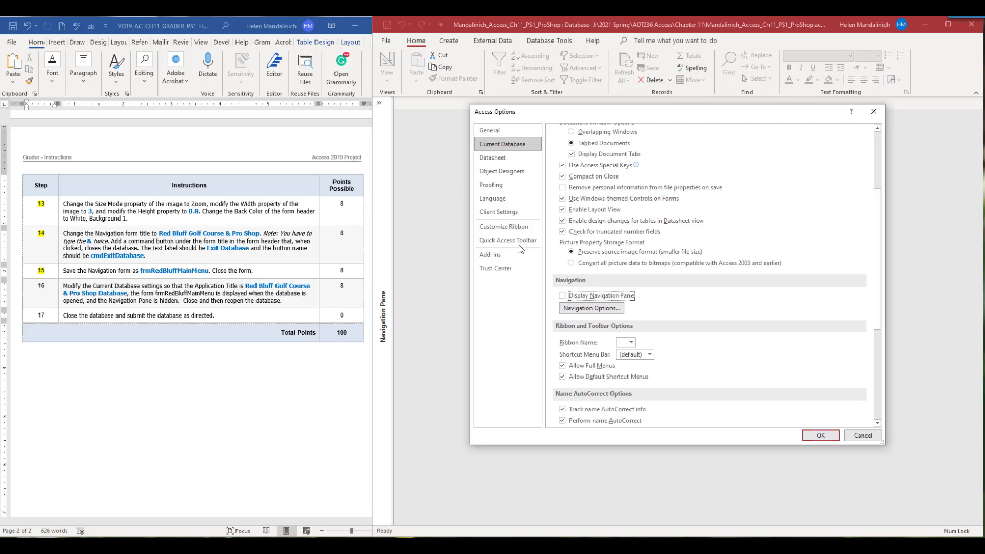
pyautogui.click(821, 436)
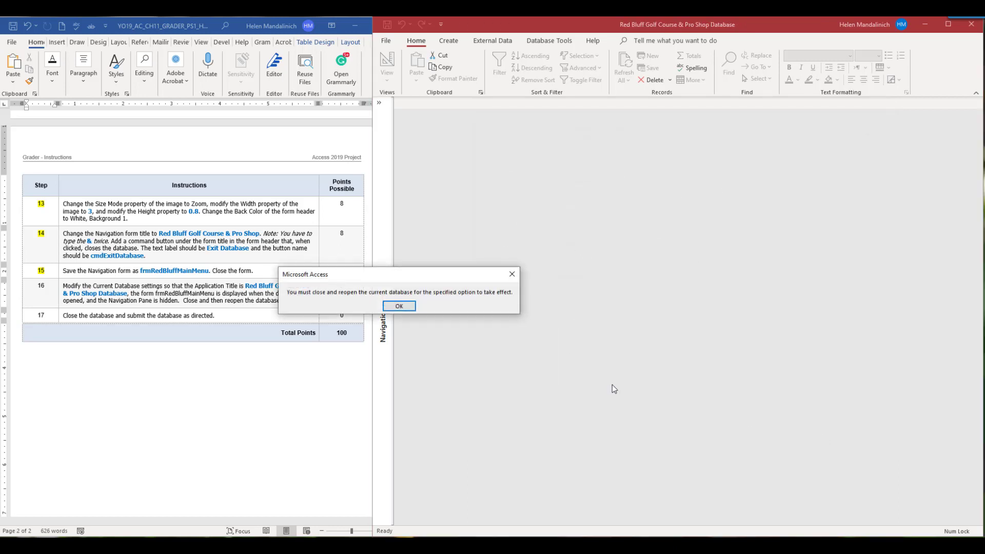
pyautogui.click(396, 305)
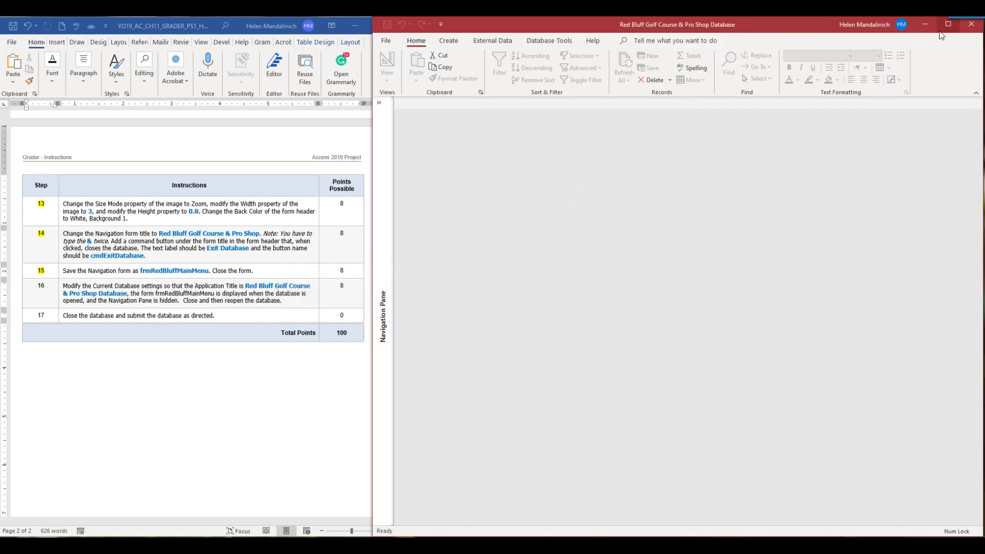
# - Close the Pro Shop database and reopen it from the Chapter 11 folder in File Explorer
pyautogui.click(972, 26)
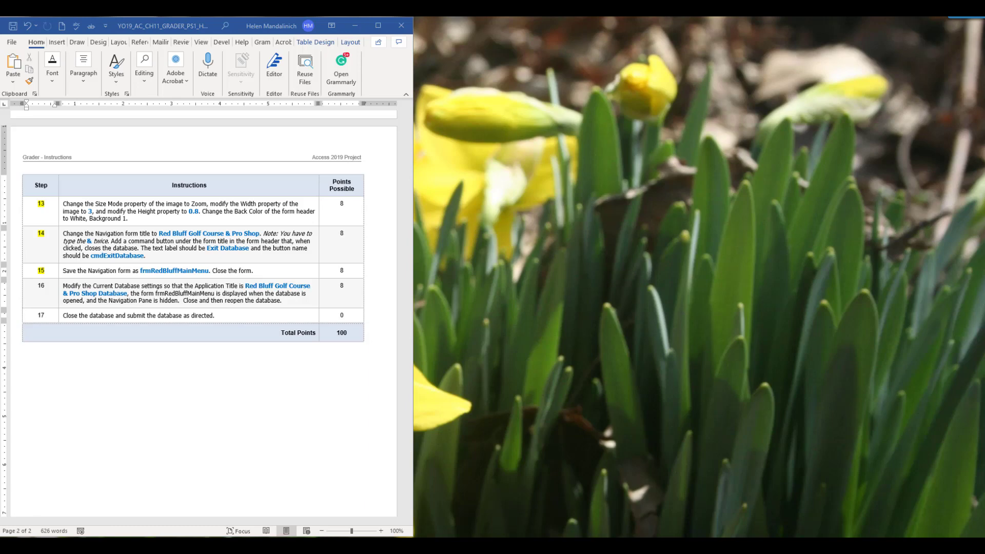
pyautogui.moveTo(411, 538); pyautogui.dragTo(328, 100)
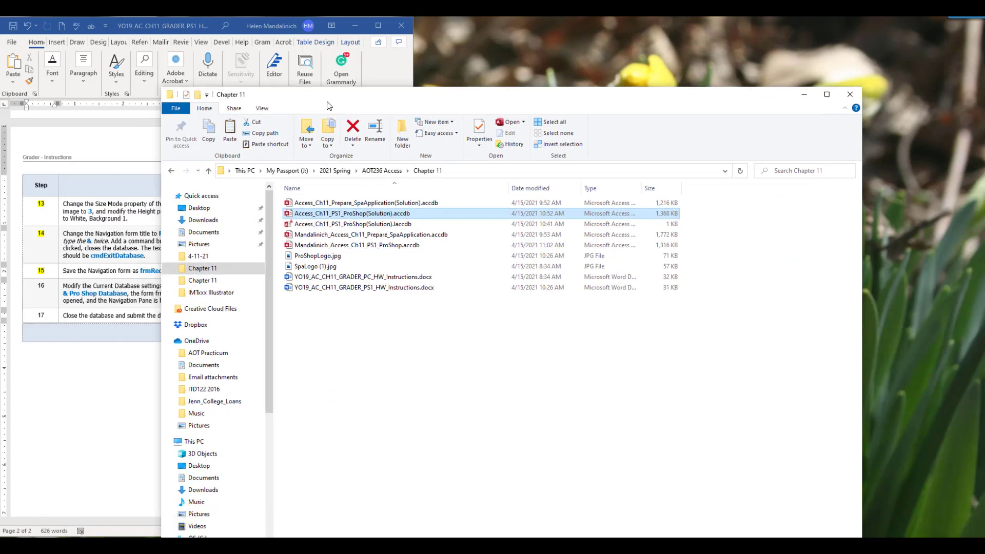
pyautogui.doubleClick(359, 246)
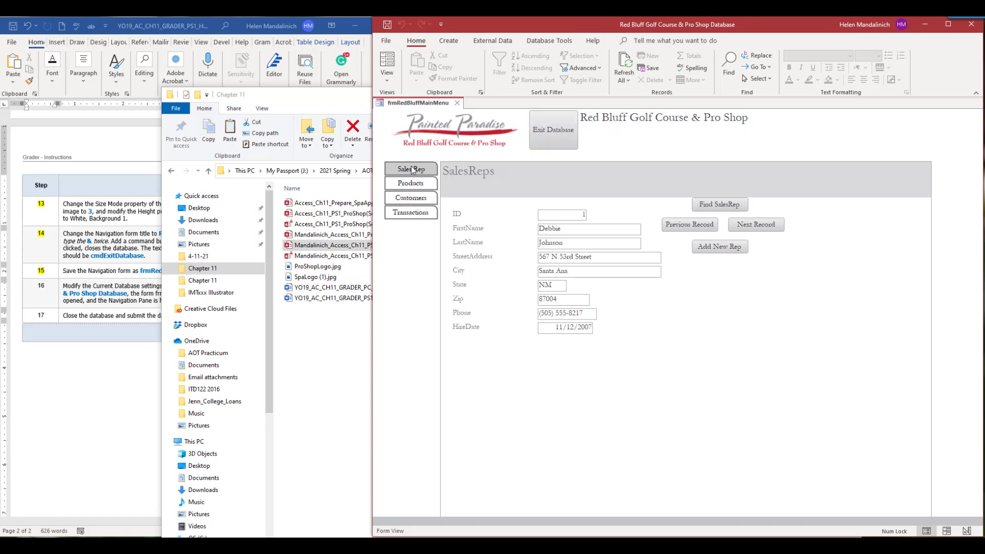
# - Test the Products, Customers, Transactions and Sales Rep pages of the main menu, and close the database with its Exit Database button
pyautogui.click(423, 185)
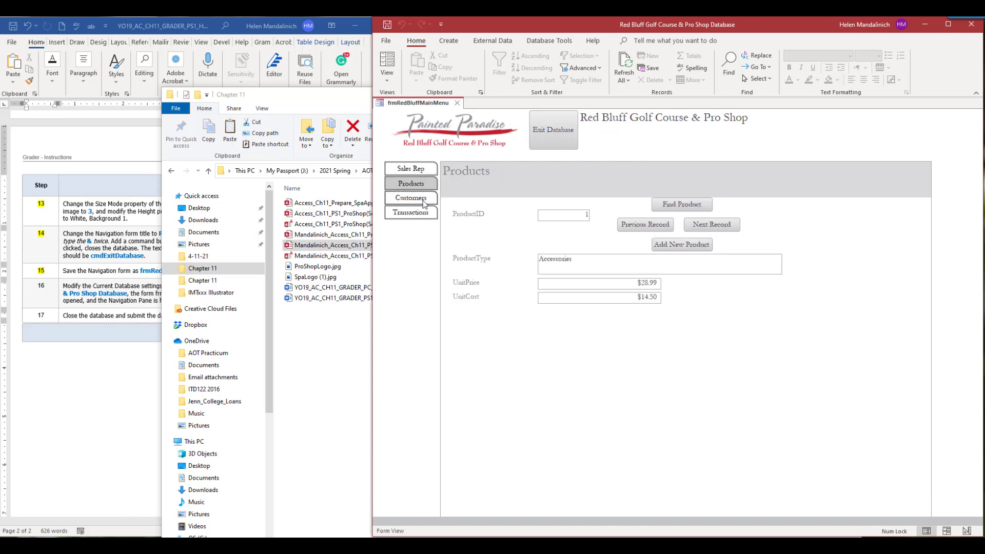
pyautogui.click(424, 200)
pyautogui.click(424, 215)
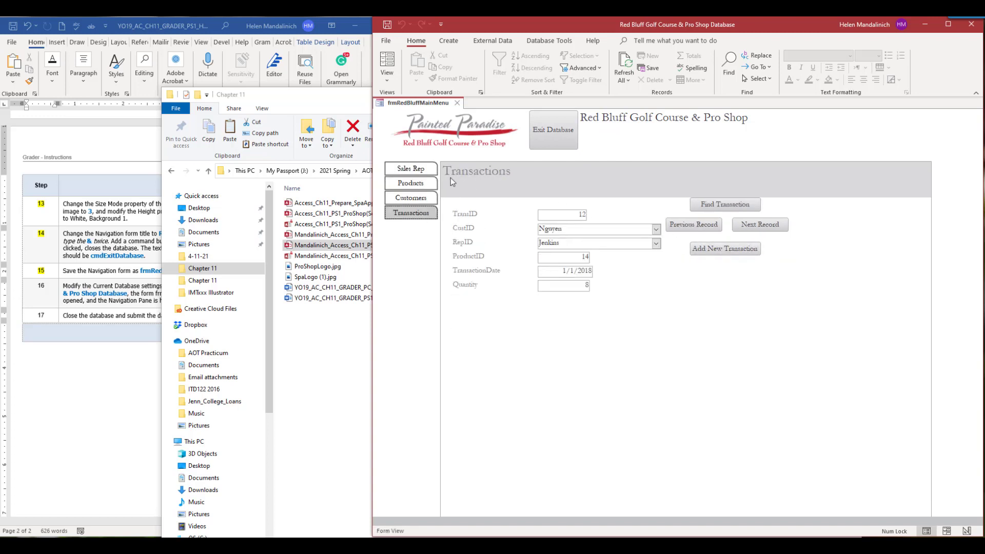
pyautogui.click(416, 172)
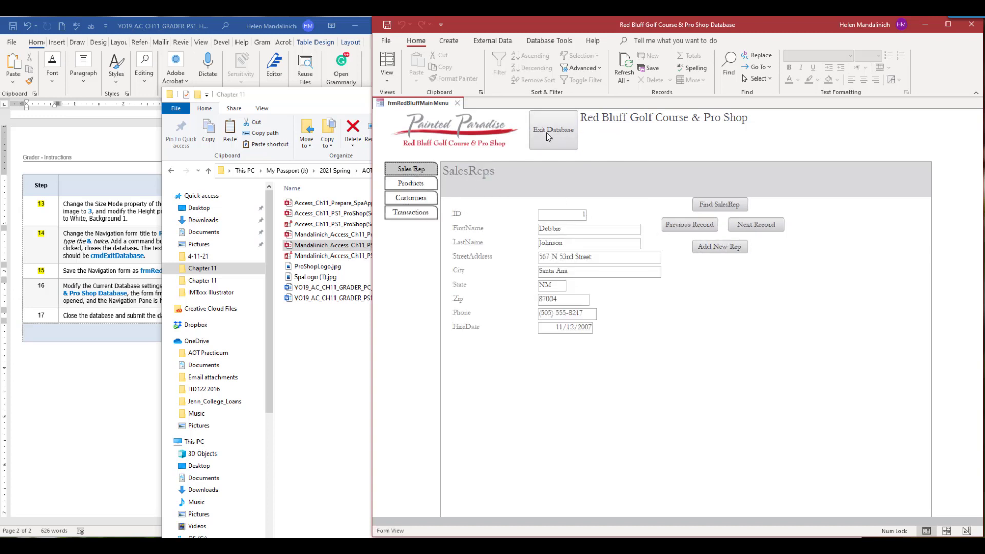
pyautogui.click(546, 130)
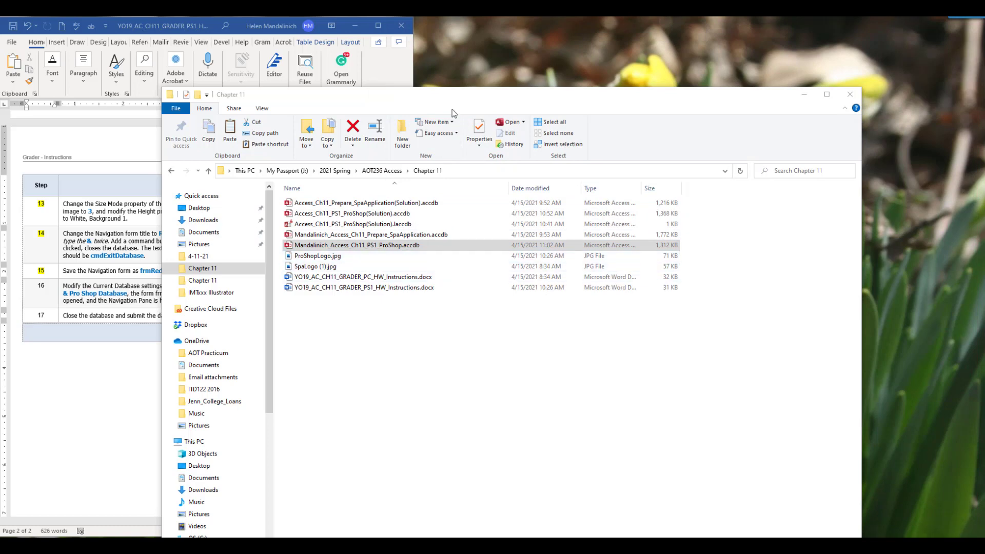
# - Reopen the Pro Shop database from File Explorer with its startup settings bypassed, and open frmRedBluffMainMenu in Design View
pyautogui.moveTo(465, 99); pyautogui.dragTo(461, 58)
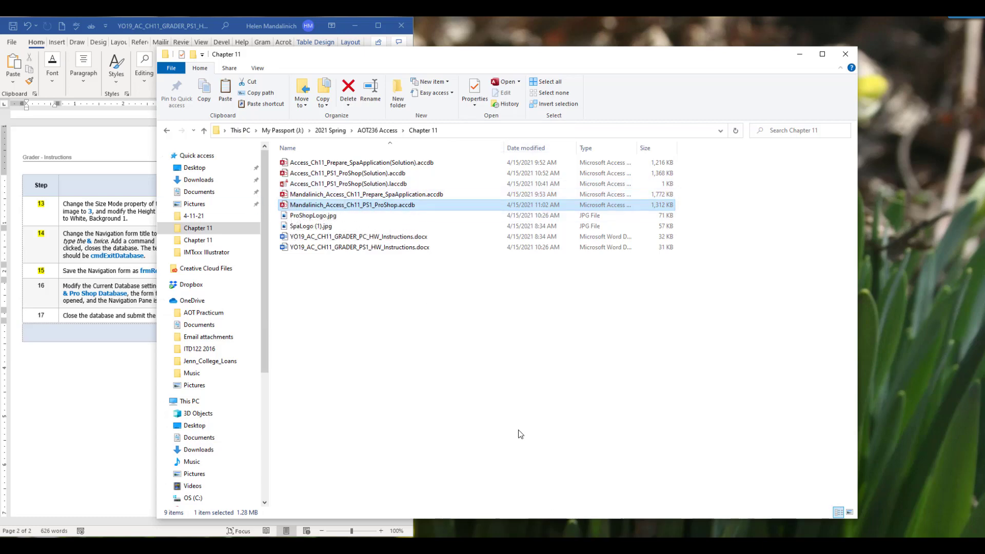
pyautogui.doubleClick(337, 205)
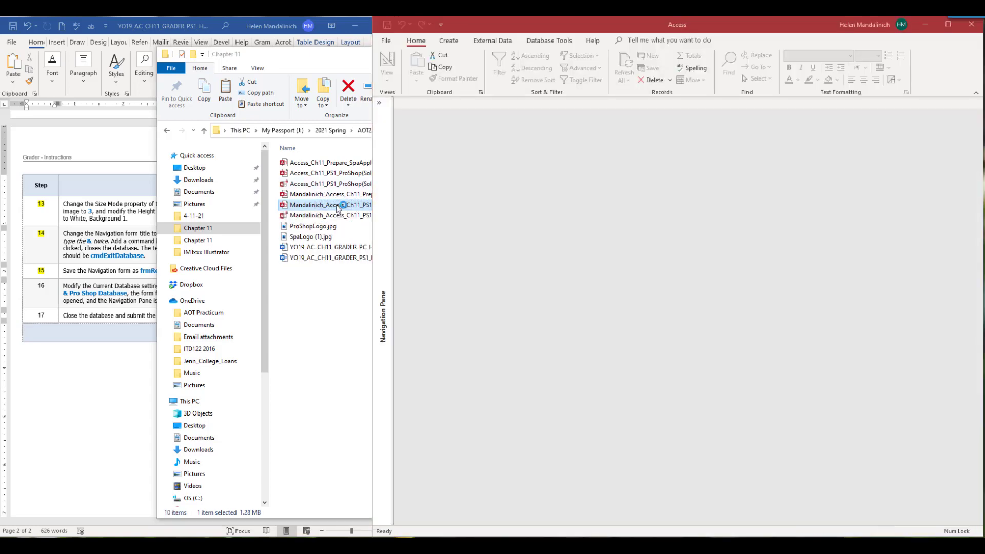
pyautogui.click(381, 105)
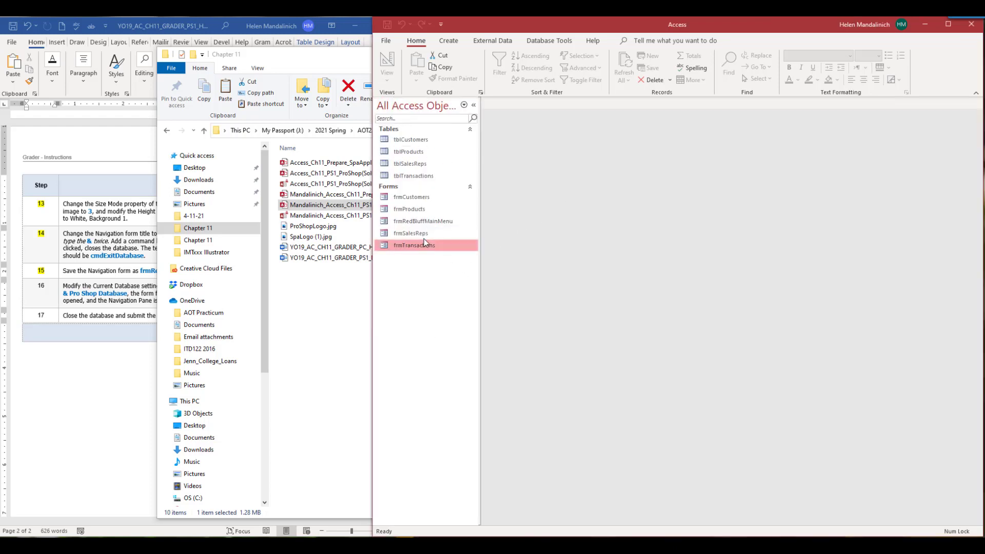
pyautogui.click(431, 222)
pyautogui.rightClick(432, 221)
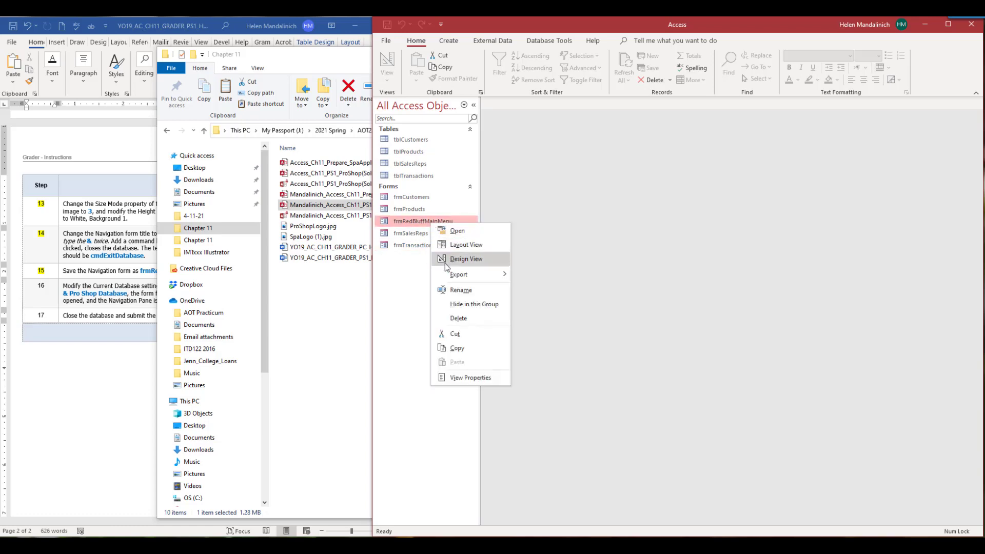
pyautogui.click(449, 262)
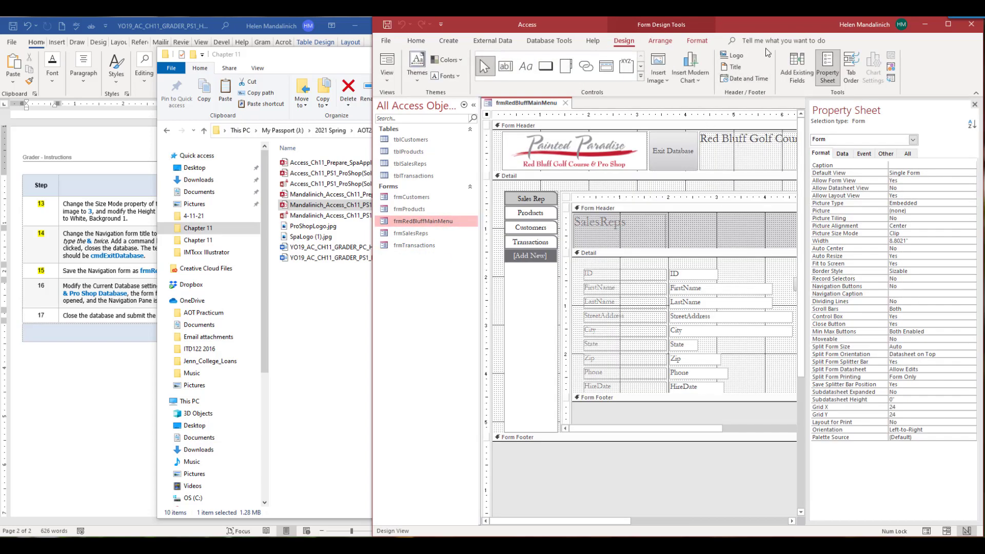
# - Take the Exit Database button out of its place beside the logo in the form header and reposition it directly under the form title
pyautogui.moveTo(784, 32); pyautogui.dragTo(690, 44)
pyautogui.click(584, 159)
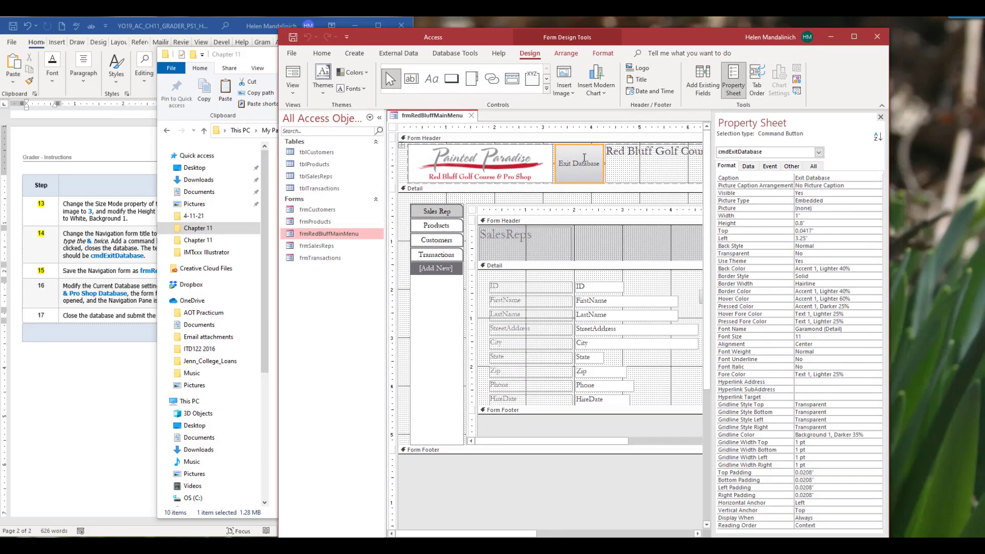
pyautogui.click(561, 148)
pyautogui.click(581, 159)
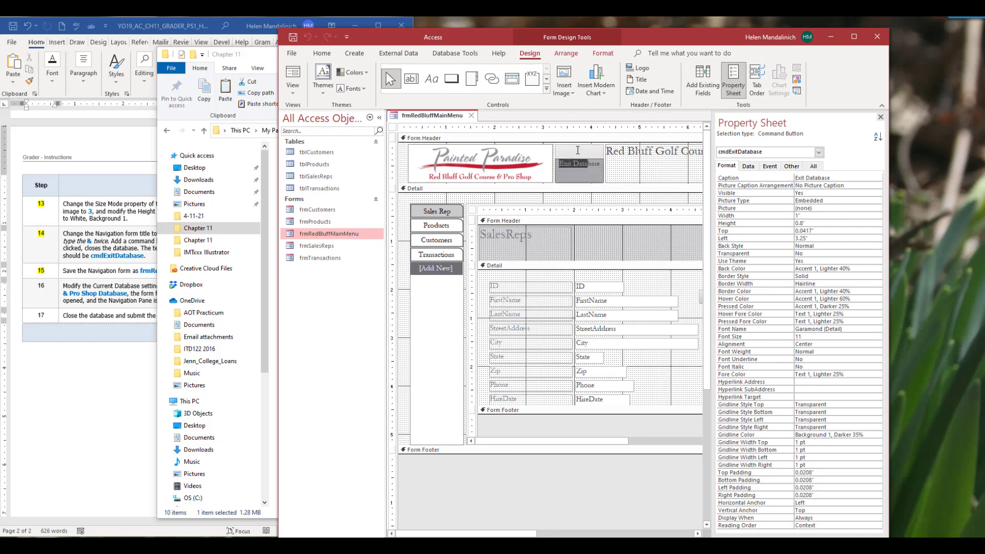
pyautogui.click(586, 146)
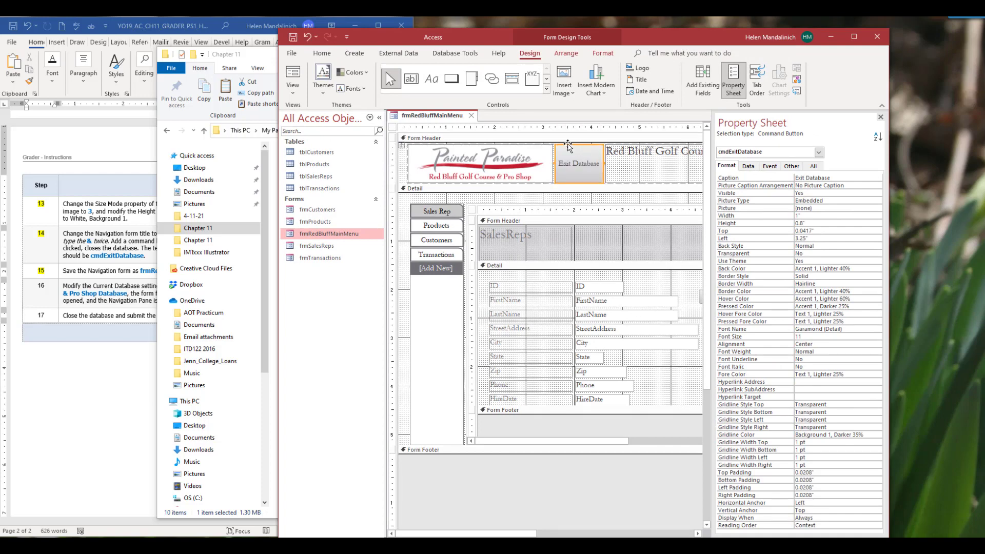
pyautogui.press('Delete')
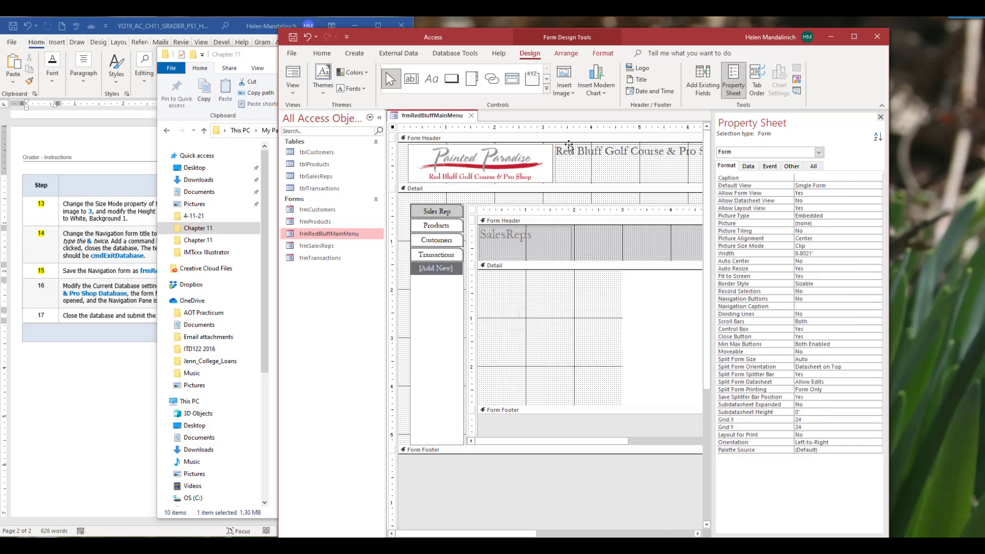
pyautogui.hotkey('ctrl', 'z')
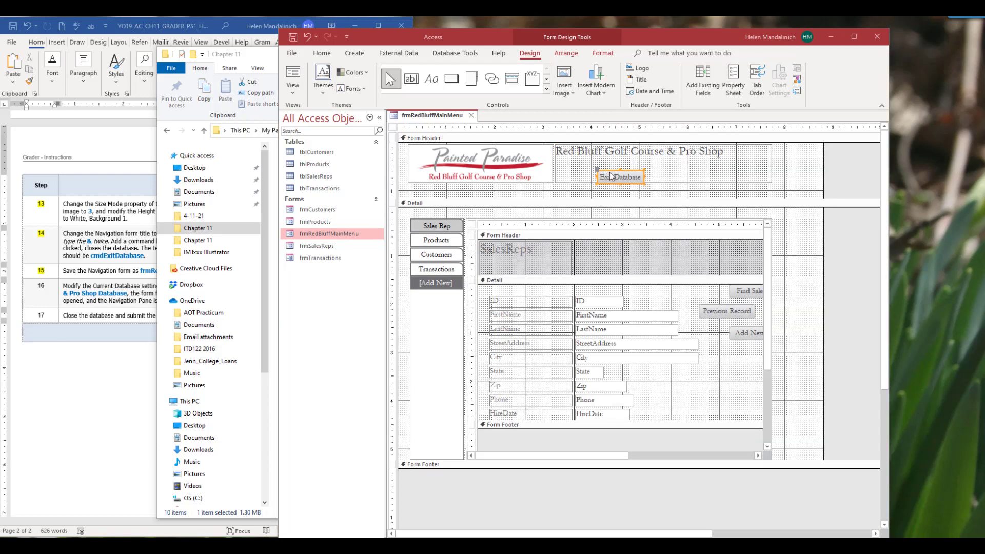
pyautogui.moveTo(610, 176); pyautogui.dragTo(570, 162)
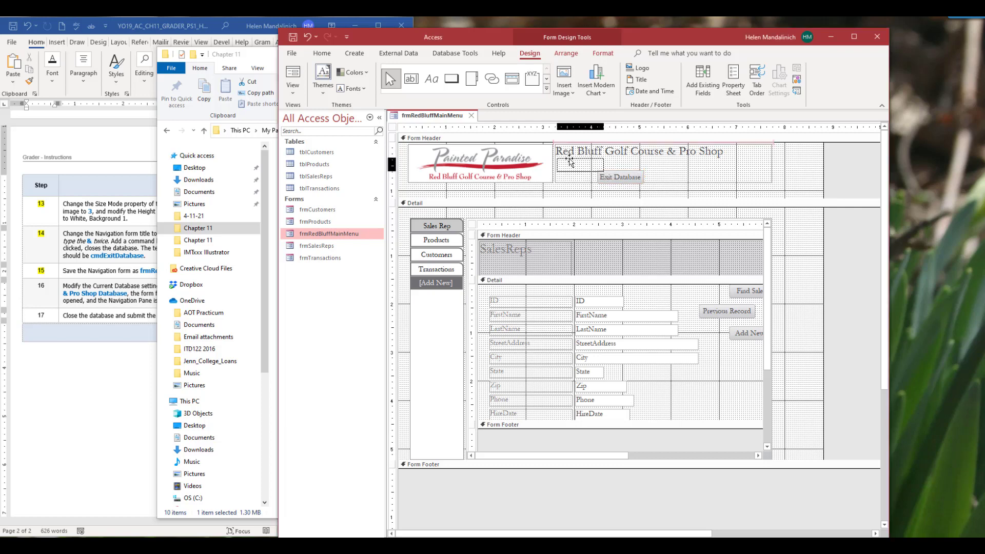